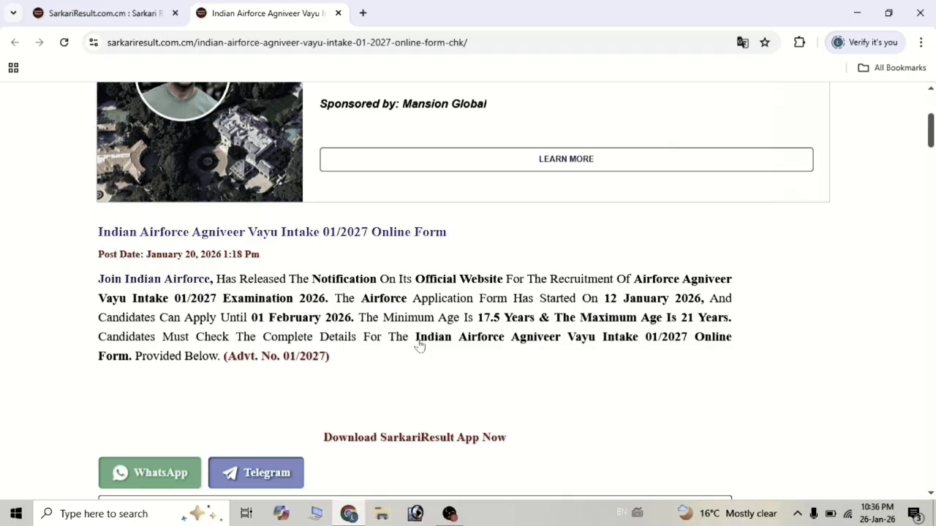
Scroll the Agniveer Vayu Intake 01/2027 post down to the Important Dates, Application Fee and Age Limits tables.
{"action": "scroll", "coordinate": [420, 346], "scroll_direction": "down", "scroll_amount": 2}
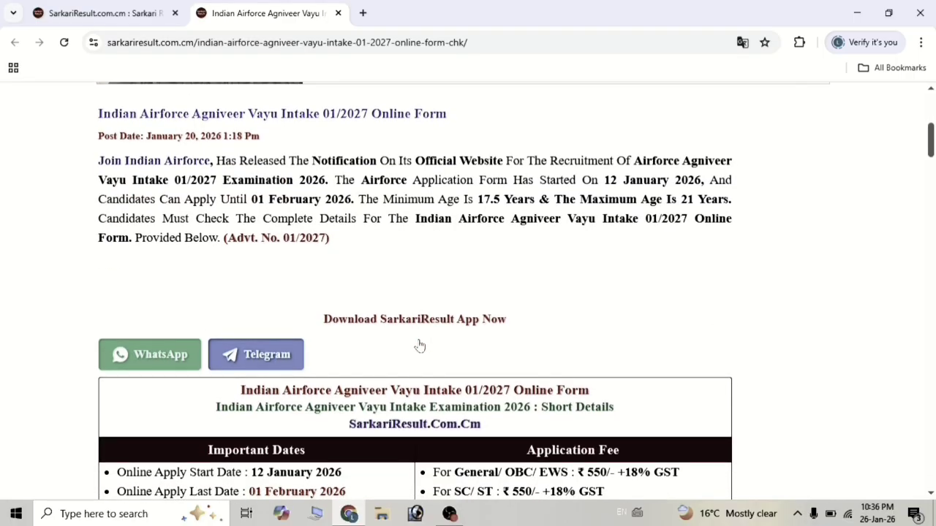
{"action": "scroll", "coordinate": [420, 346], "scroll_direction": "down", "scroll_amount": 2}
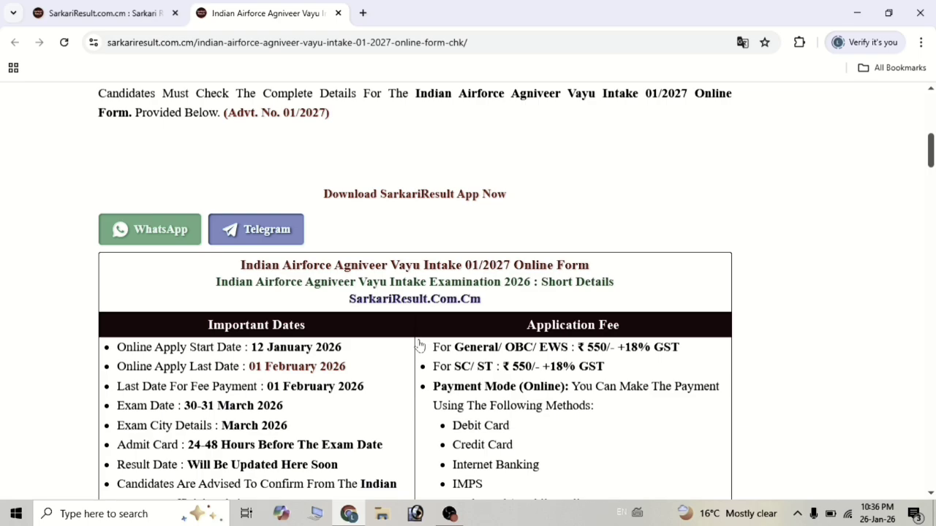
{"action": "scroll", "coordinate": [419, 345], "scroll_direction": "down", "scroll_amount": 1}
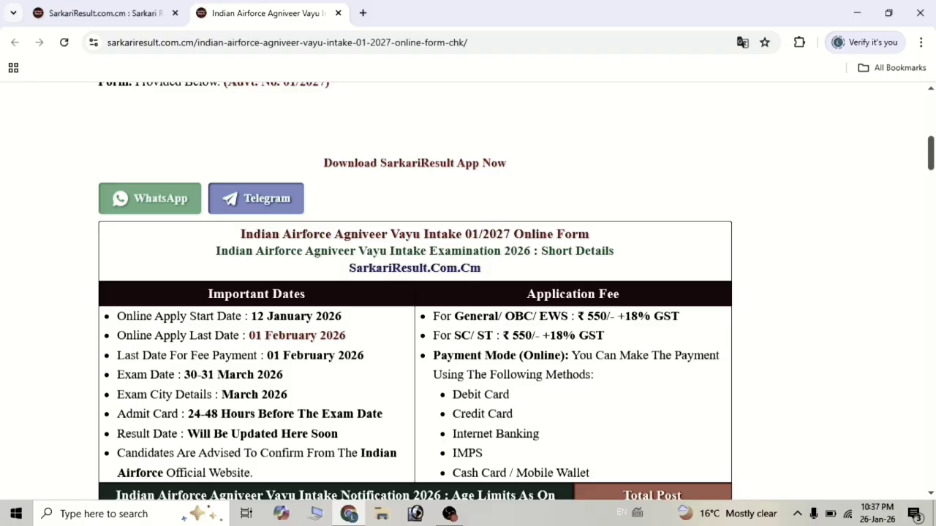
{"action": "scroll", "coordinate": [439, 354], "scroll_direction": "down", "scroll_amount": 1}
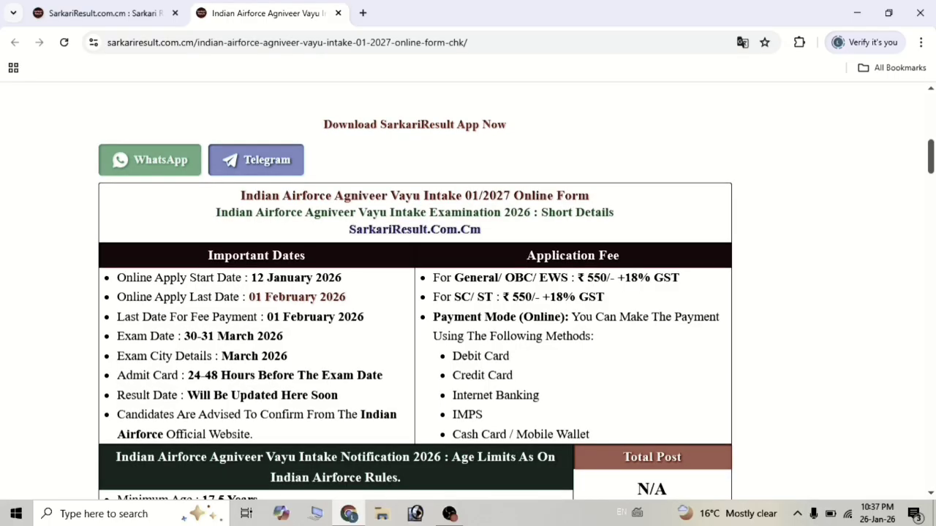
{"action": "scroll", "coordinate": [388, 366], "scroll_direction": "down", "scroll_amount": 1}
{"action": "scroll", "coordinate": [388, 366], "scroll_direction": "down", "scroll_amount": 1}
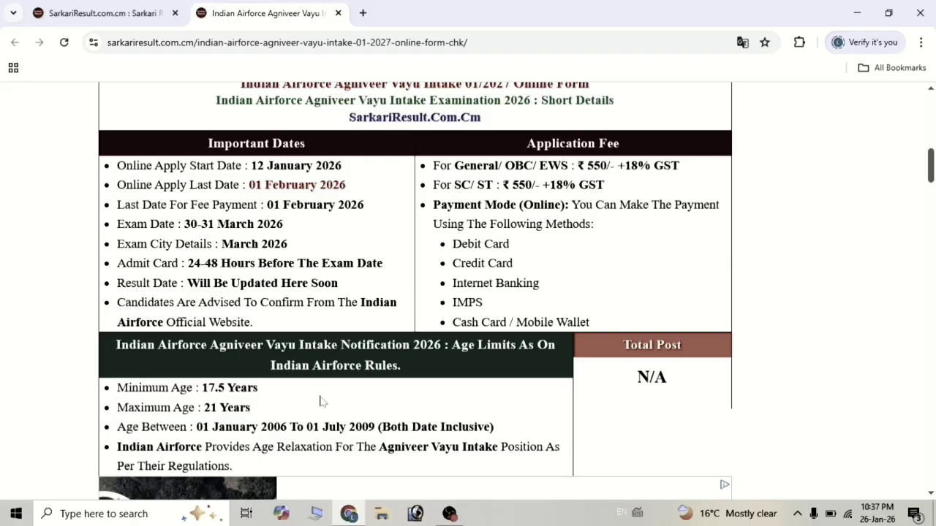
{"action": "scroll", "coordinate": [319, 400], "scroll_direction": "down", "scroll_amount": 1}
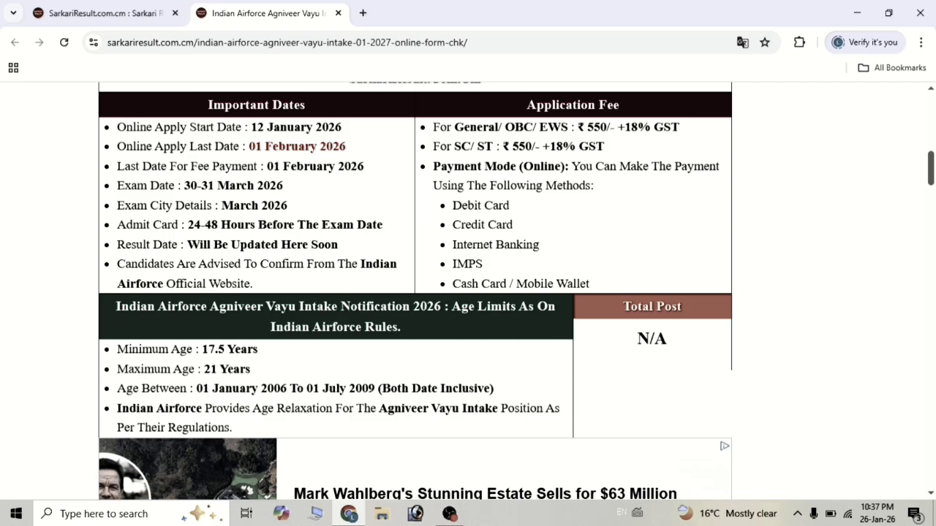
Scroll through Vacancy Details, Medical Standard/PFT and Pay Scale to the Important Links table.
{"action": "scroll", "coordinate": [467, 292], "scroll_direction": "down", "scroll_amount": 6}
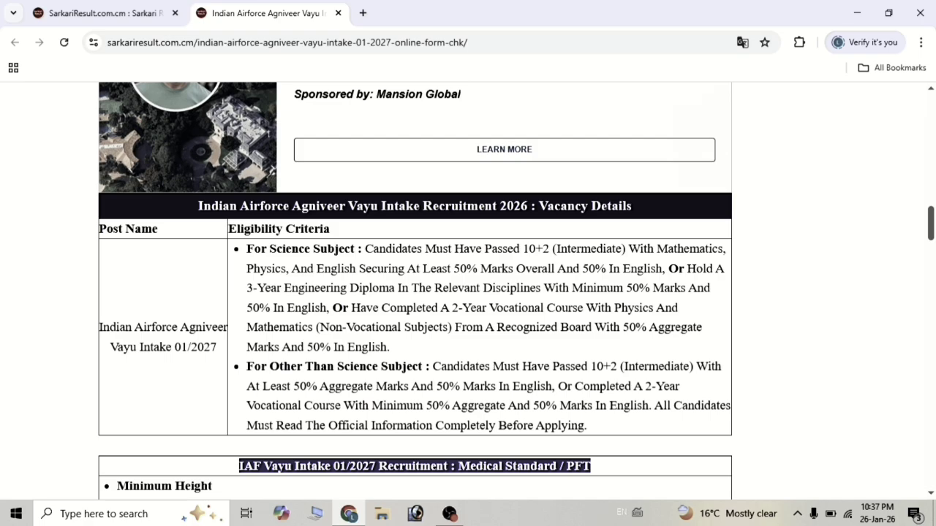
{"action": "scroll", "coordinate": [470, 319], "scroll_direction": "down", "scroll_amount": 1}
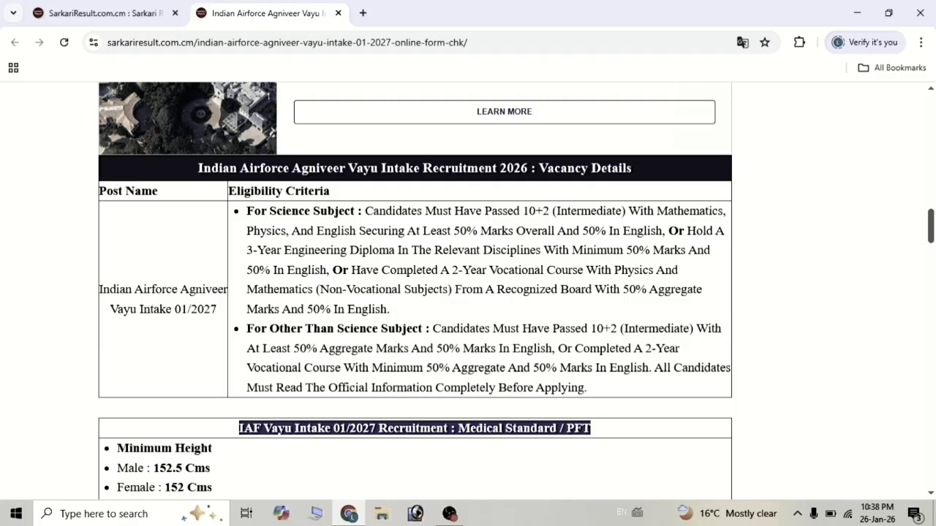
{"action": "scroll", "coordinate": [388, 374], "scroll_direction": "down", "scroll_amount": 2}
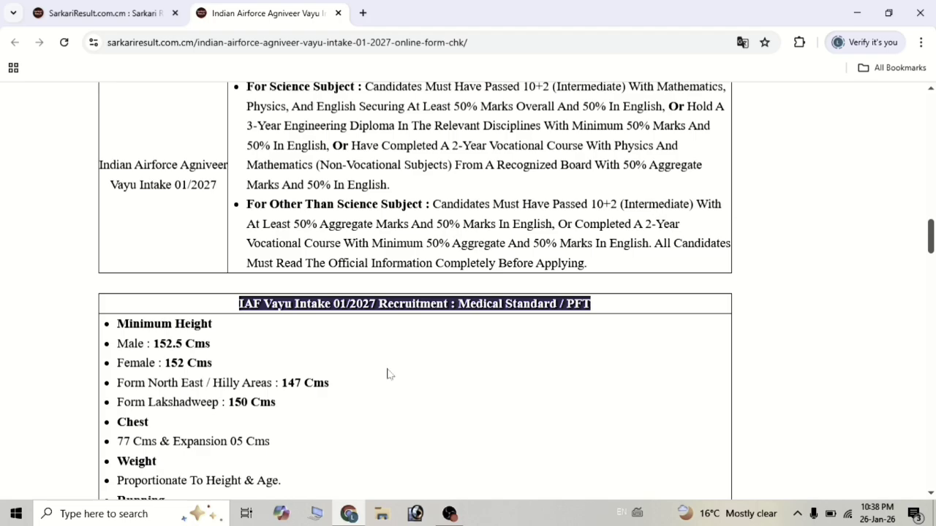
{"action": "scroll", "coordinate": [388, 373], "scroll_direction": "down", "scroll_amount": 1}
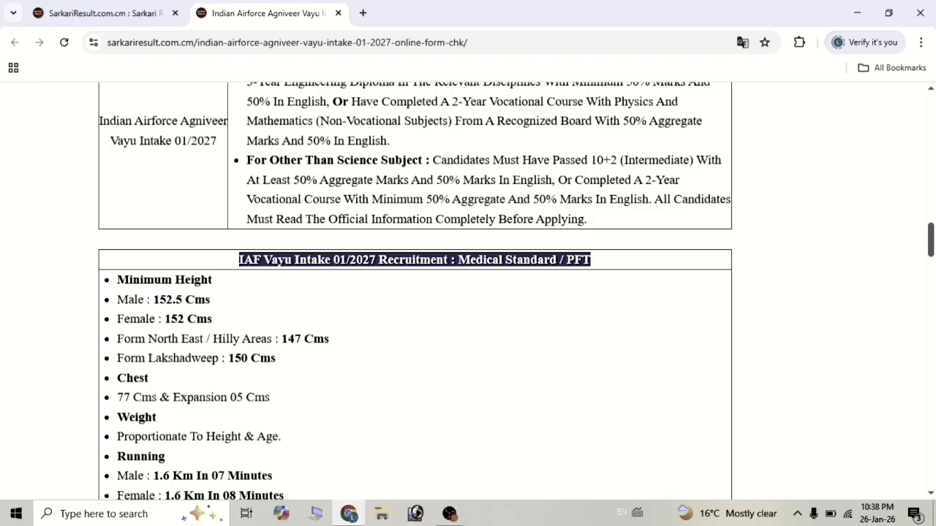
{"action": "scroll", "coordinate": [265, 342], "scroll_direction": "down", "scroll_amount": 10}
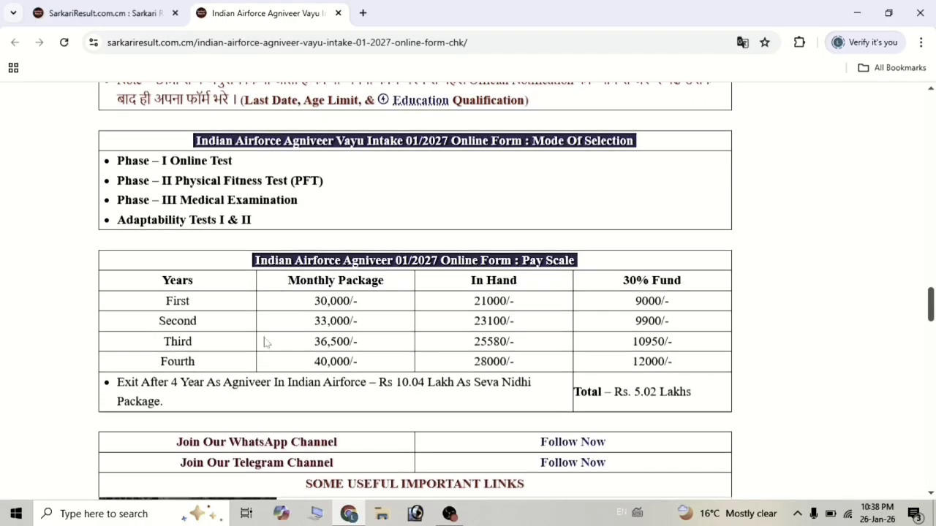
{"action": "scroll", "coordinate": [265, 342], "scroll_direction": "down", "scroll_amount": 5}
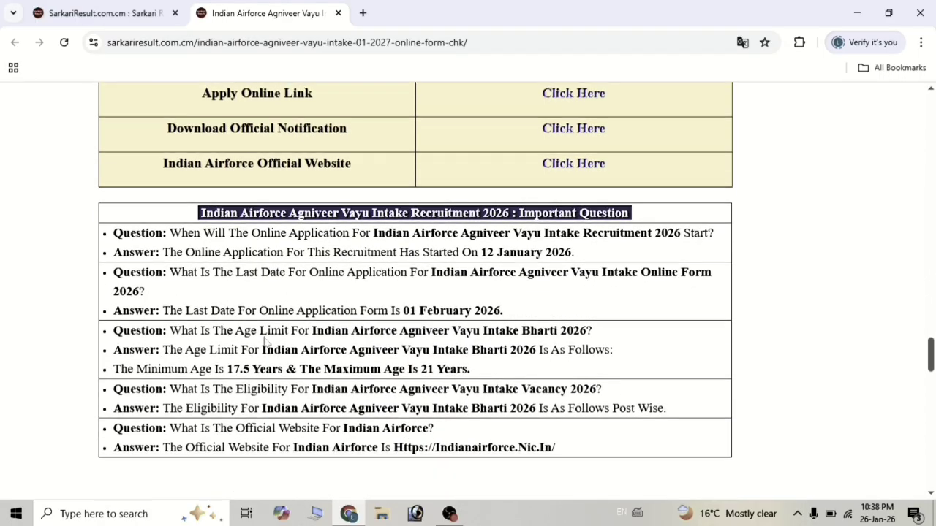
{"action": "scroll", "coordinate": [265, 342], "scroll_direction": "up", "scroll_amount": 1}
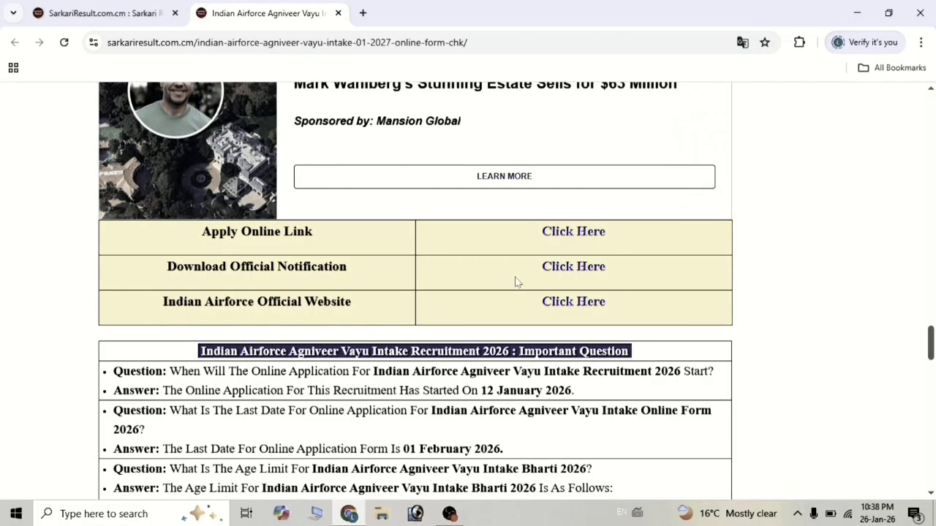
Open the IAF Agniveervayu online application portal from the Apply Online link.
{"action": "left_click", "coordinate": [578, 227]}
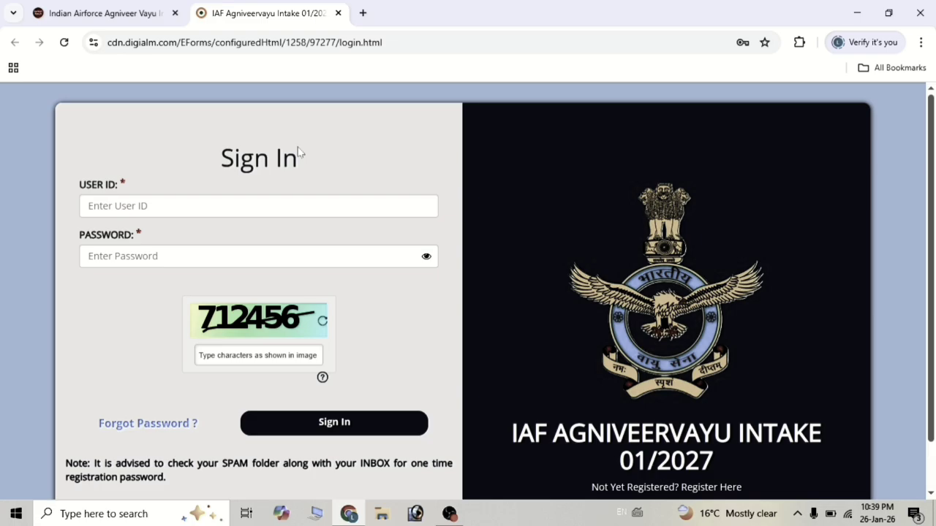
{"action": "scroll", "coordinate": [298, 147], "scroll_direction": "down", "scroll_amount": 1}
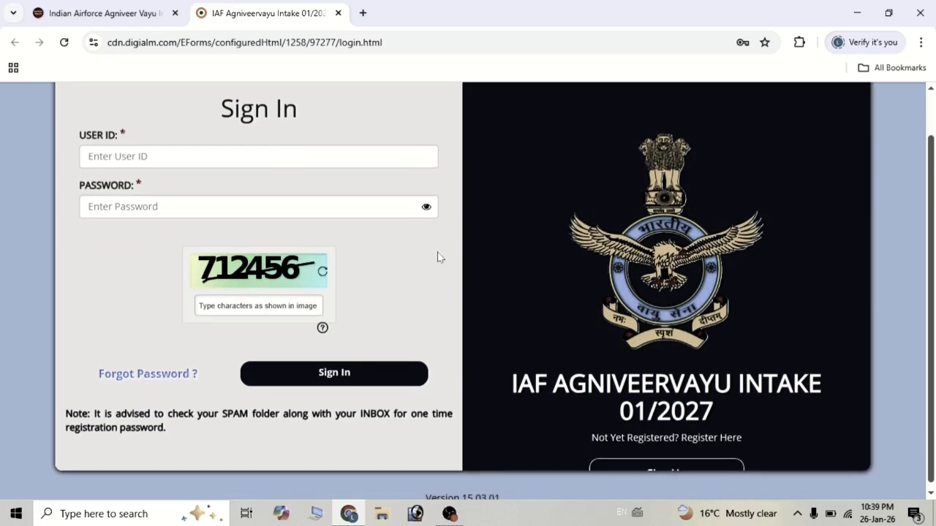
{"action": "scroll", "coordinate": [439, 256], "scroll_direction": "down", "scroll_amount": 1}
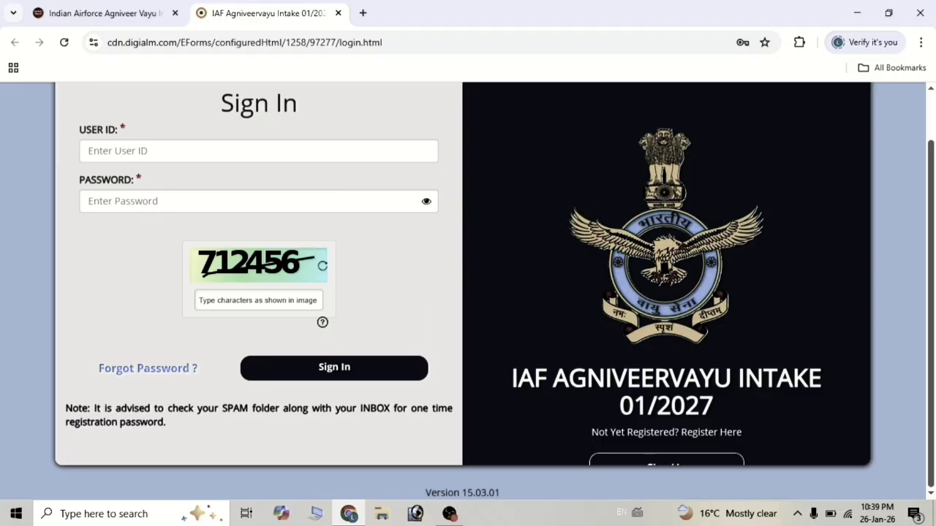
Go from the Sign In page to Sign Up under 'Not Yet Registered'.
{"action": "left_click", "coordinate": [258, 150]}
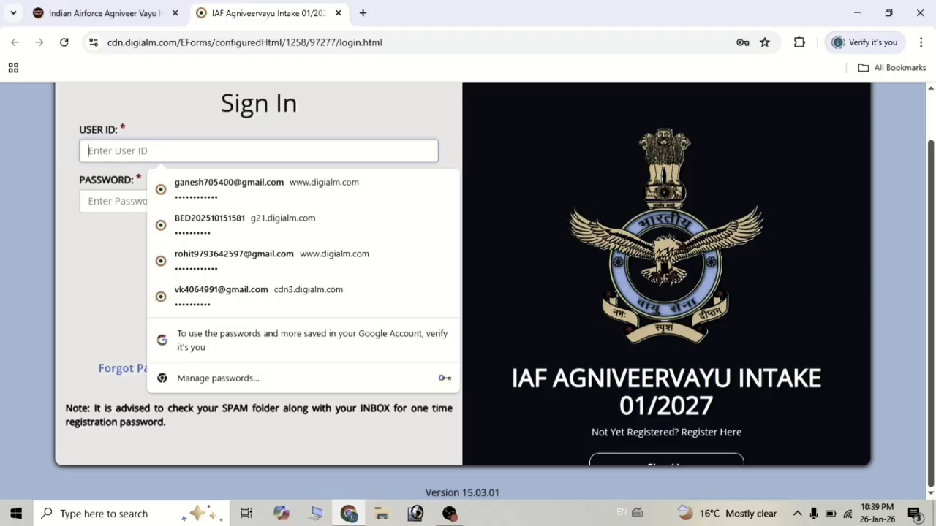
{"action": "key", "text": "Tab"}
{"action": "left_click", "coordinate": [109, 268]}
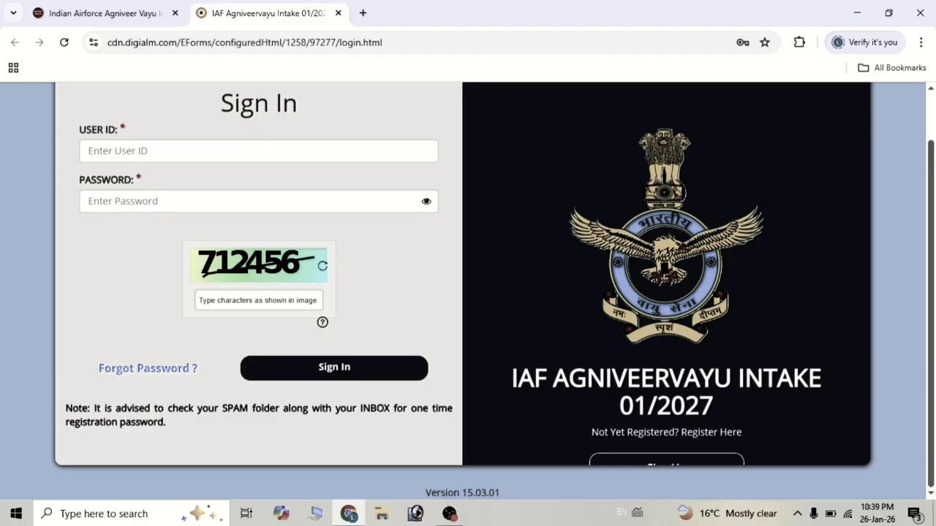
{"action": "left_click", "coordinate": [633, 464]}
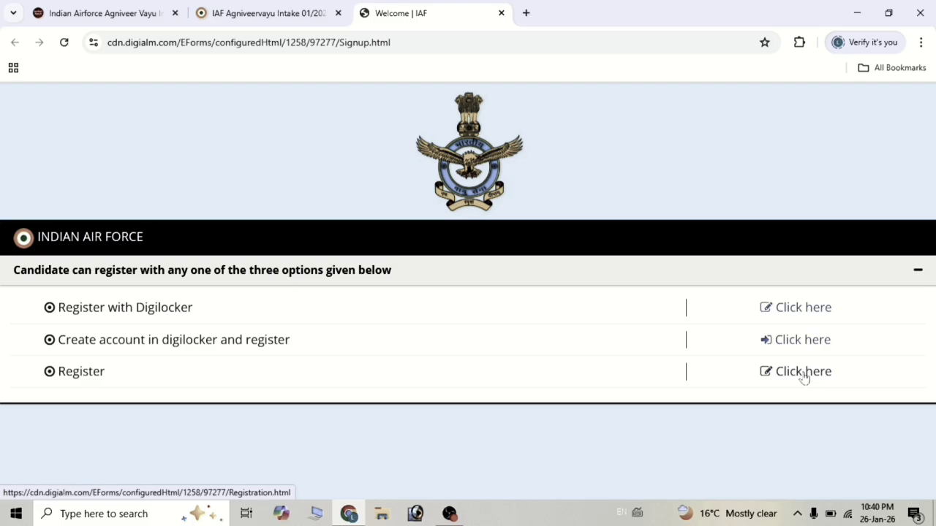
Choose registration without Digilocker and review the form's mobile, e-mail and Declaration sections.
{"action": "left_click", "coordinate": [804, 375]}
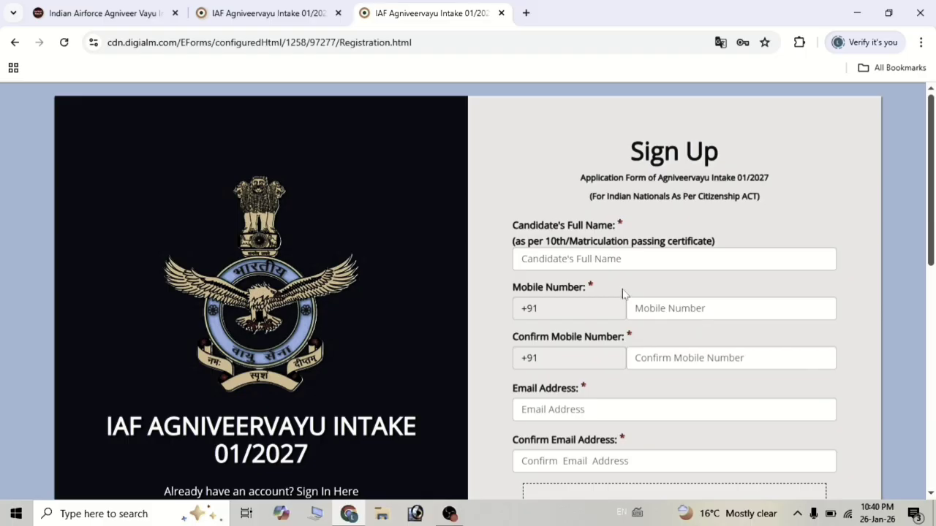
{"action": "scroll", "coordinate": [622, 294], "scroll_direction": "down", "scroll_amount": 1}
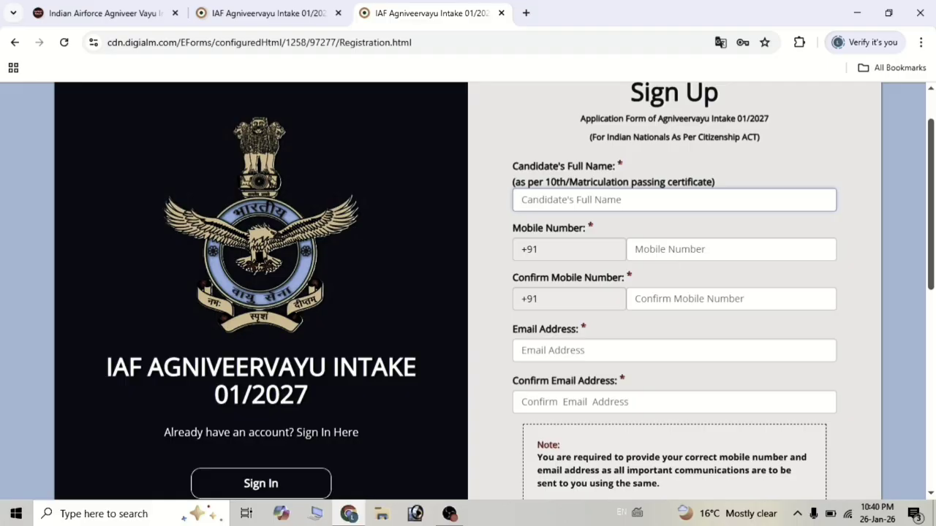
{"action": "left_click", "coordinate": [654, 250]}
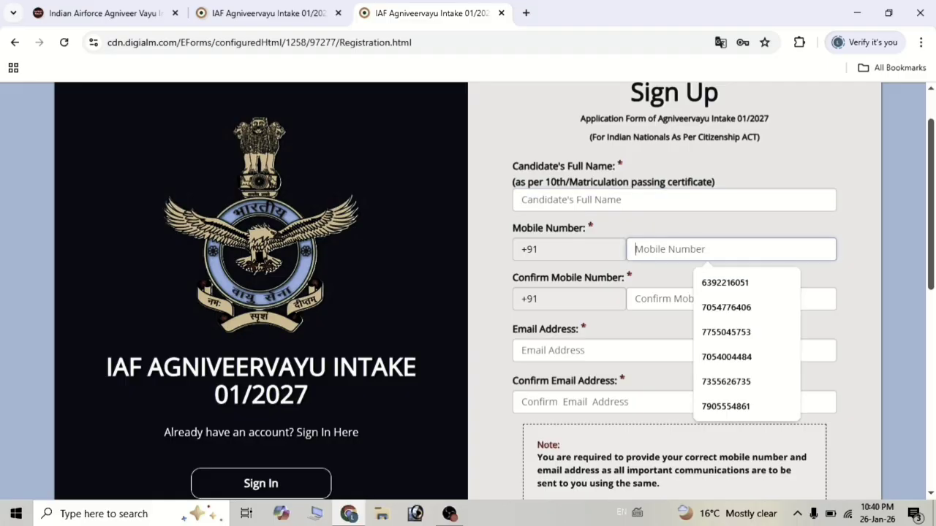
{"action": "left_click", "coordinate": [635, 298]}
{"action": "scroll", "coordinate": [625, 293], "scroll_direction": "down", "scroll_amount": 2}
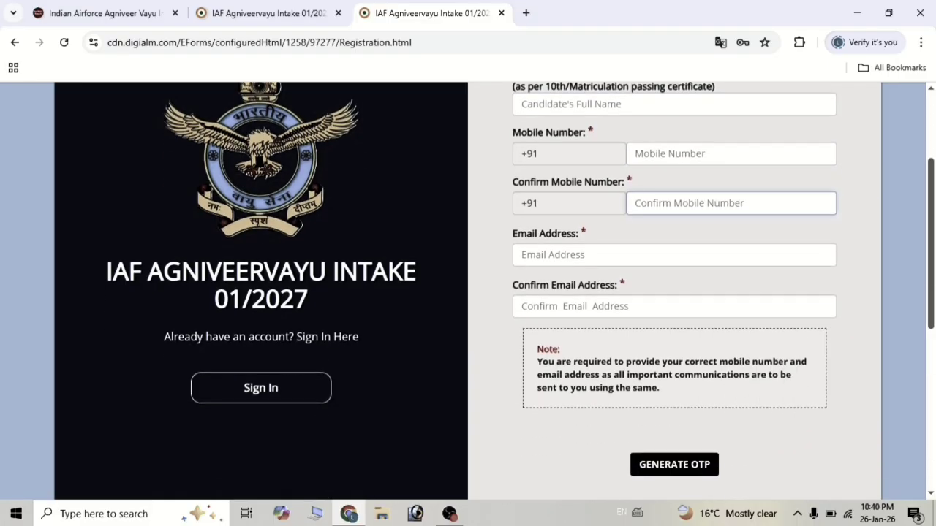
{"action": "left_click", "coordinate": [556, 254]}
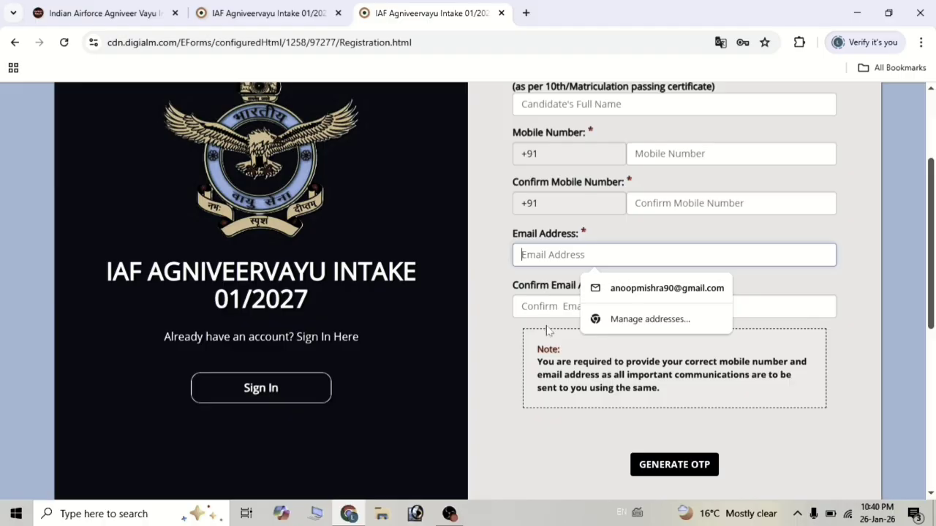
{"action": "left_click", "coordinate": [673, 306]}
{"action": "scroll", "coordinate": [621, 354], "scroll_direction": "down", "scroll_amount": 1}
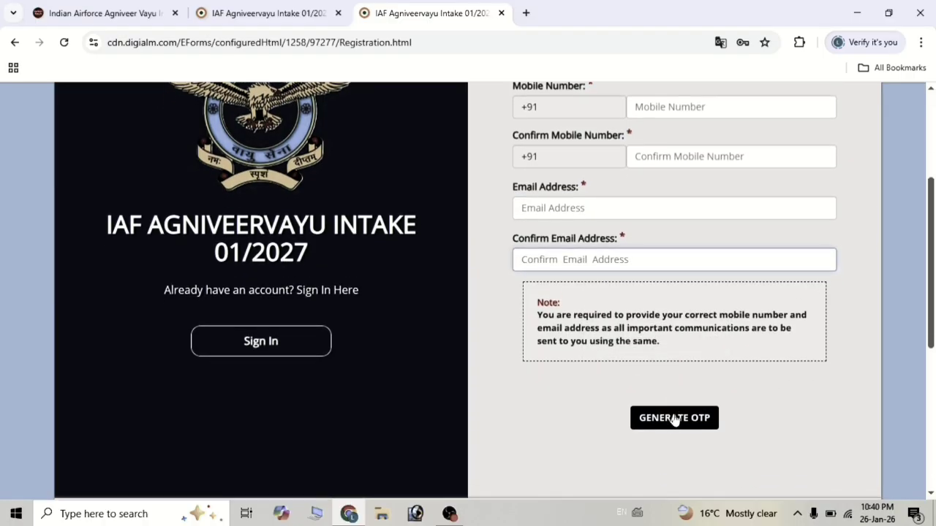
{"action": "scroll", "coordinate": [568, 321], "scroll_direction": "down", "scroll_amount": 3}
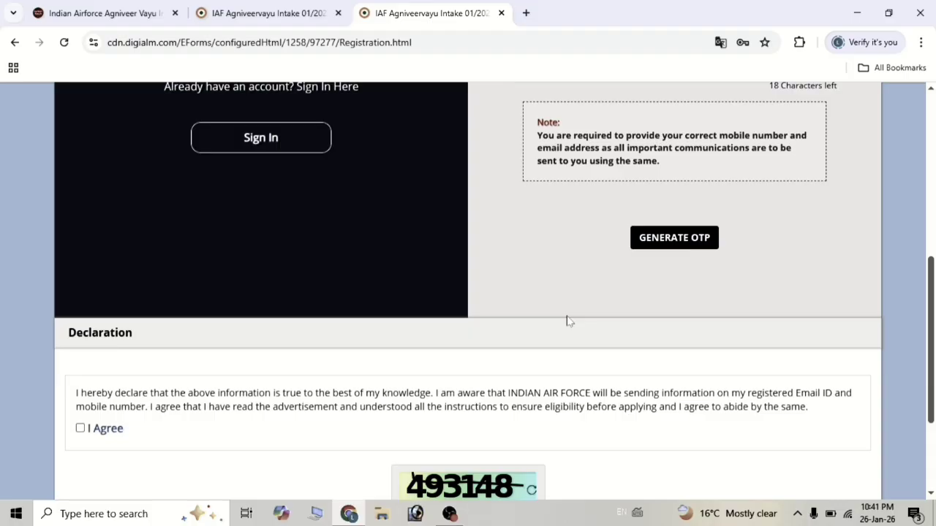
Generate OTPs by submitting captcha 581368 and acknowledging the OTP-sent alert.
{"action": "left_click", "coordinate": [667, 238]}
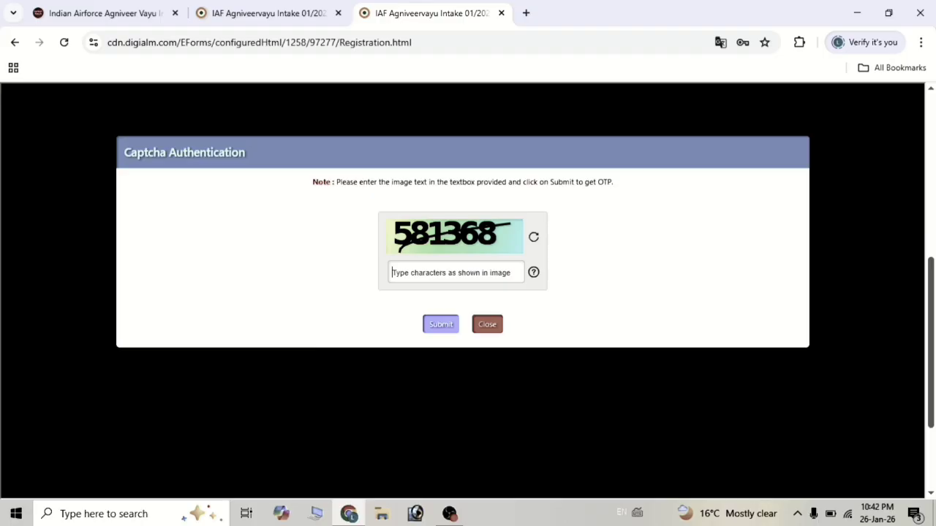
{"action": "type", "text": "581368"}
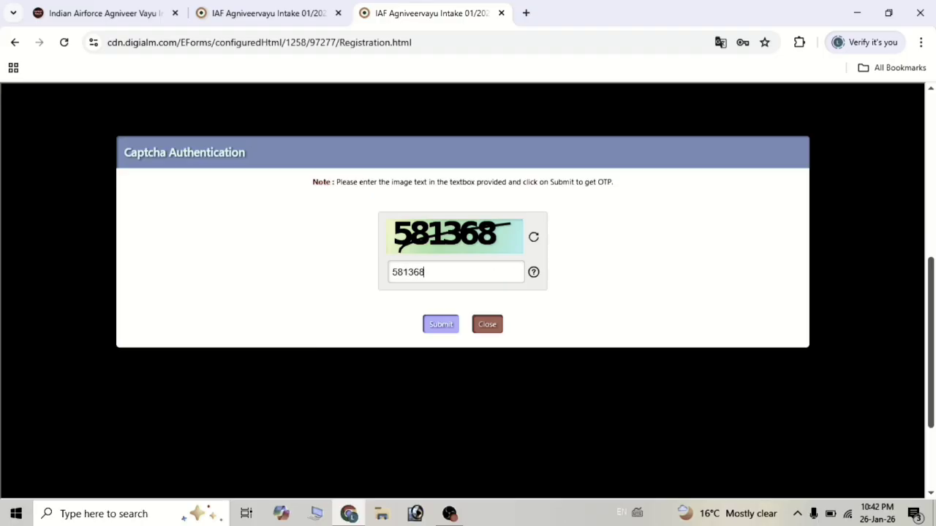
{"action": "left_click", "coordinate": [439, 326]}
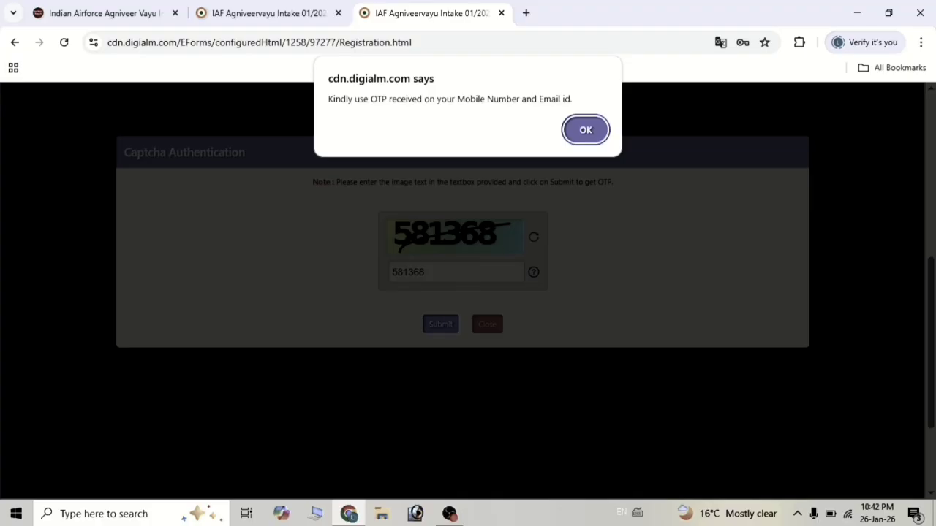
{"action": "left_click", "coordinate": [585, 131]}
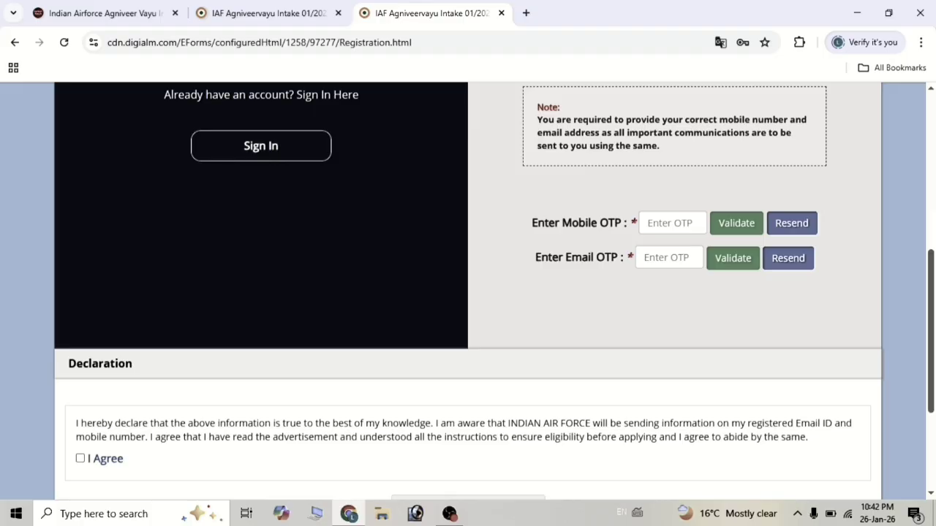
Enter and validate the mobile OTP, then validate the e-mail OTP, dismissing each success message.
{"action": "left_click", "coordinate": [673, 231]}
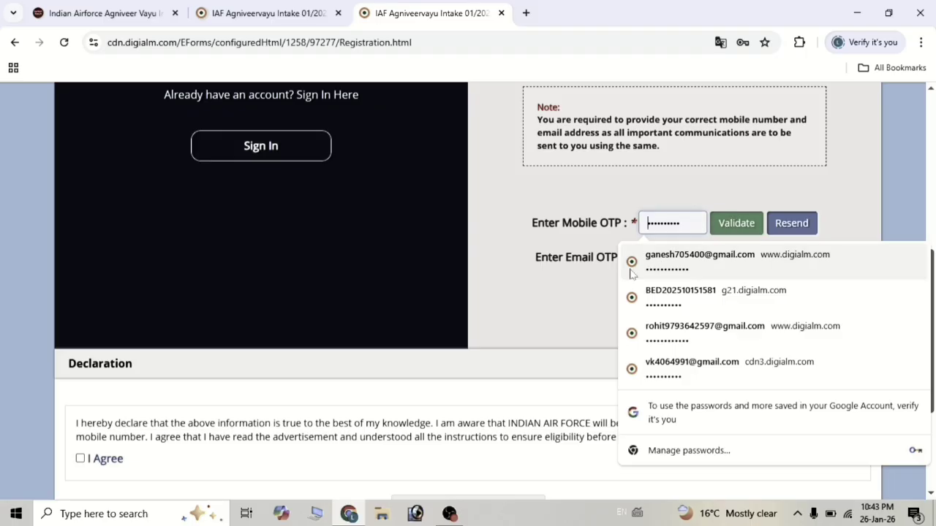
{"action": "left_click", "coordinate": [613, 289]}
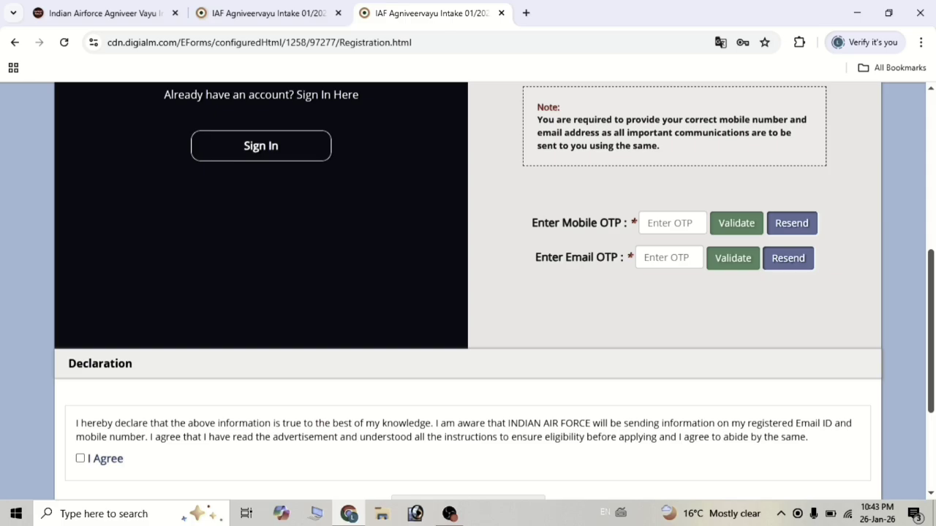
{"action": "left_click", "coordinate": [666, 257]}
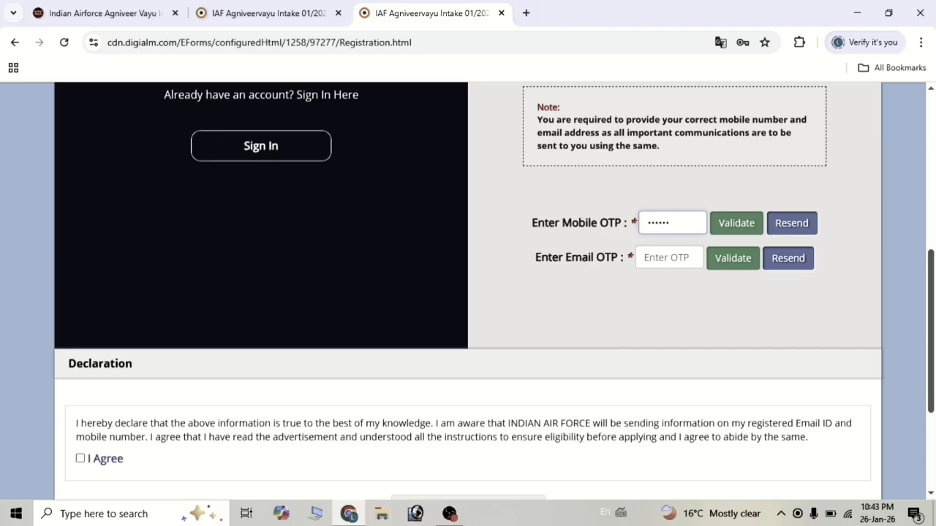
{"action": "left_click", "coordinate": [736, 223]}
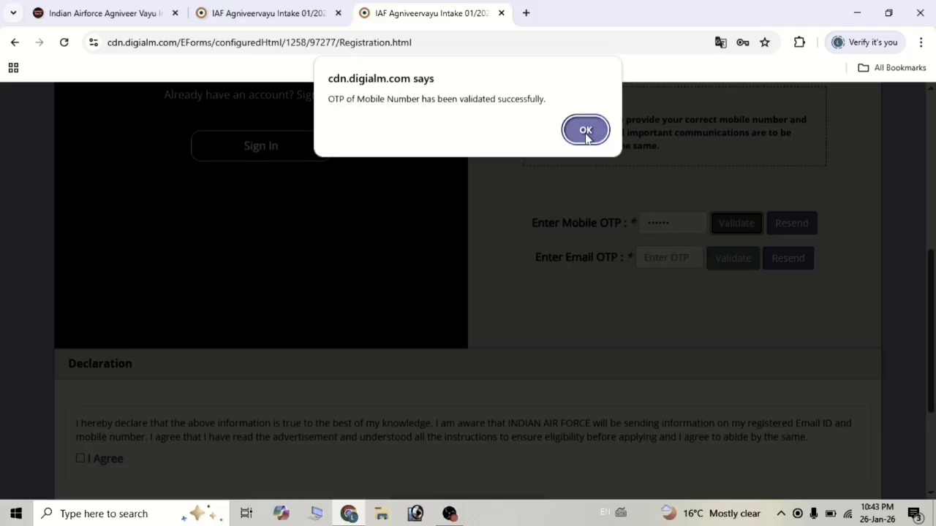
{"action": "left_click", "coordinate": [586, 131]}
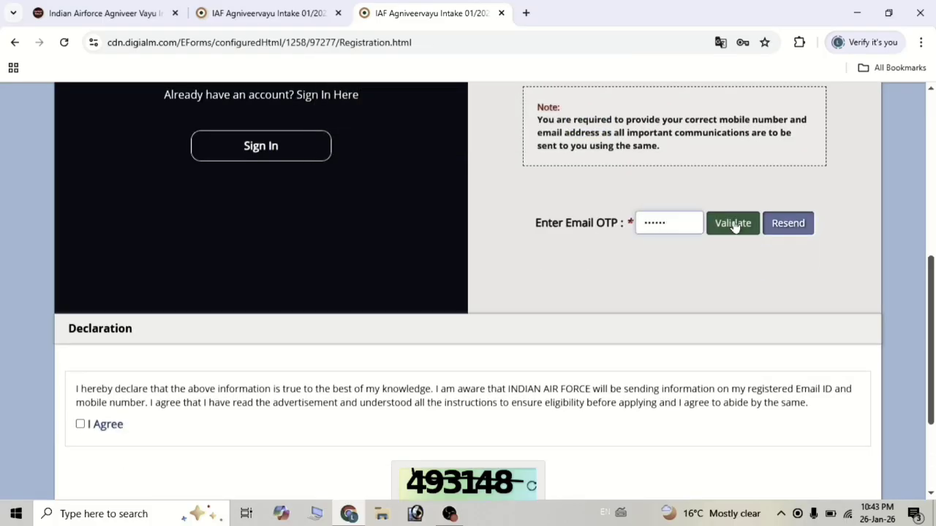
{"action": "left_click", "coordinate": [734, 227]}
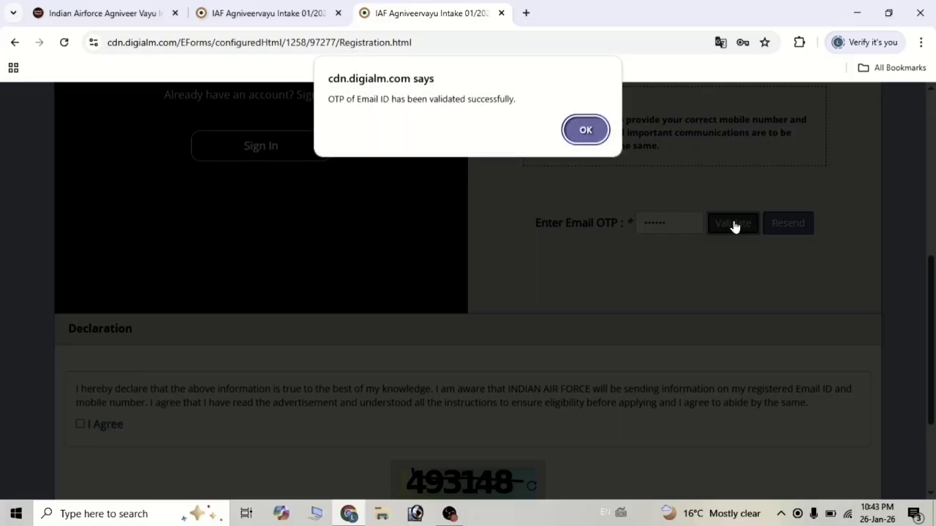
{"action": "left_click", "coordinate": [585, 130]}
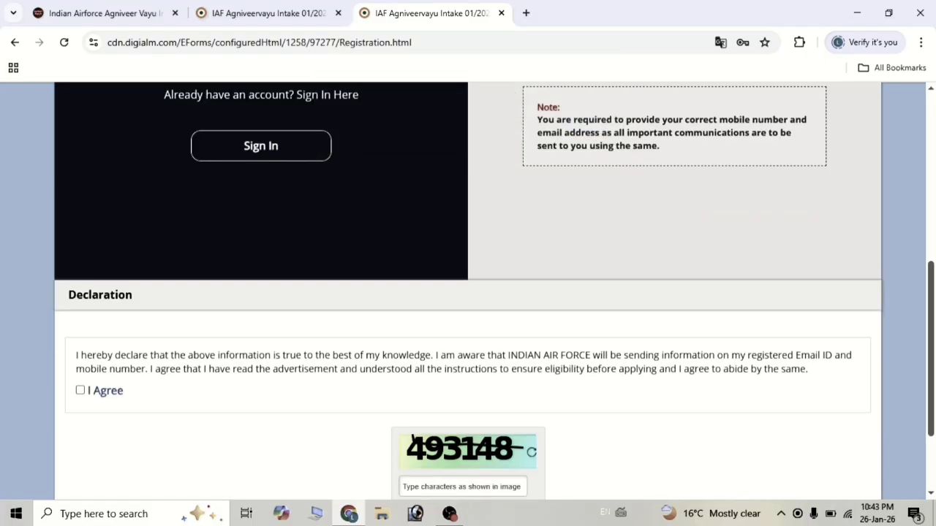
Agree to the declaration and reverify with captcha 493148.
{"action": "scroll", "coordinate": [475, 323], "scroll_direction": "down", "scroll_amount": 1}
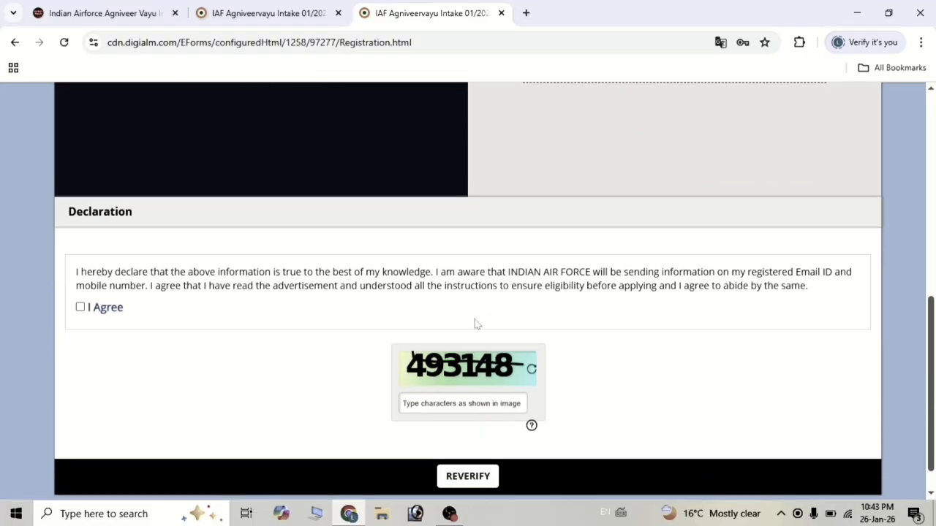
{"action": "left_click", "coordinate": [79, 310]}
{"action": "type", "text": "493148"}
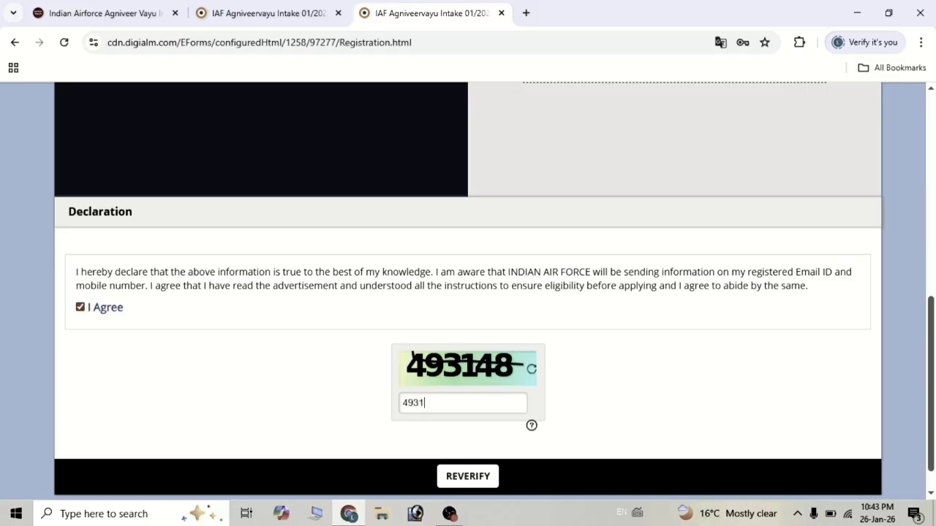
{"action": "left_click", "coordinate": [465, 476]}
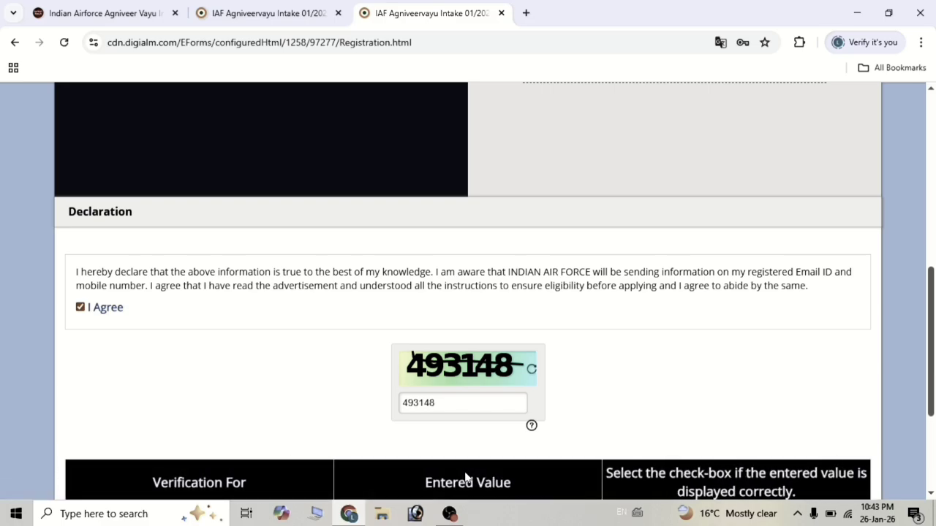
Tick the checkboxes confirming the full name, e-mail address and mobile number are correct.
{"action": "scroll", "coordinate": [477, 440], "scroll_direction": "down", "scroll_amount": 1}
{"action": "scroll", "coordinate": [477, 441], "scroll_direction": "down", "scroll_amount": 3}
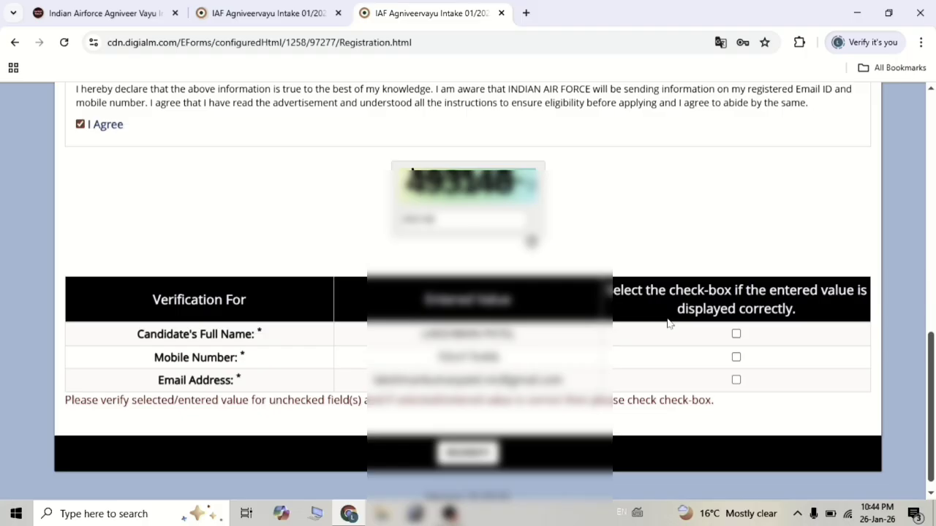
{"action": "left_click", "coordinate": [735, 335]}
{"action": "left_click", "coordinate": [735, 381]}
{"action": "left_click", "coordinate": [735, 357]}
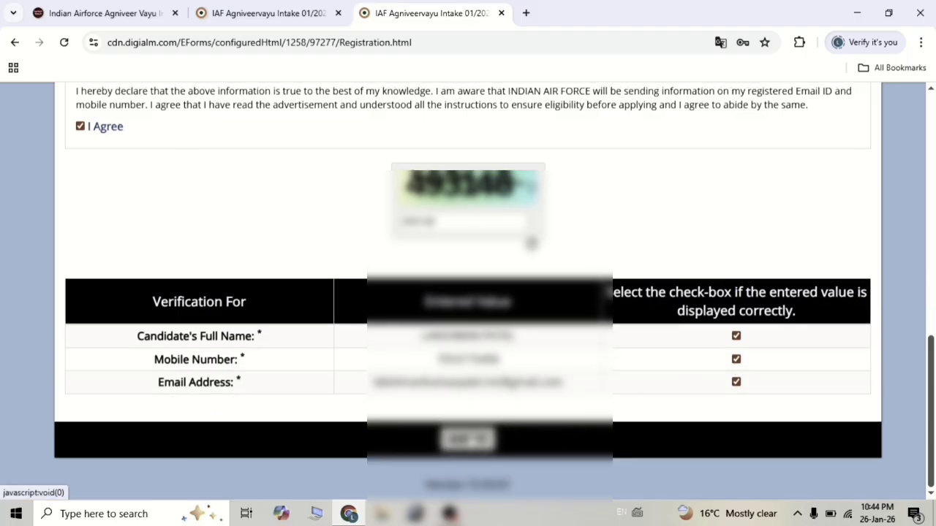
Submit the registration, agreeing to the Privacy Notice and confirming the final alert.
{"action": "left_click", "coordinate": [468, 438]}
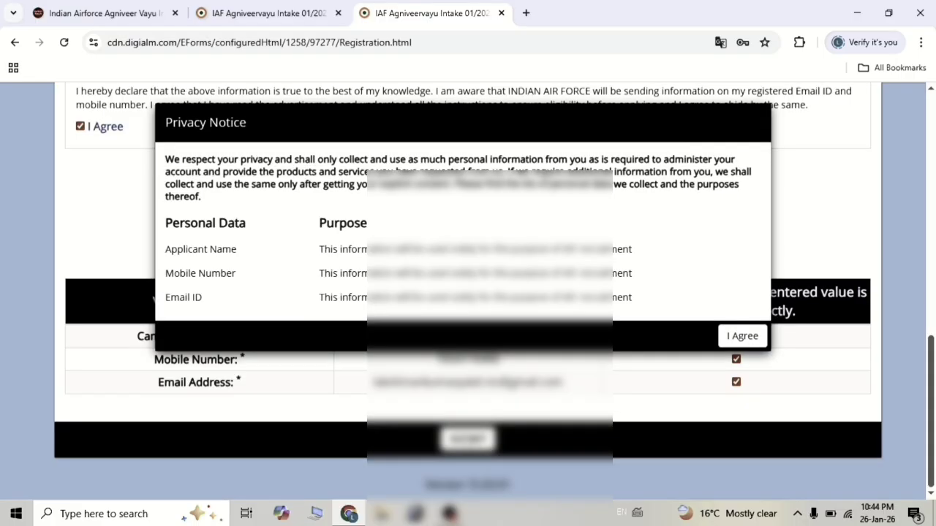
{"action": "left_click", "coordinate": [735, 340]}
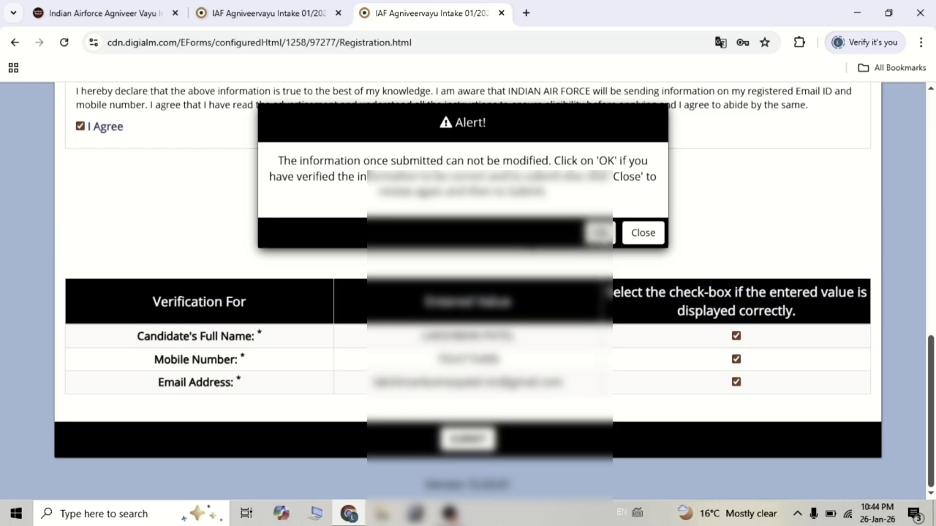
{"action": "left_click", "coordinate": [598, 232]}
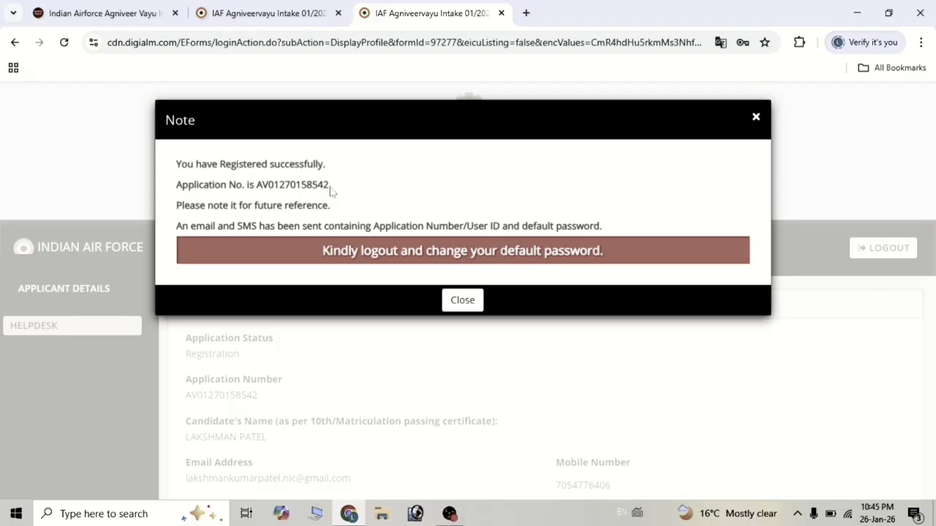
Select the issued application number, close the registration note, and log out.
{"action": "left_click_drag", "start_coordinate": [330, 190], "coordinate": [257, 191]}
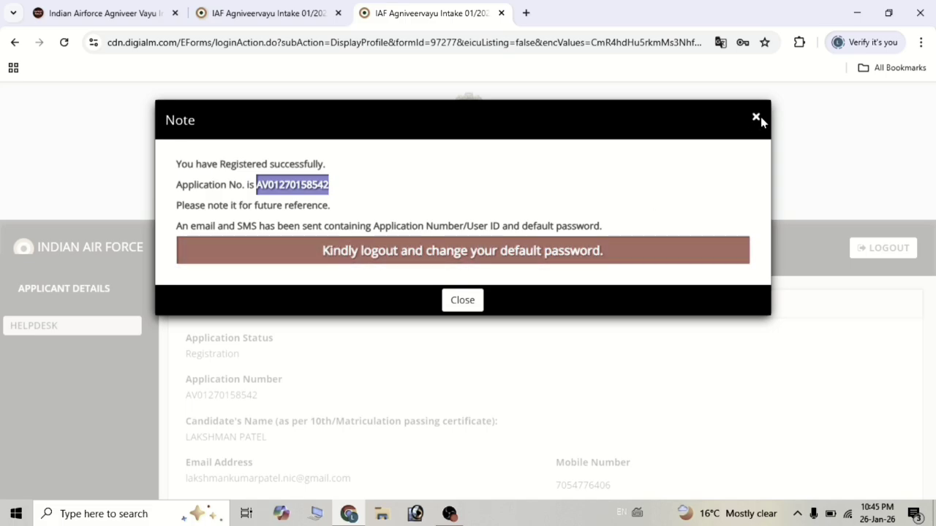
{"action": "left_click", "coordinate": [756, 121]}
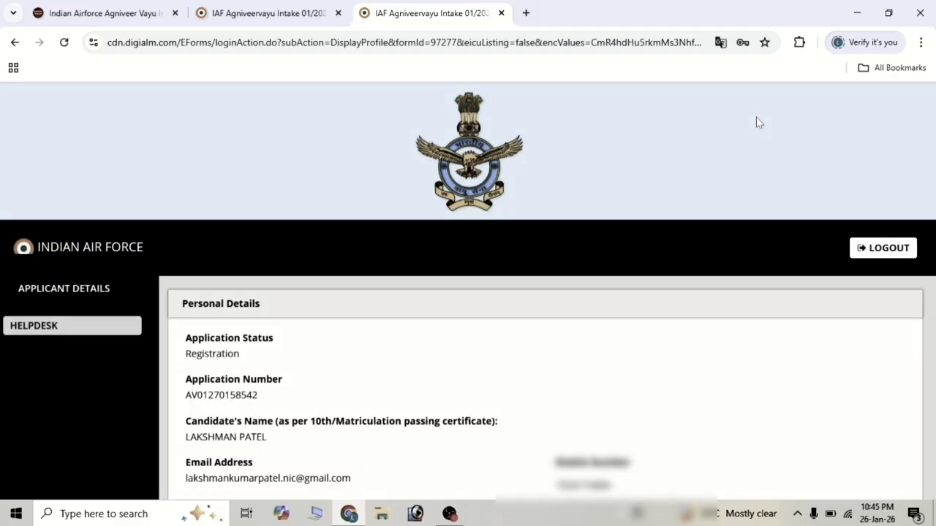
{"action": "scroll", "coordinate": [550, 287], "scroll_direction": "down", "scroll_amount": 2}
{"action": "scroll", "coordinate": [549, 287], "scroll_direction": "up", "scroll_amount": 2}
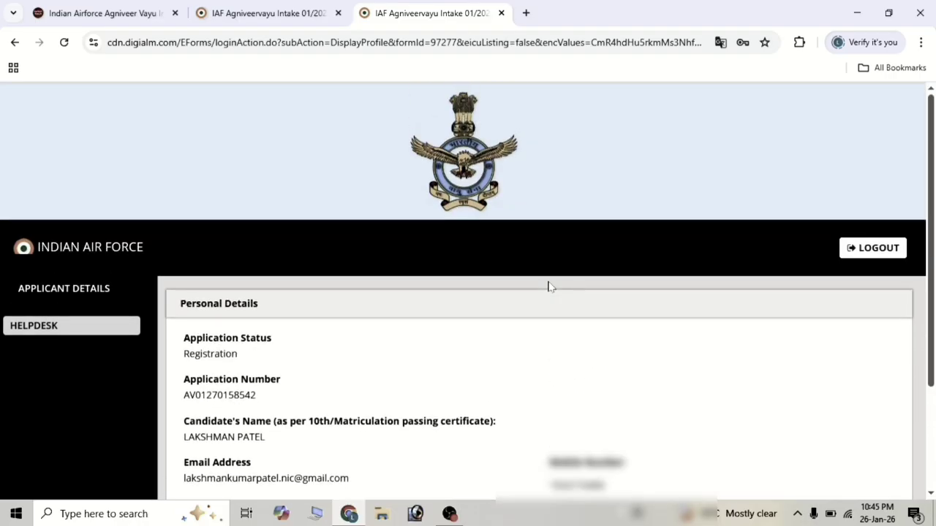
{"action": "left_click", "coordinate": [874, 248]}
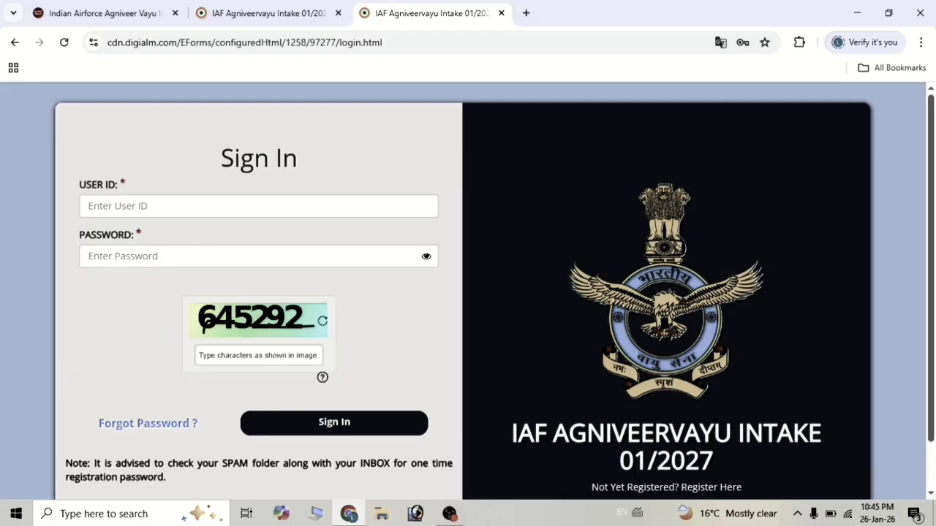
Sign in with the default password and replace it with a new password plus captcha.
{"action": "left_click", "coordinate": [258, 206]}
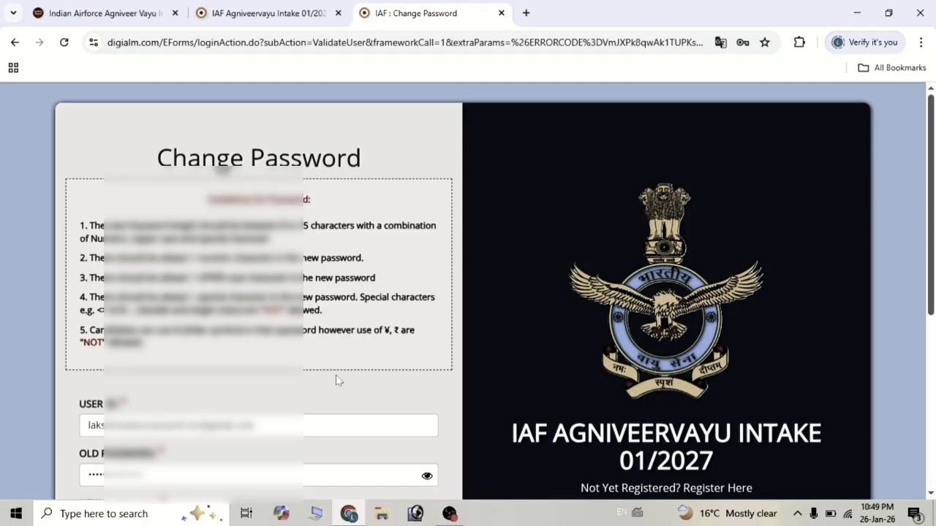
{"action": "scroll", "coordinate": [334, 378], "scroll_direction": "down", "scroll_amount": 2}
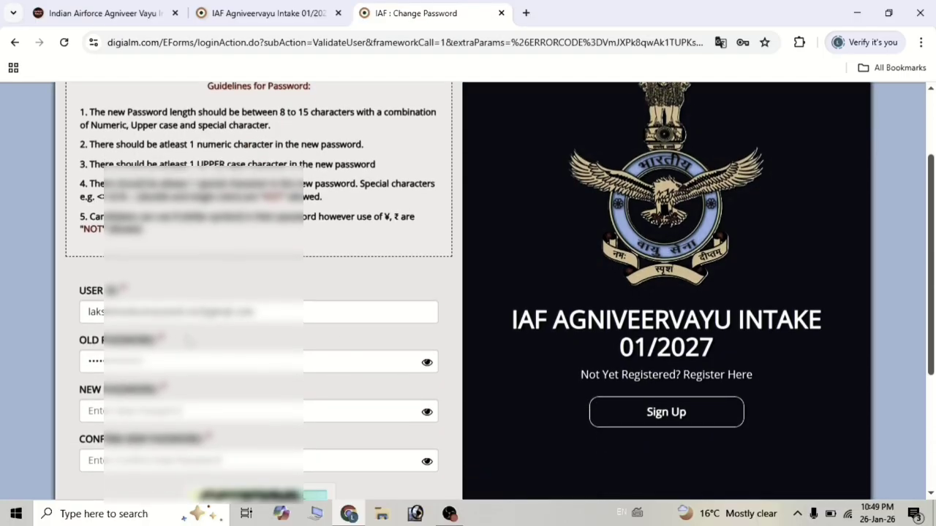
{"action": "scroll", "coordinate": [184, 339], "scroll_direction": "down", "scroll_amount": 1}
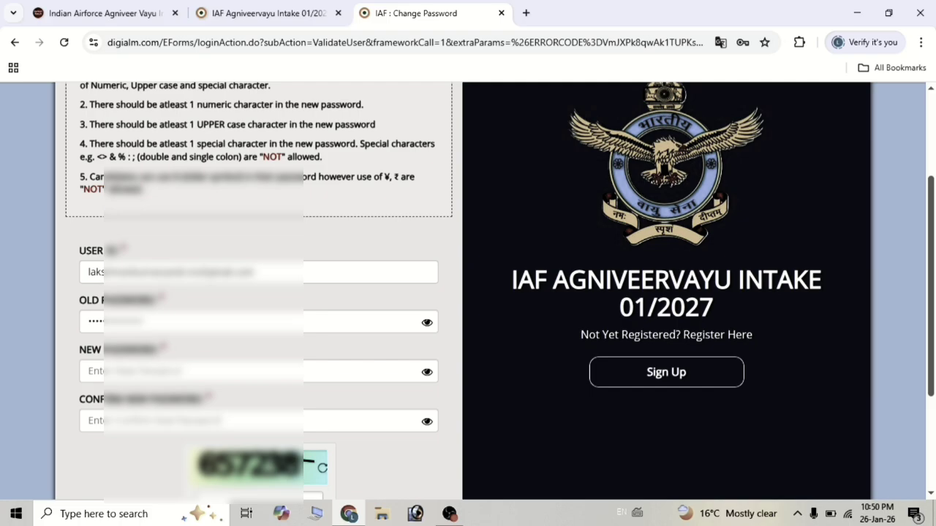
{"action": "left_click", "coordinate": [191, 372]}
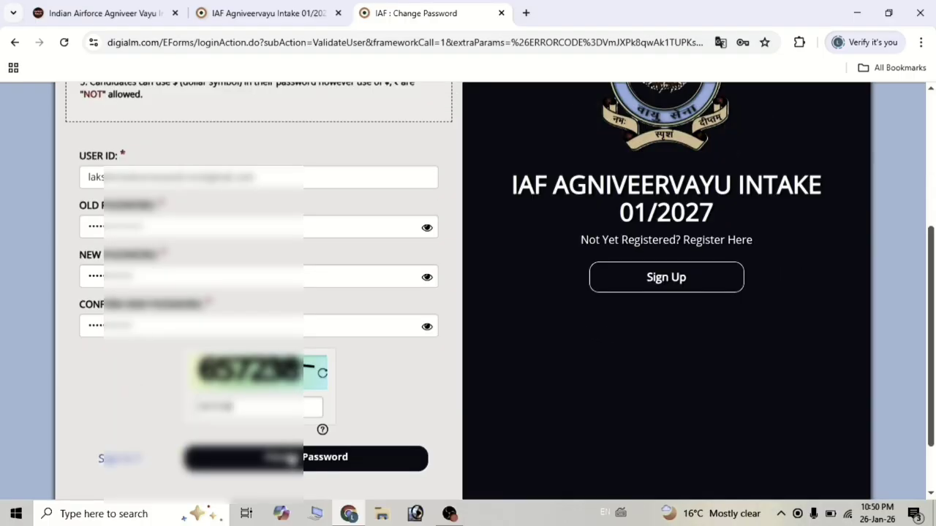
{"action": "left_click", "coordinate": [306, 466]}
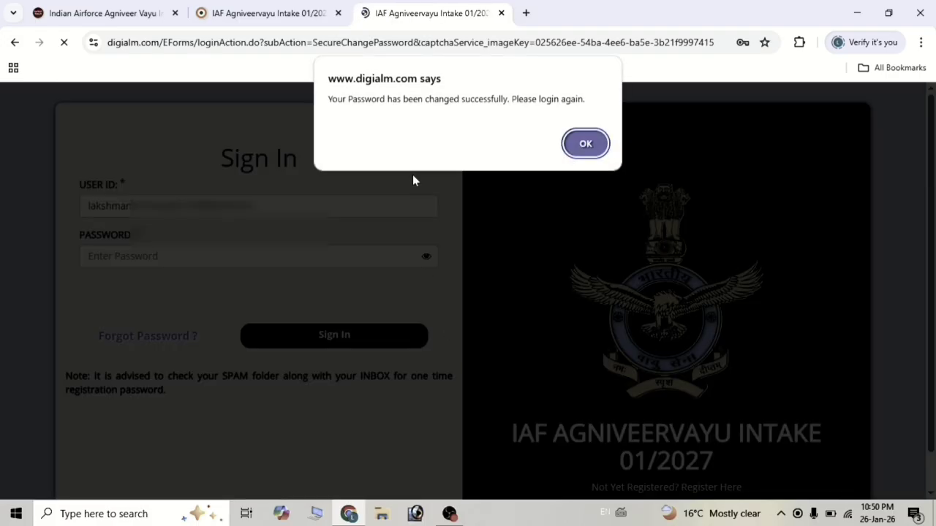
{"action": "left_click", "coordinate": [594, 147]}
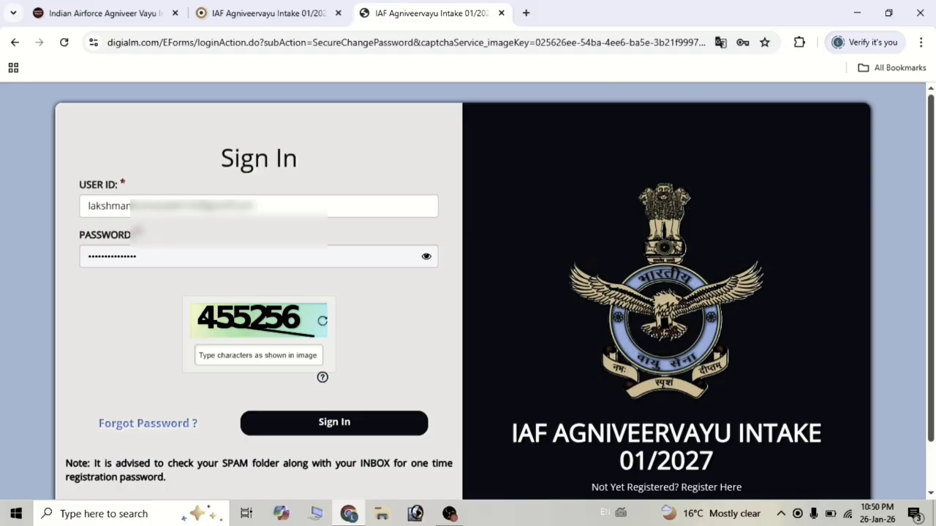
Sign in to the portal with the new password.
{"action": "left_click", "coordinate": [426, 257]}
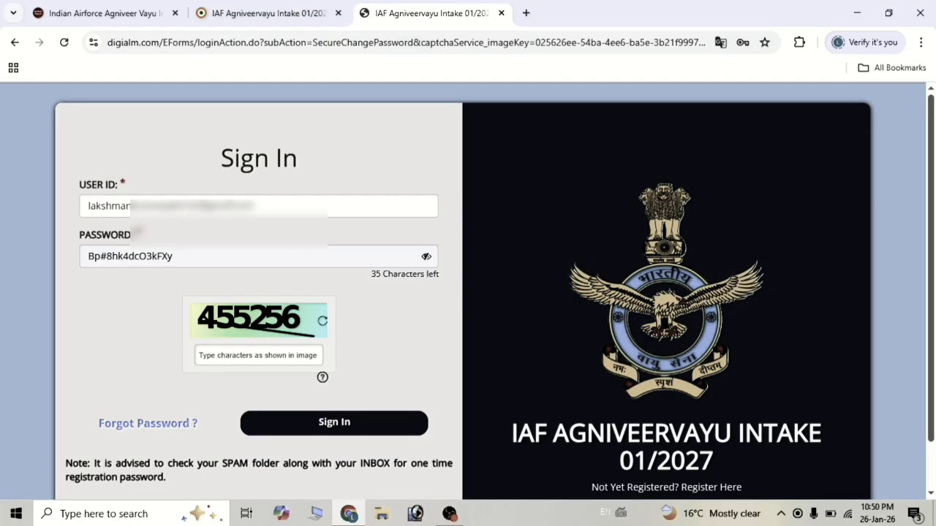
{"action": "key", "text": "BackSpace"}
{"action": "key", "text": "BackSpace"}
{"action": "key", "text": "BackSpace"}
{"action": "key", "text": "BackSpace"}
{"action": "key", "text": "BackSpace"}
{"action": "key", "text": "BackSpace"}
{"action": "key", "text": "BackSpace"}
{"action": "key", "text": "BackSpace"}
{"action": "key", "text": "BackSpace"}
{"action": "key", "text": "BackSpace"}
{"action": "key", "text": "BackSpace"}
{"action": "key", "text": "BackSpace"}
{"action": "key", "text": "BackSpace"}
{"action": "key", "text": "BackSpace"}
{"action": "key", "text": "BackSpace"}
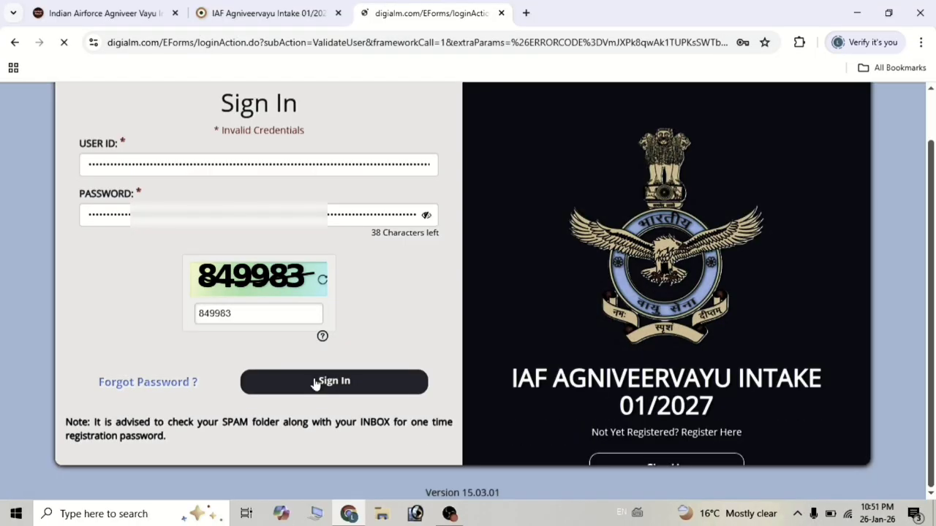
{"action": "left_click", "coordinate": [317, 382]}
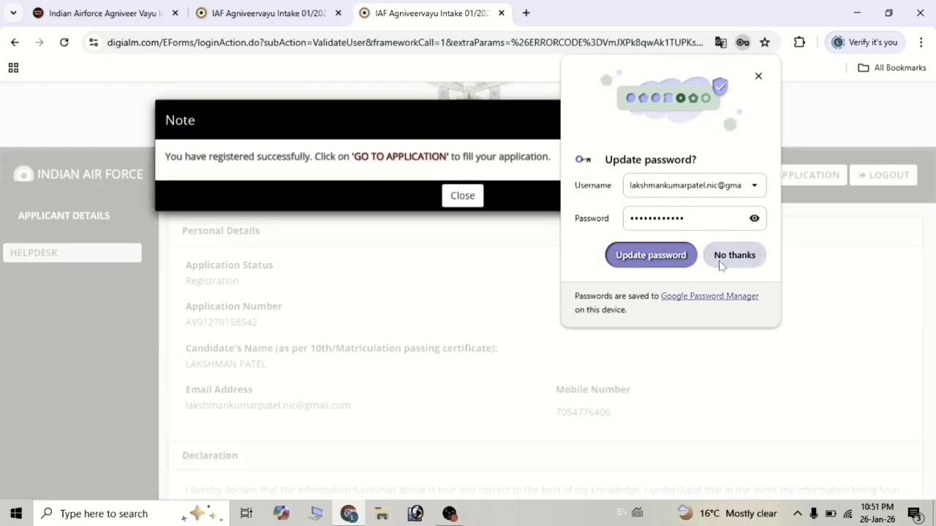
Decline saving the password, close the registration note, and open the application form.
{"action": "left_click", "coordinate": [747, 257]}
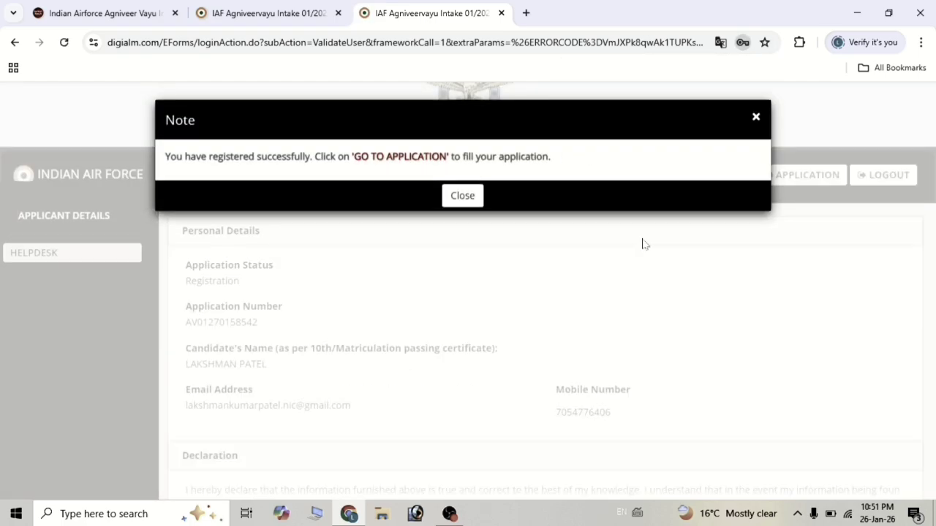
{"action": "left_click", "coordinate": [462, 196]}
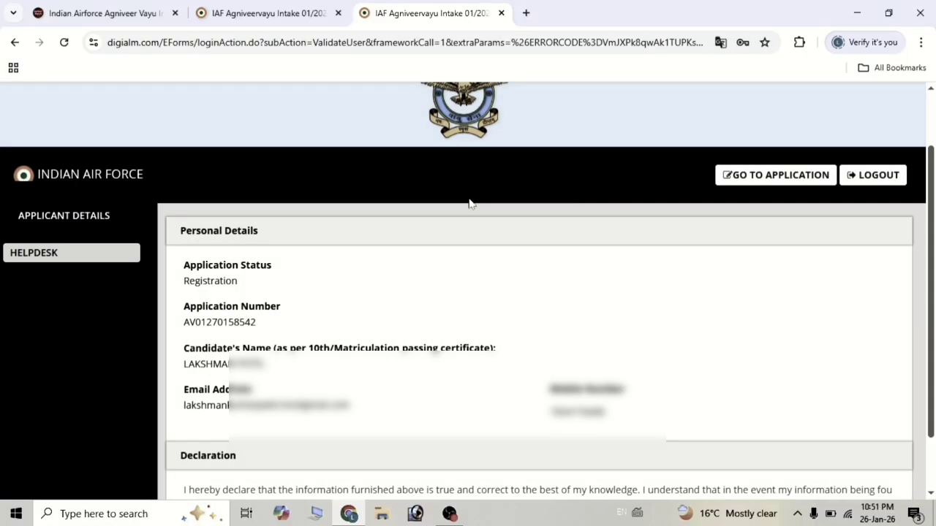
{"action": "left_click", "coordinate": [755, 179]}
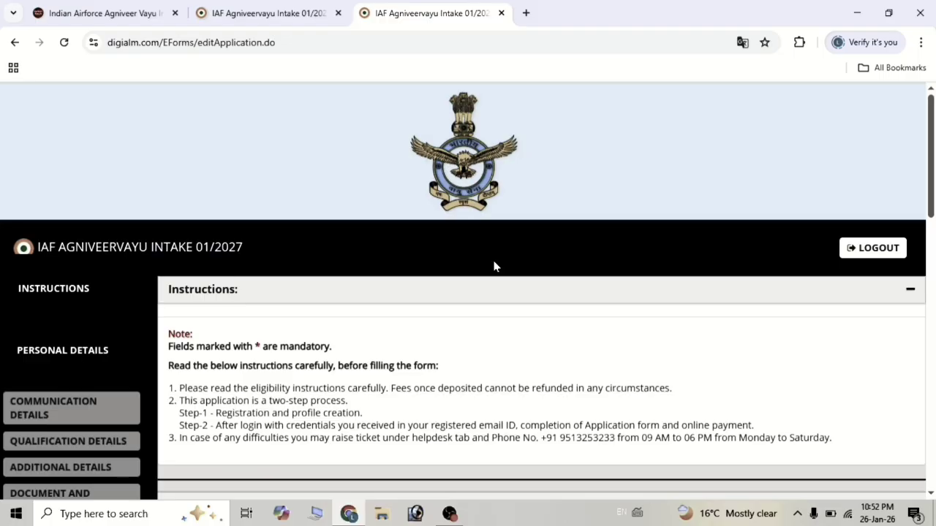
Accept the read-instructions and final-data declarations, then save and continue to Personal Details.
{"action": "scroll", "coordinate": [493, 266], "scroll_direction": "down", "scroll_amount": 1}
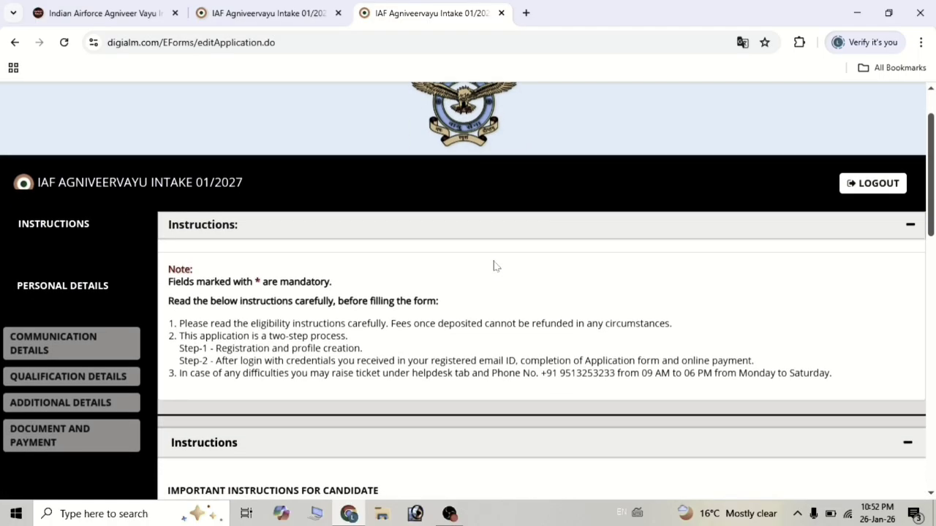
{"action": "scroll", "coordinate": [493, 266], "scroll_direction": "down", "scroll_amount": 5}
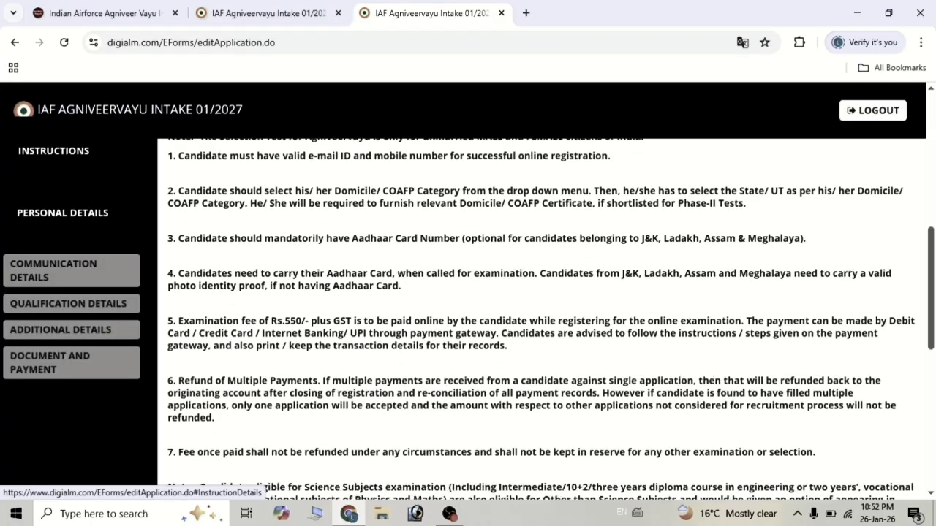
{"action": "scroll", "coordinate": [493, 266], "scroll_direction": "down", "scroll_amount": 6}
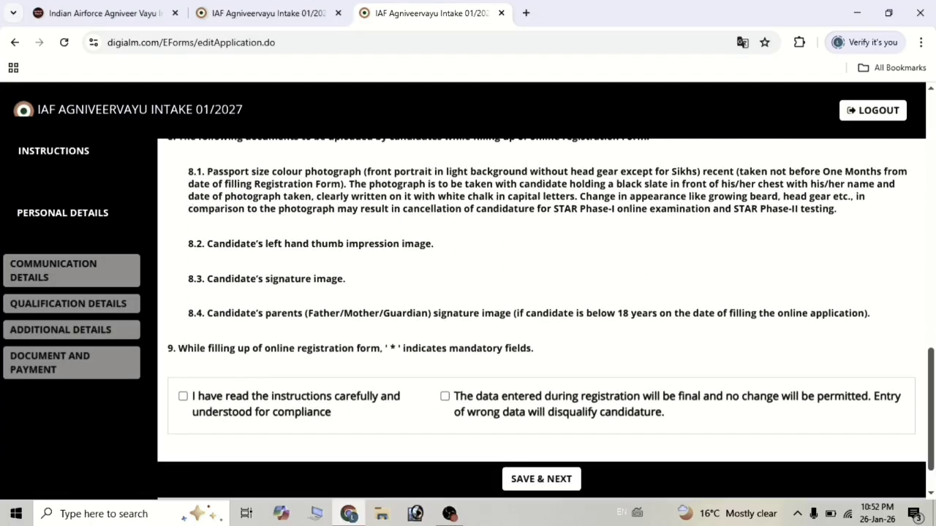
{"action": "scroll", "coordinate": [493, 266], "scroll_direction": "down", "scroll_amount": 1}
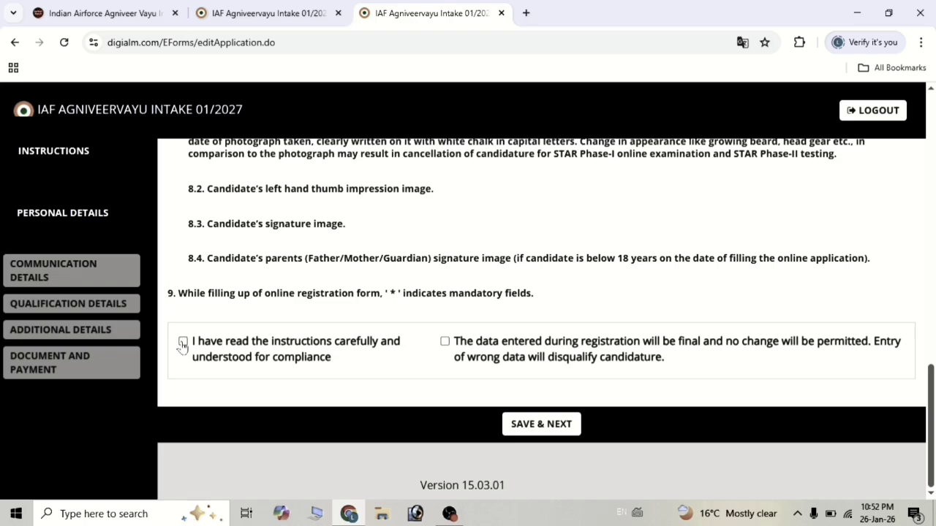
{"action": "left_click", "coordinate": [182, 344]}
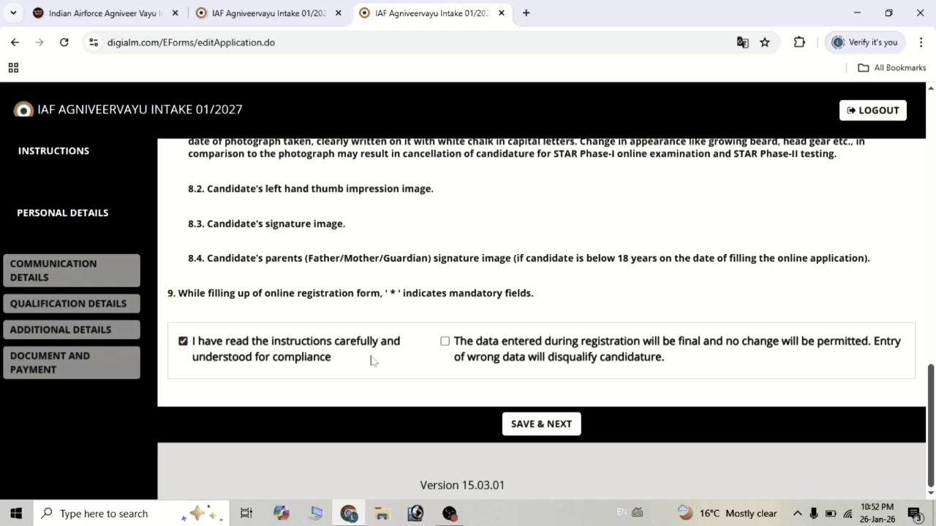
{"action": "left_click", "coordinate": [444, 342]}
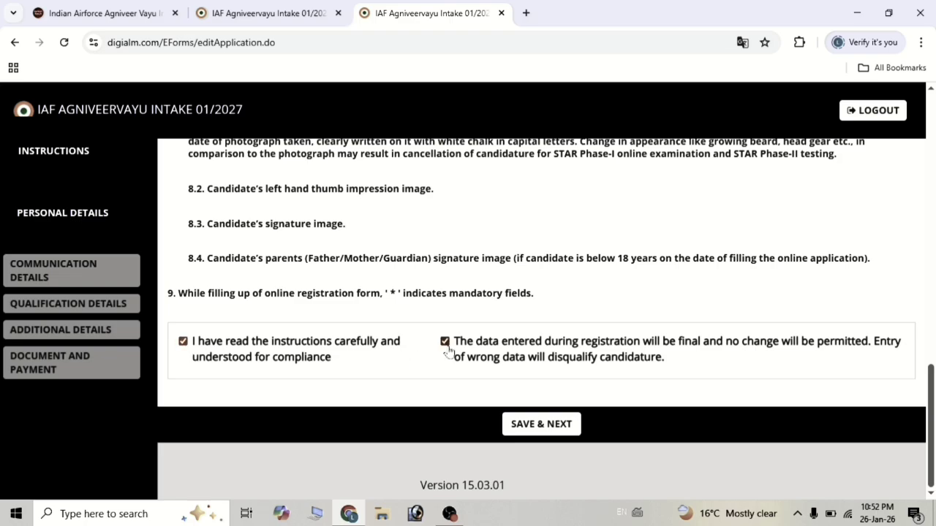
{"action": "left_click", "coordinate": [535, 425]}
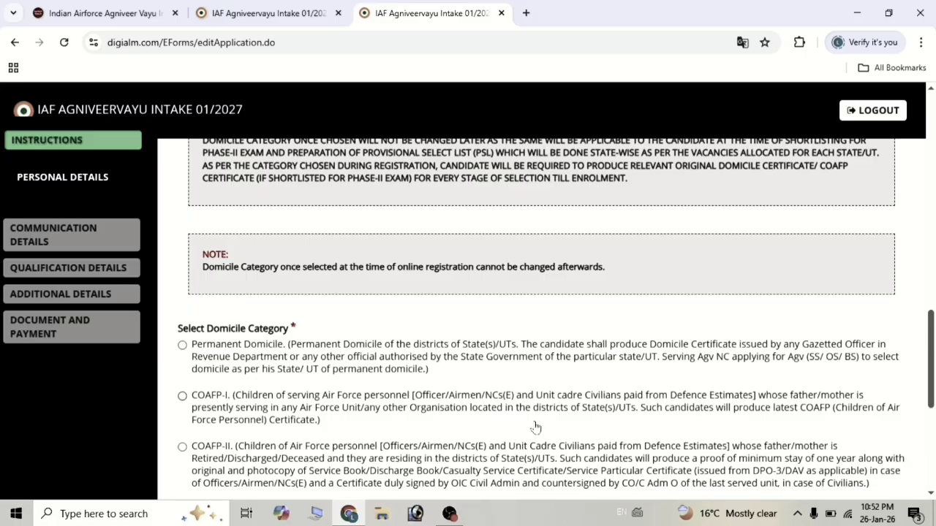
Review the parents' names, recruitment information source, date of birth and marital status fields.
{"action": "scroll", "coordinate": [437, 328], "scroll_direction": "up", "scroll_amount": 8}
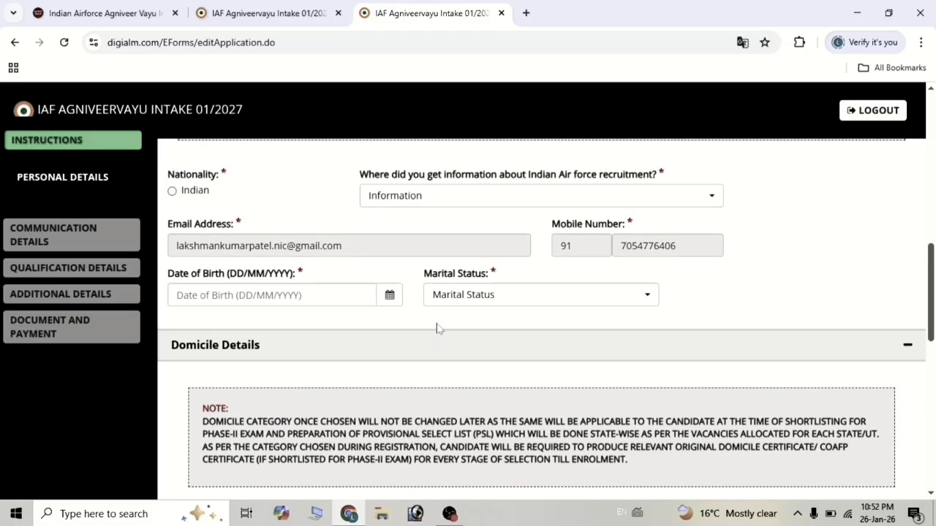
{"action": "scroll", "coordinate": [437, 328], "scroll_direction": "up", "scroll_amount": 5}
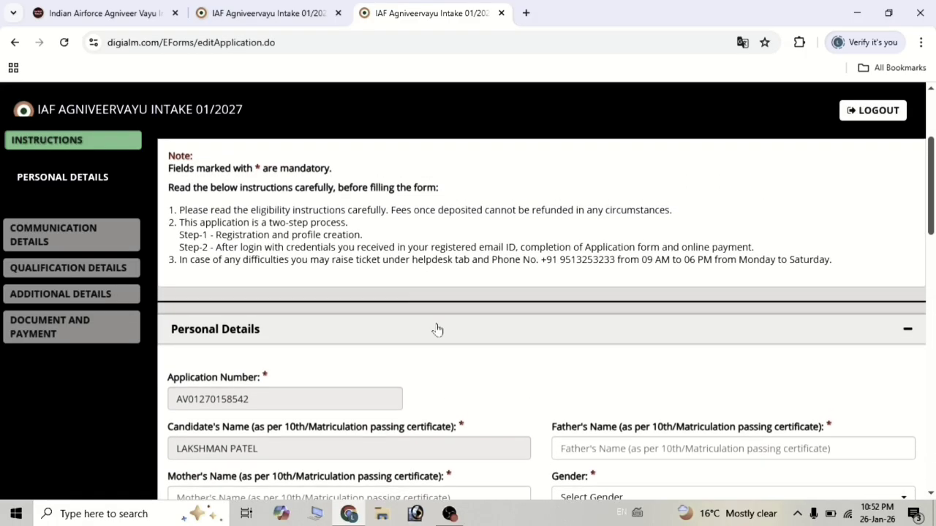
{"action": "scroll", "coordinate": [437, 328], "scroll_direction": "down", "scroll_amount": 4}
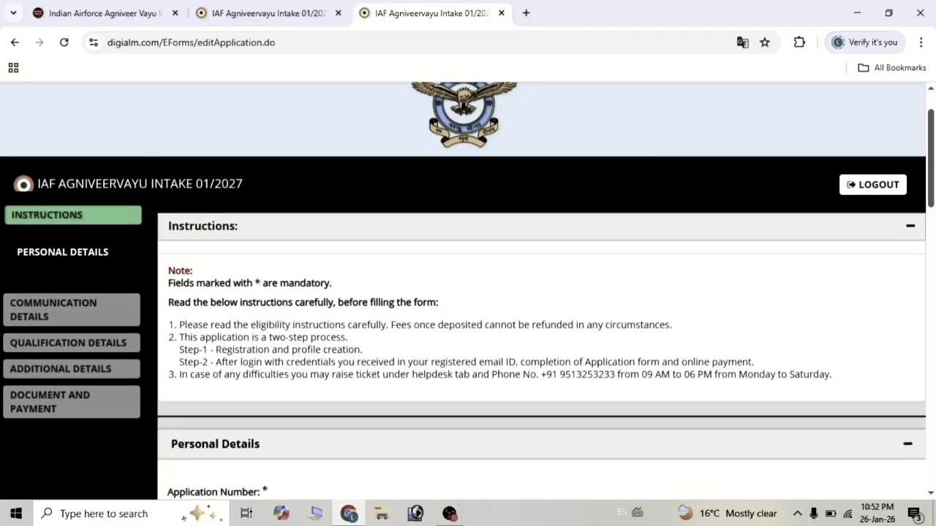
{"action": "scroll", "coordinate": [437, 328], "scroll_direction": "down", "scroll_amount": 1}
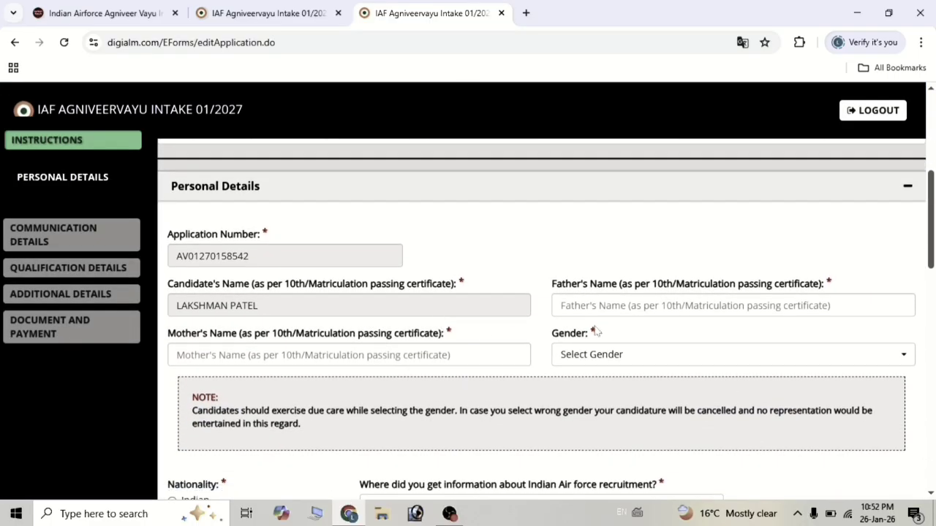
{"action": "left_click", "coordinate": [561, 306]}
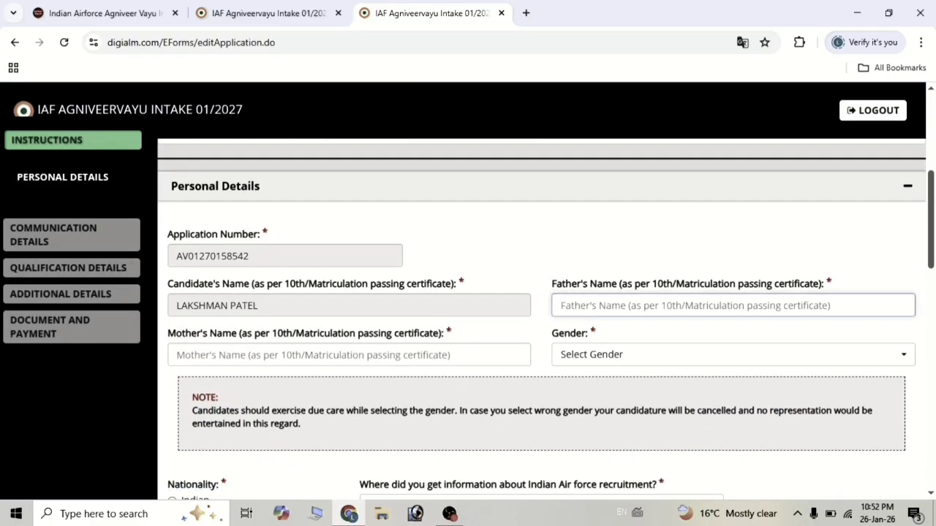
{"action": "left_click", "coordinate": [176, 354]}
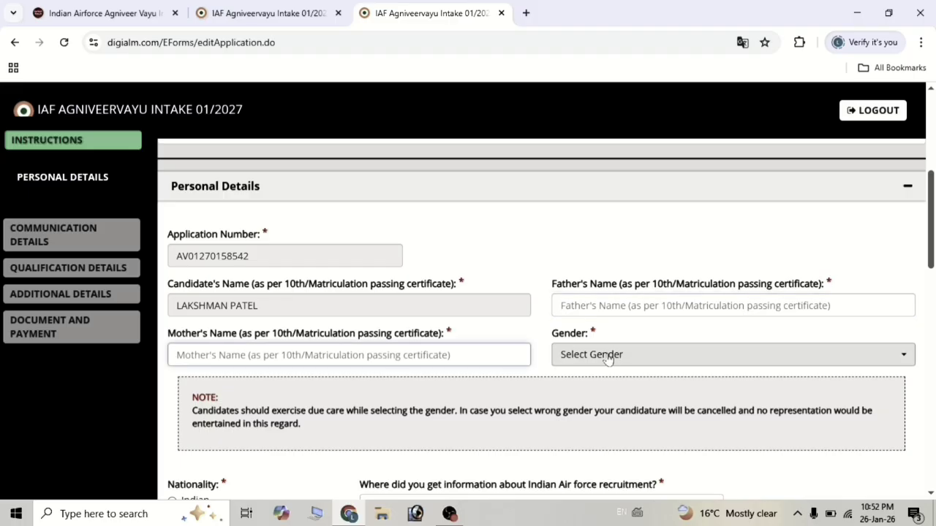
{"action": "scroll", "coordinate": [257, 286], "scroll_direction": "down", "scroll_amount": 3}
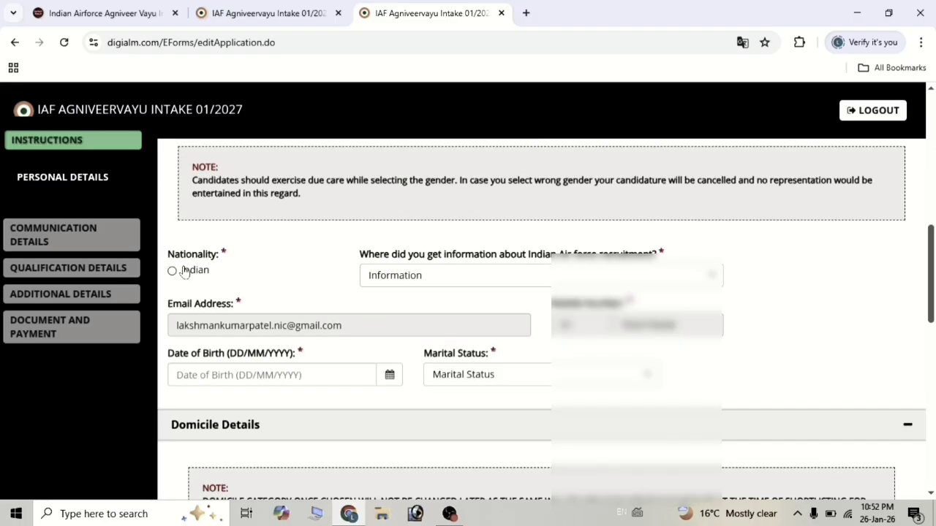
{"action": "left_click", "coordinate": [450, 277]}
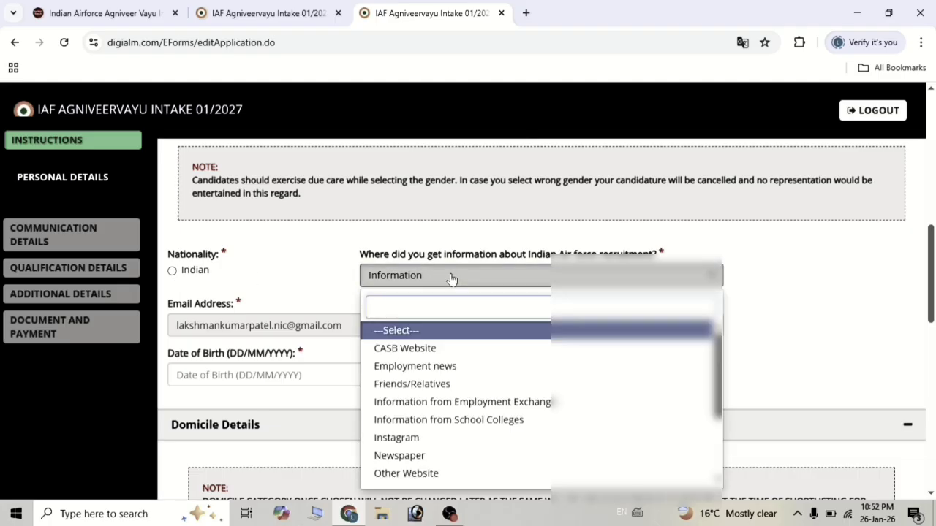
{"action": "left_click", "coordinate": [349, 287]}
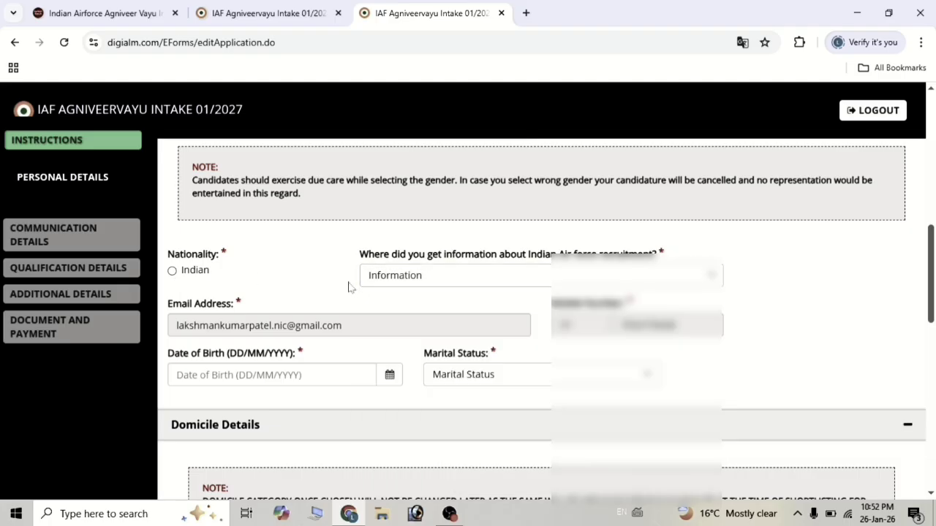
{"action": "left_click", "coordinate": [403, 277]}
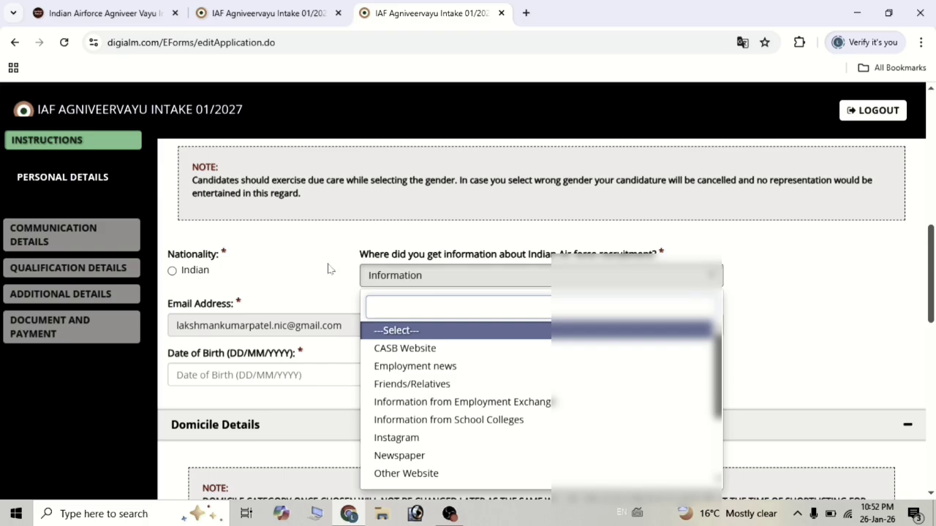
{"action": "scroll", "coordinate": [329, 269], "scroll_direction": "down", "scroll_amount": 1}
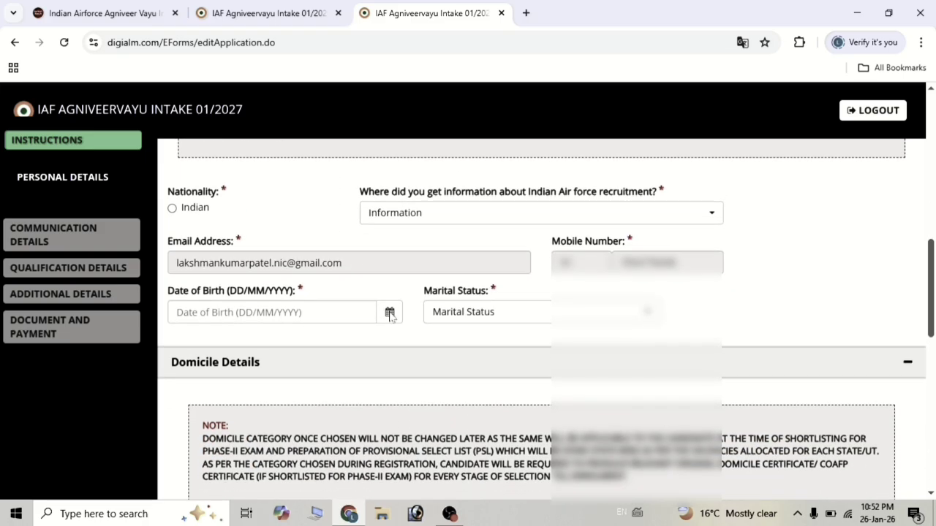
{"action": "left_click", "coordinate": [280, 312]}
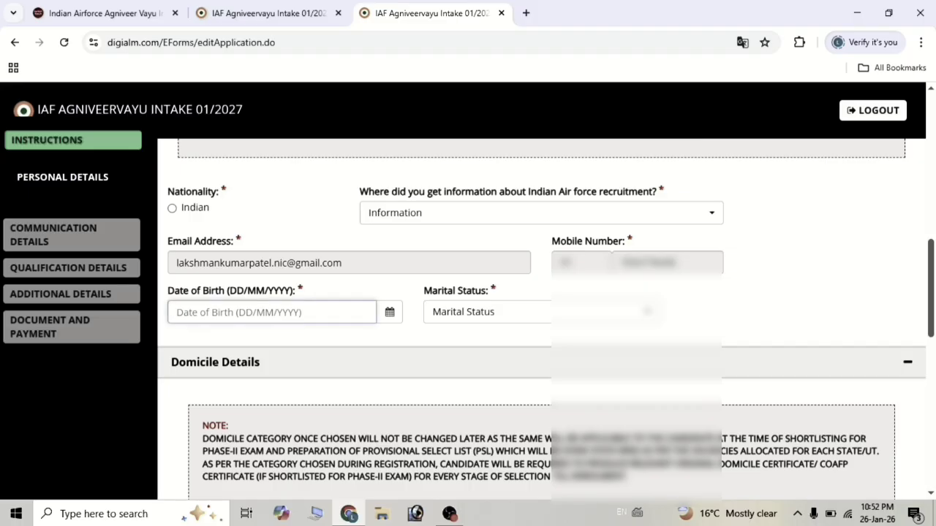
{"action": "left_click", "coordinate": [487, 319]}
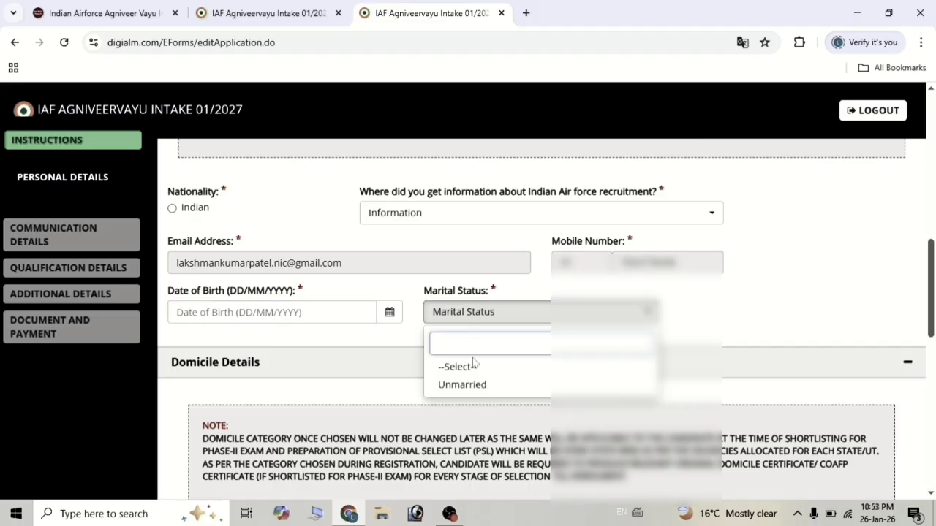
{"action": "left_click", "coordinate": [398, 333]}
{"action": "scroll", "coordinate": [398, 333], "scroll_direction": "down", "scroll_amount": 3}
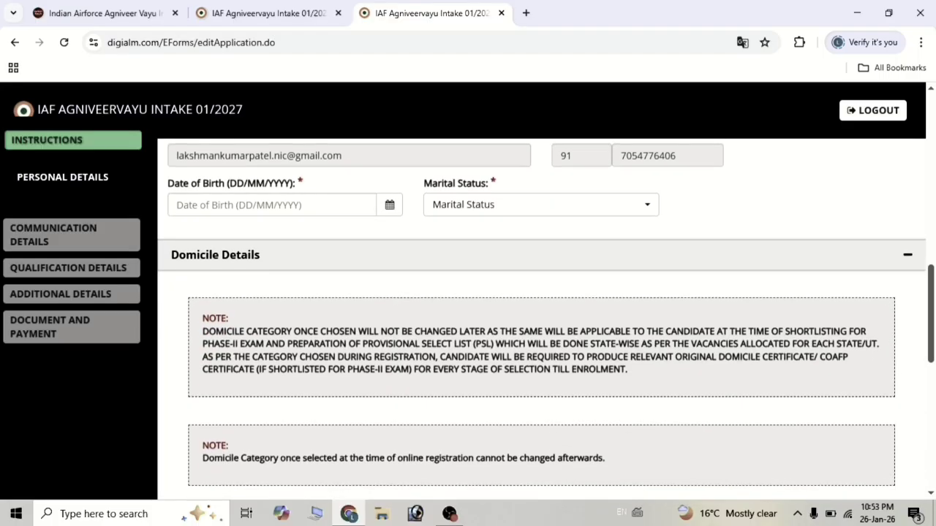
{"action": "scroll", "coordinate": [396, 333], "scroll_direction": "down", "scroll_amount": 2}
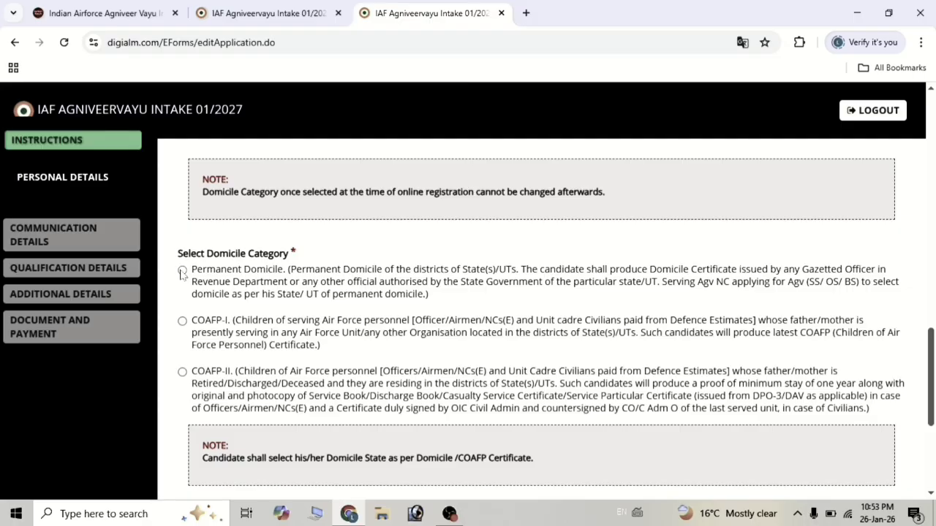
Choose Permanent Domicile (Uttar Pradesh, Prayagraj), answer No to serving Agv NC, and save.
{"action": "left_click", "coordinate": [182, 270]}
{"action": "scroll", "coordinate": [268, 285], "scroll_direction": "down", "scroll_amount": 2}
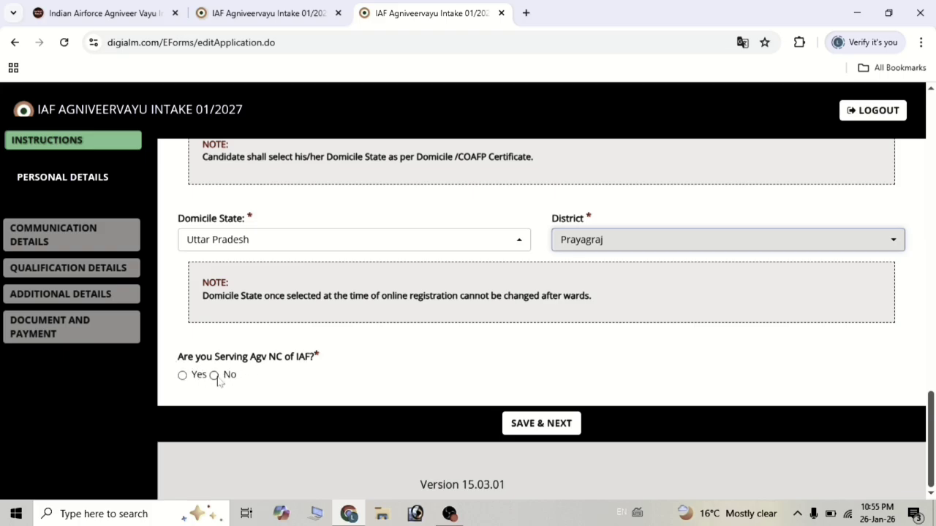
{"action": "left_click", "coordinate": [217, 380]}
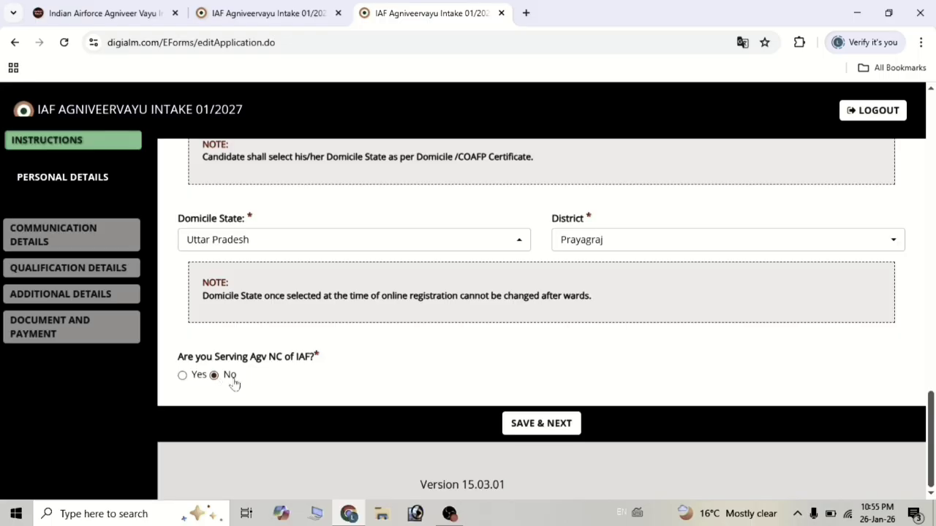
{"action": "left_click", "coordinate": [528, 415]}
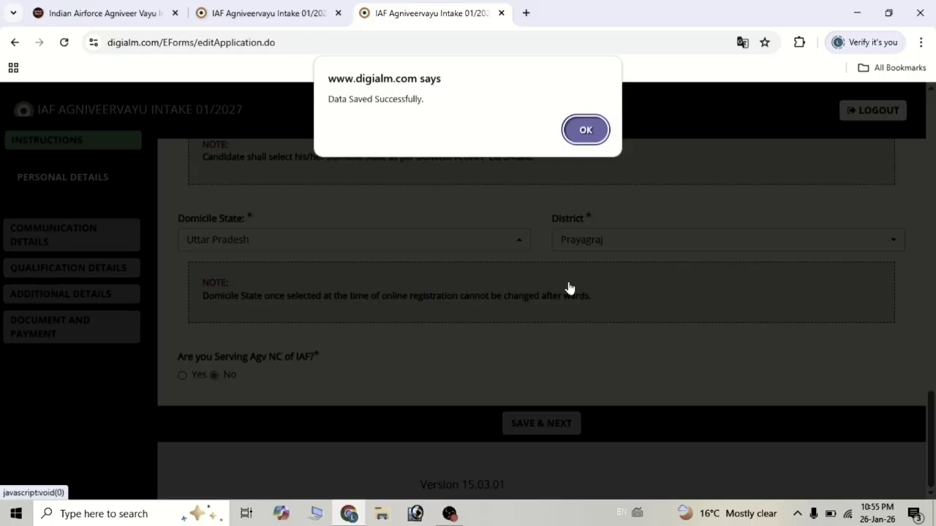
{"action": "left_click", "coordinate": [585, 129]}
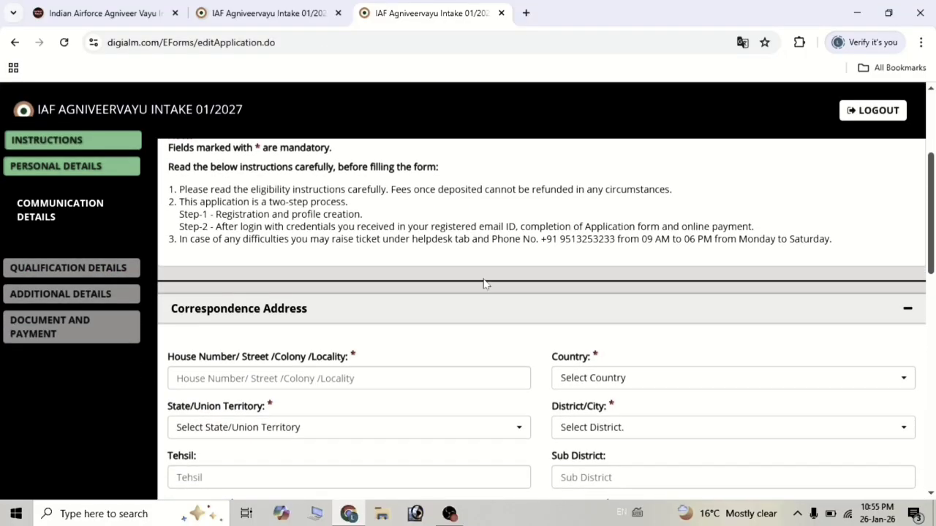
Go through the correspondence house/street, country, state and district fields.
{"action": "scroll", "coordinate": [484, 284], "scroll_direction": "down", "scroll_amount": 1}
{"action": "scroll", "coordinate": [483, 284], "scroll_direction": "down", "scroll_amount": 1}
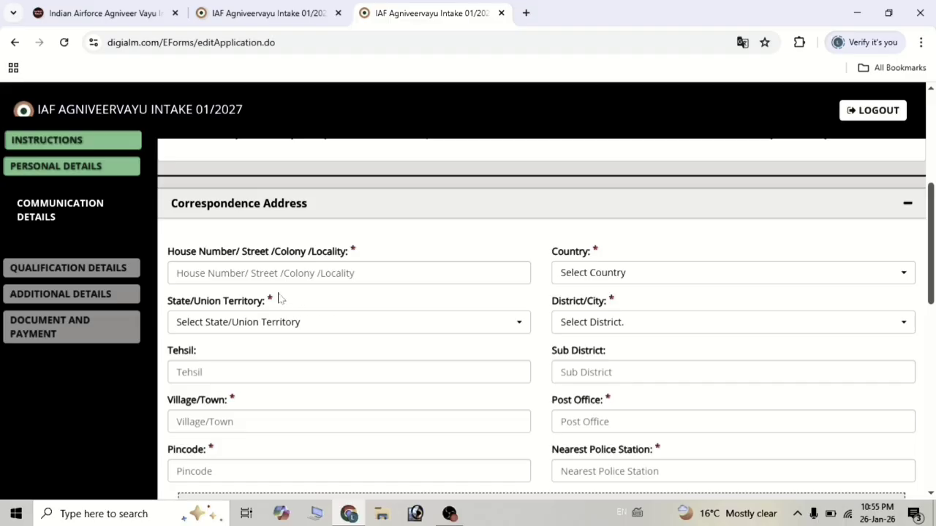
{"action": "left_click", "coordinate": [478, 275]}
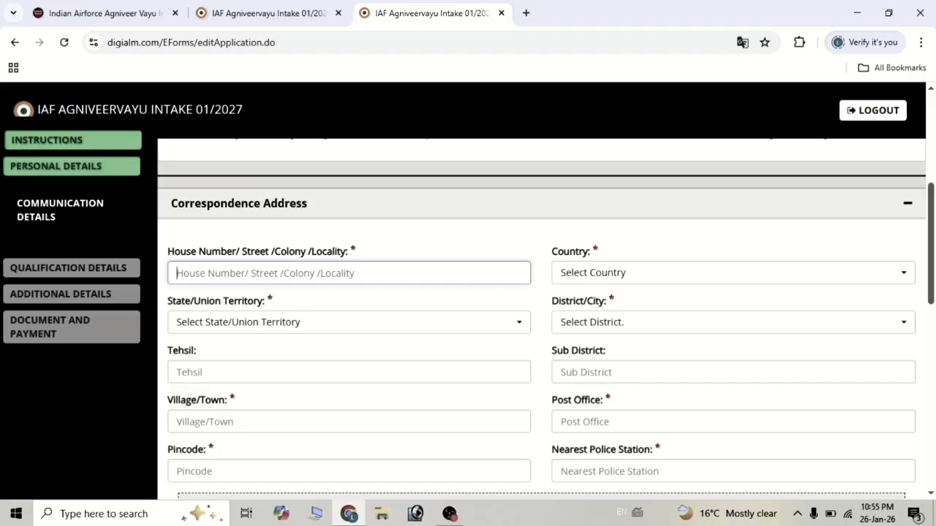
{"action": "left_click", "coordinate": [610, 280]}
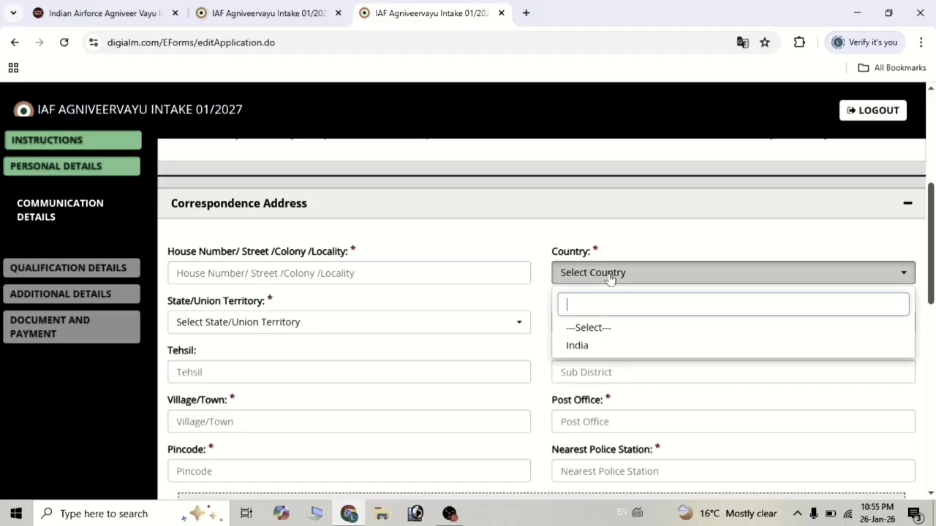
{"action": "left_click", "coordinate": [281, 324]}
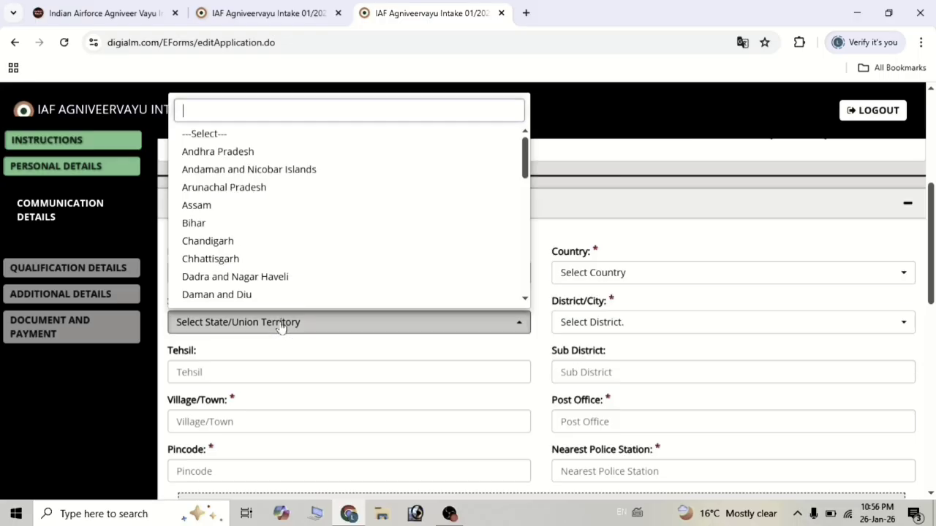
{"action": "left_click", "coordinate": [585, 331]}
Go through the tehsil, sub district, village and post office fields, then move to Nearest Police Station.
{"action": "scroll", "coordinate": [497, 345], "scroll_direction": "down", "scroll_amount": 1}
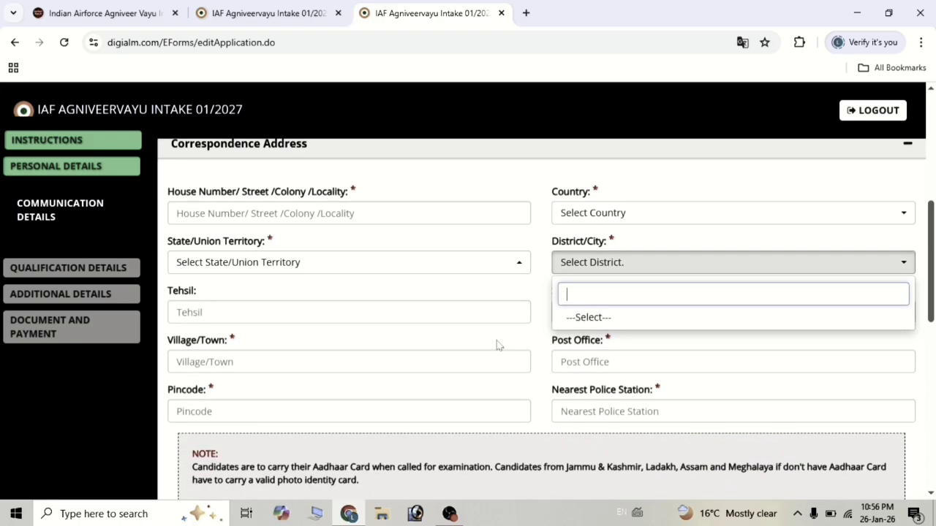
{"action": "left_click", "coordinate": [349, 298]}
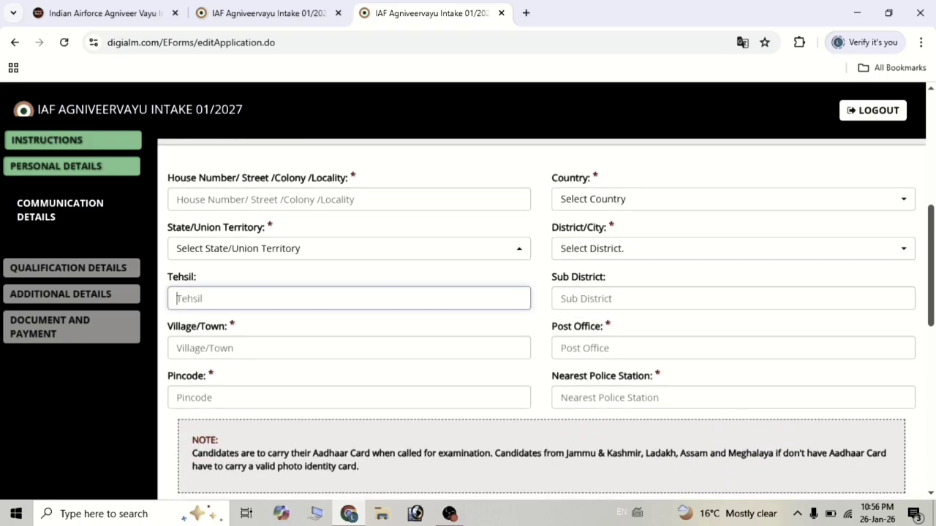
{"action": "left_click", "coordinate": [621, 298]}
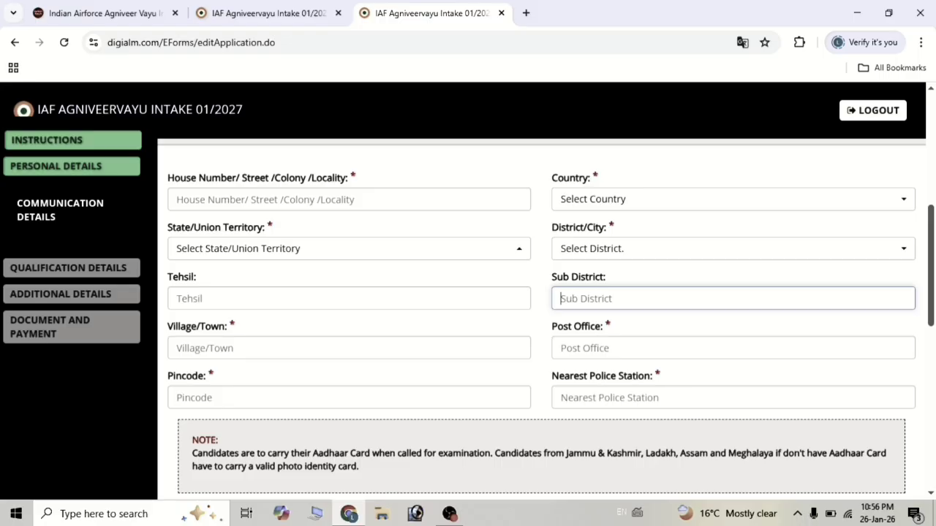
{"action": "left_click", "coordinate": [348, 348]}
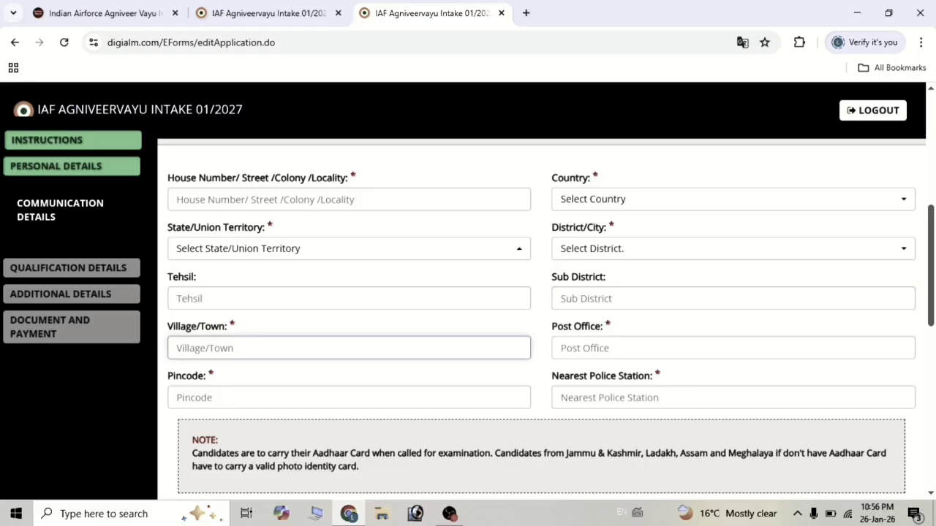
{"action": "left_click", "coordinate": [621, 348]}
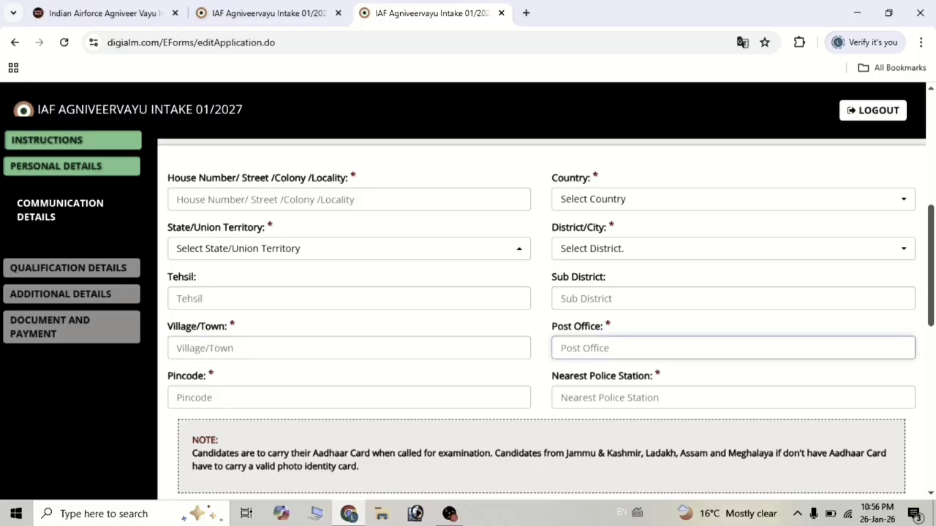
{"action": "scroll", "coordinate": [596, 352], "scroll_direction": "down", "scroll_amount": 1}
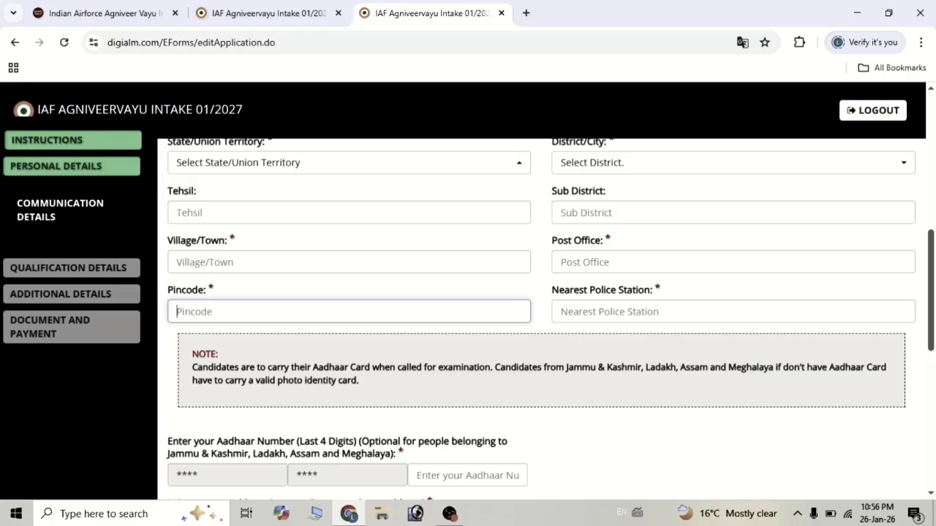
{"action": "key", "text": "Tab"}
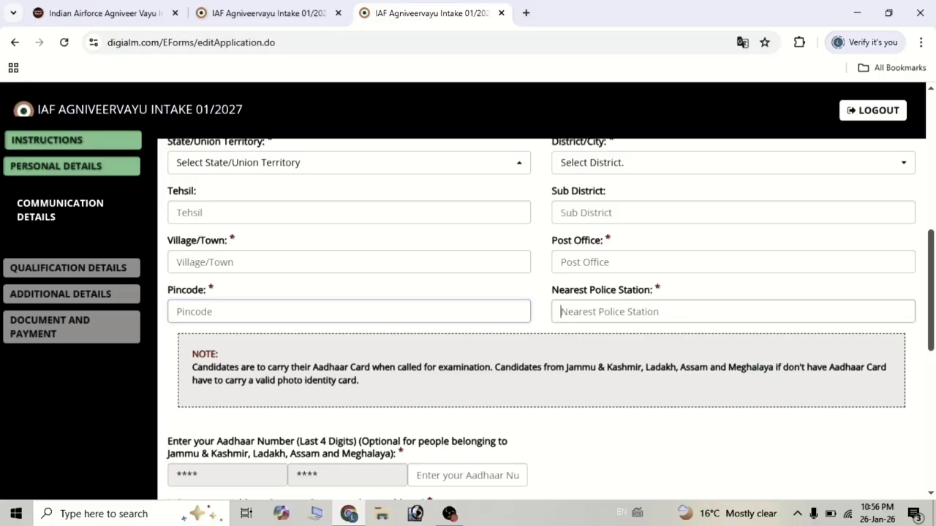
{"action": "scroll", "coordinate": [585, 316], "scroll_direction": "down", "scroll_amount": 2}
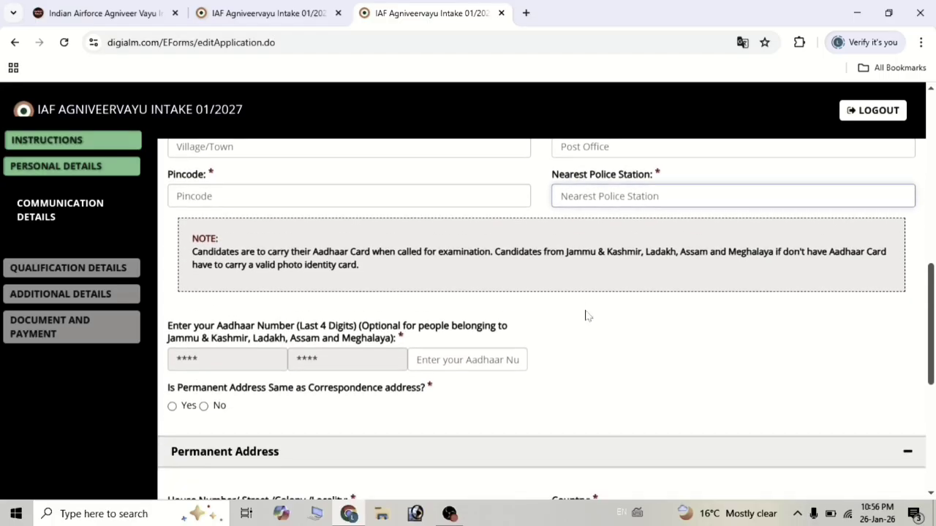
Check the Aadhaar last-four-digits field and the Permanent Address section.
{"action": "scroll", "coordinate": [585, 316], "scroll_direction": "down", "scroll_amount": 1}
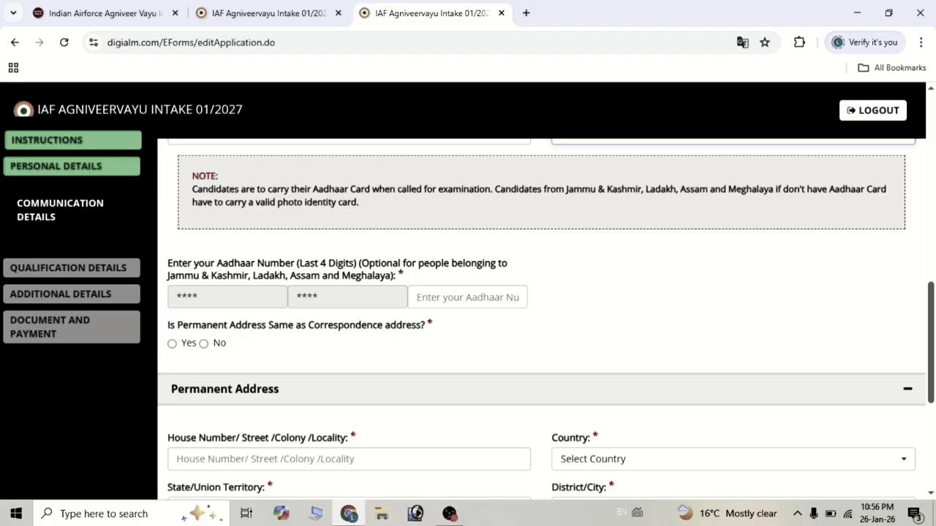
{"action": "left_click", "coordinate": [456, 297]}
{"action": "scroll", "coordinate": [455, 298], "scroll_direction": "down", "scroll_amount": 1}
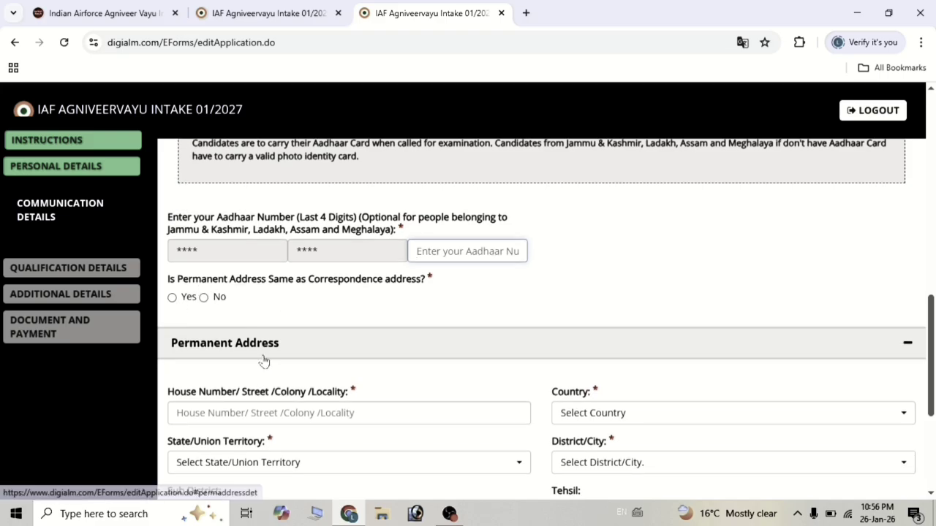
{"action": "scroll", "coordinate": [264, 359], "scroll_direction": "down", "scroll_amount": 1}
{"action": "scroll", "coordinate": [263, 359], "scroll_direction": "up", "scroll_amount": 1}
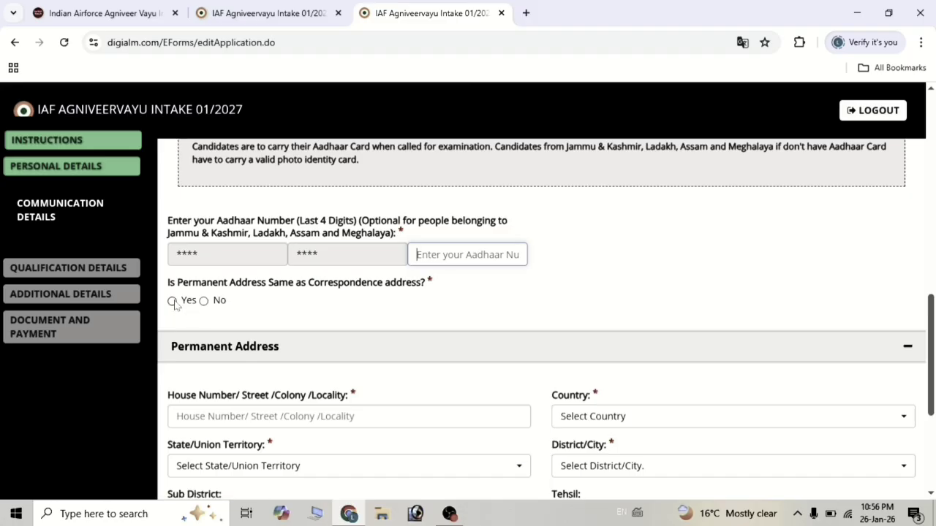
{"action": "scroll", "coordinate": [252, 350], "scroll_direction": "down", "scroll_amount": 2}
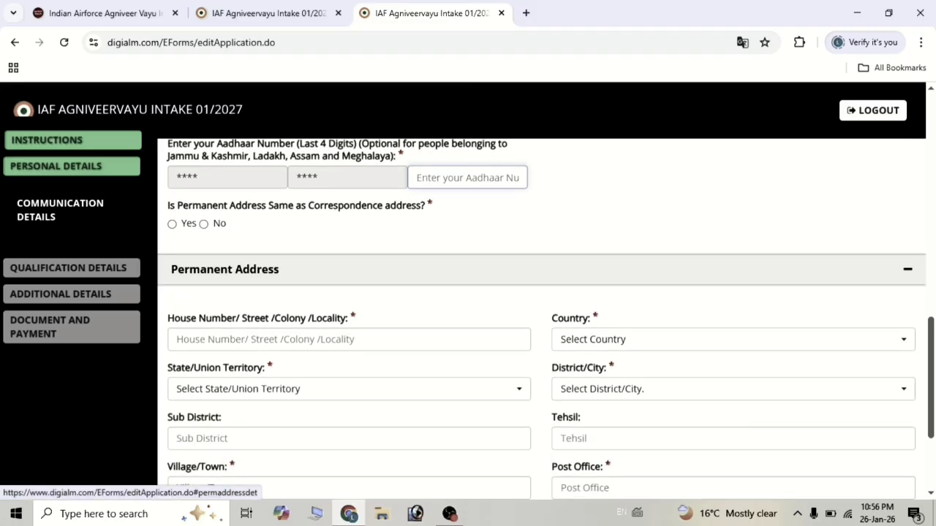
{"action": "scroll", "coordinate": [254, 350], "scroll_direction": "down", "scroll_amount": 1}
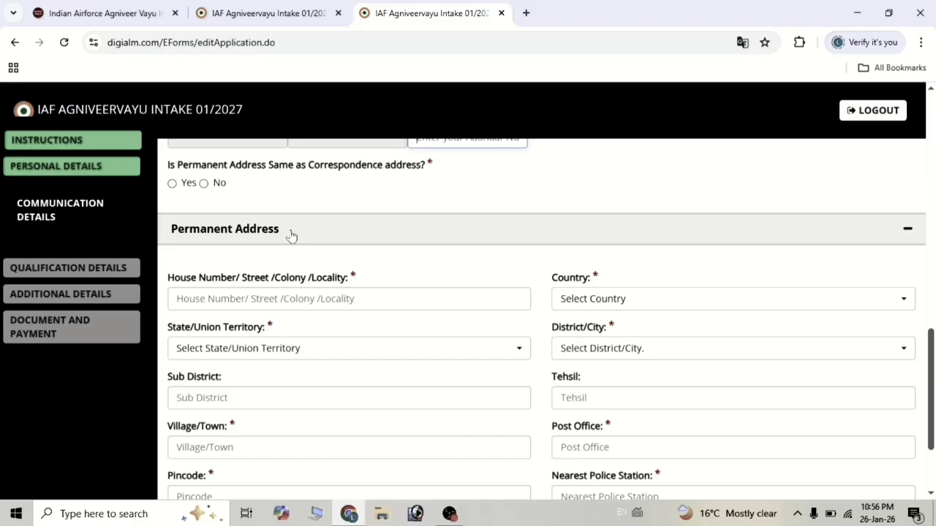
Save the communication details and acknowledge the 'Data Saved Successfully' alert.
{"action": "scroll", "coordinate": [309, 240], "scroll_direction": "down", "scroll_amount": 1}
{"action": "scroll", "coordinate": [309, 240], "scroll_direction": "down", "scroll_amount": 2}
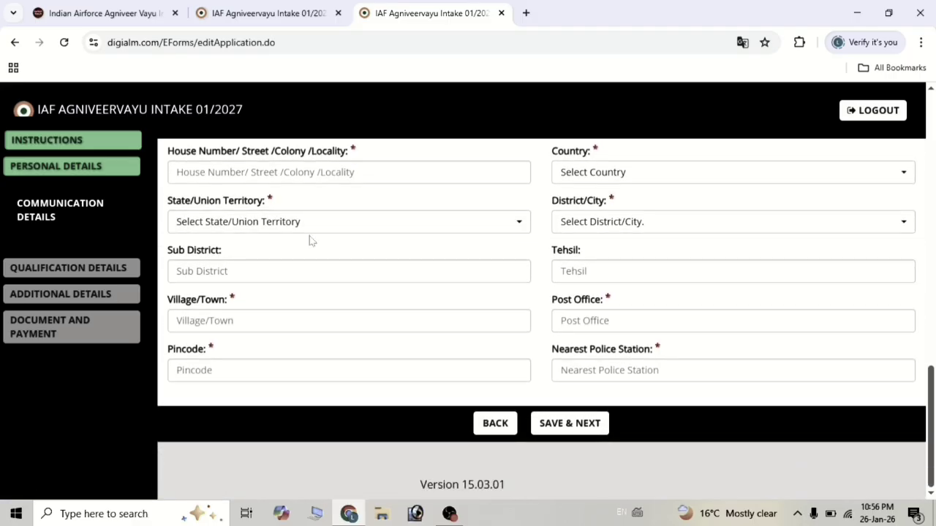
{"action": "left_click", "coordinate": [567, 424]}
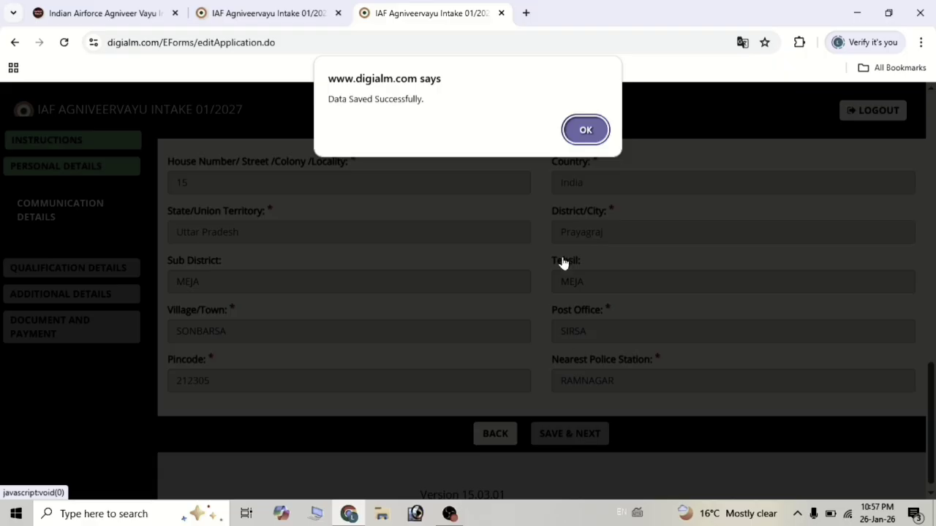
{"action": "left_click", "coordinate": [573, 139]}
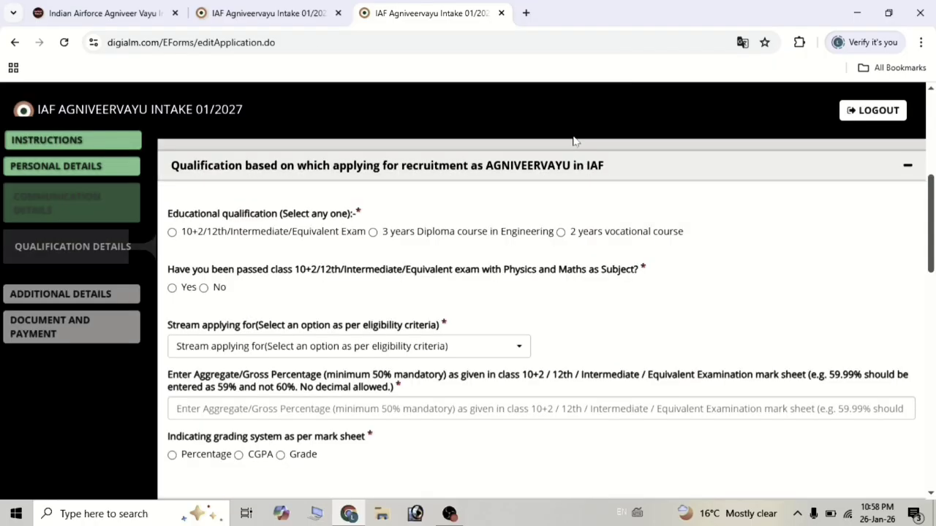
Read through the qualification instructions and select 10+2/12th/Intermediate/Equivalent Exam.
{"action": "scroll", "coordinate": [541, 261], "scroll_direction": "up", "scroll_amount": 3}
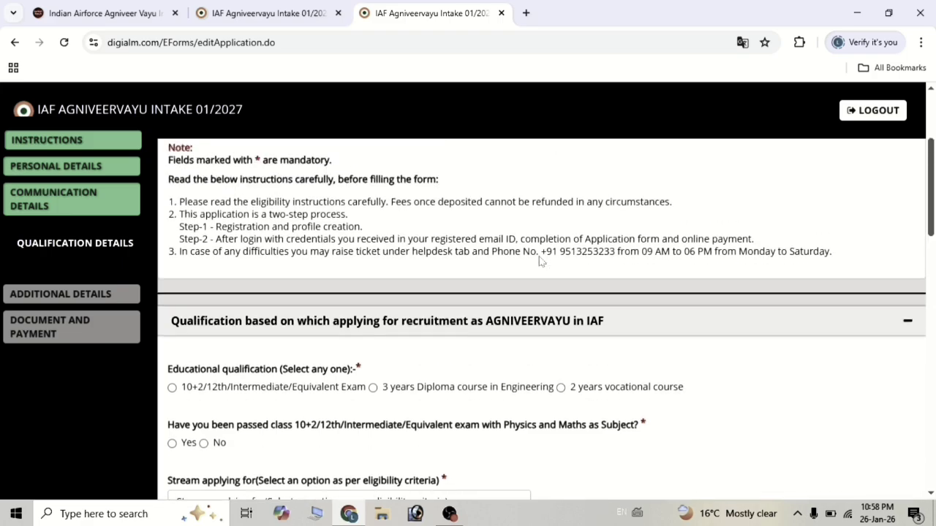
{"action": "scroll", "coordinate": [541, 262], "scroll_direction": "down", "scroll_amount": 2}
{"action": "scroll", "coordinate": [540, 262], "scroll_direction": "up", "scroll_amount": 3}
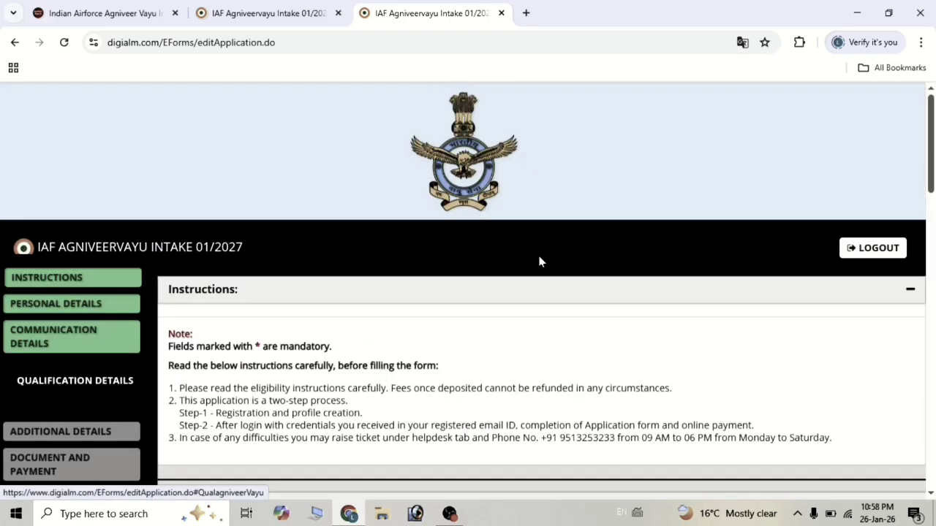
{"action": "scroll", "coordinate": [541, 262], "scroll_direction": "down", "scroll_amount": 3}
{"action": "scroll", "coordinate": [540, 261], "scroll_direction": "down", "scroll_amount": 2}
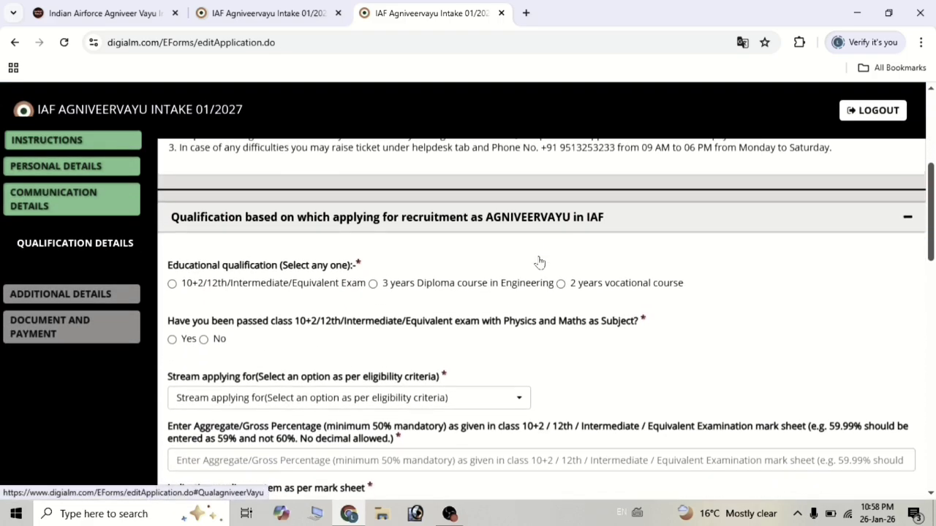
{"action": "scroll", "coordinate": [541, 261], "scroll_direction": "down", "scroll_amount": 1}
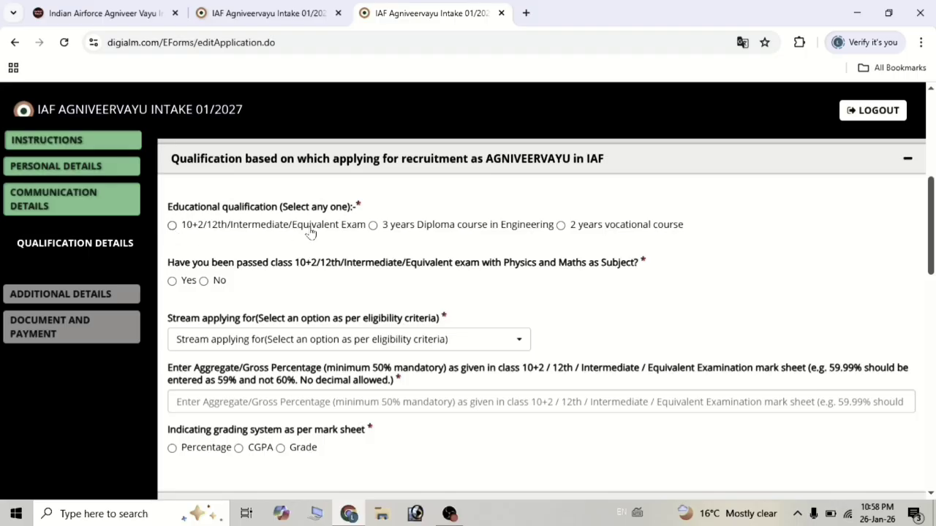
{"action": "left_click", "coordinate": [172, 226]}
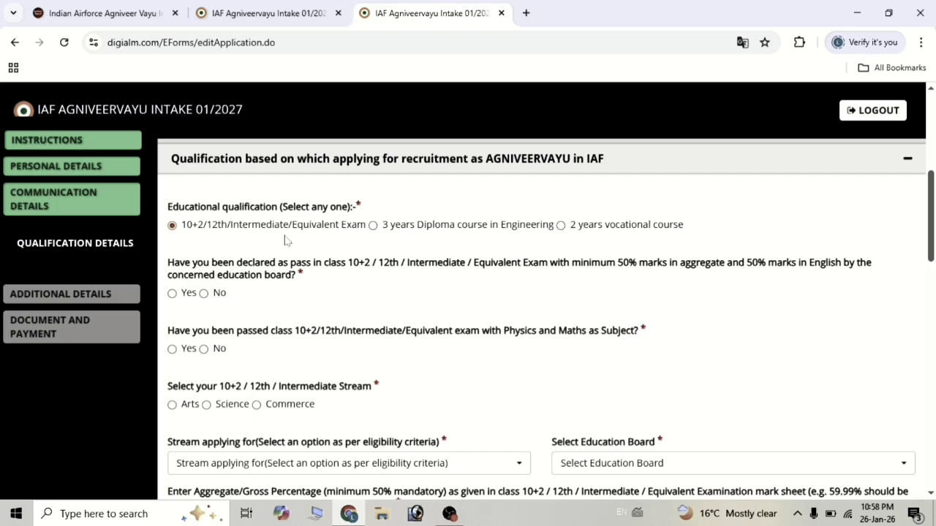
Answer Yes to passing 12th with 50% marks and No to Physics/Maths, and pick Science stream.
{"action": "scroll", "coordinate": [285, 241], "scroll_direction": "down", "scroll_amount": 1}
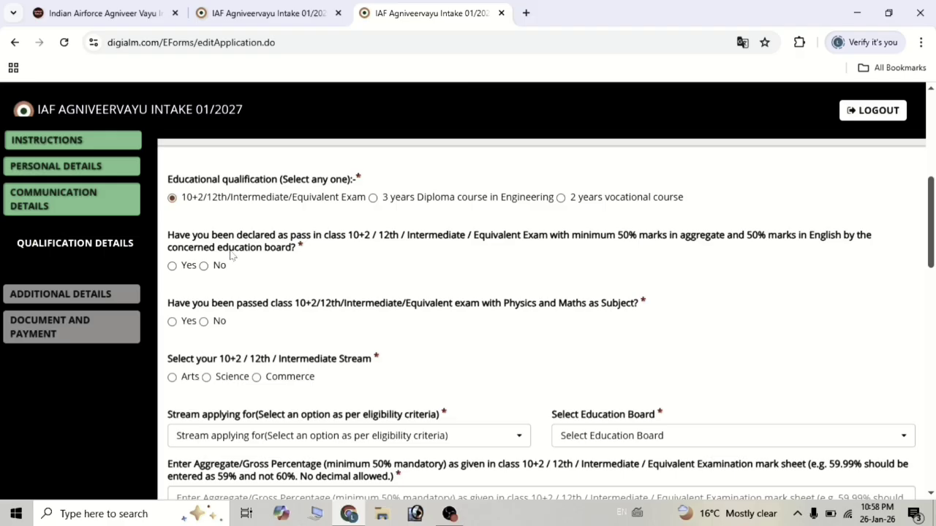
{"action": "left_click", "coordinate": [173, 267]}
{"action": "scroll", "coordinate": [173, 269], "scroll_direction": "down", "scroll_amount": 1}
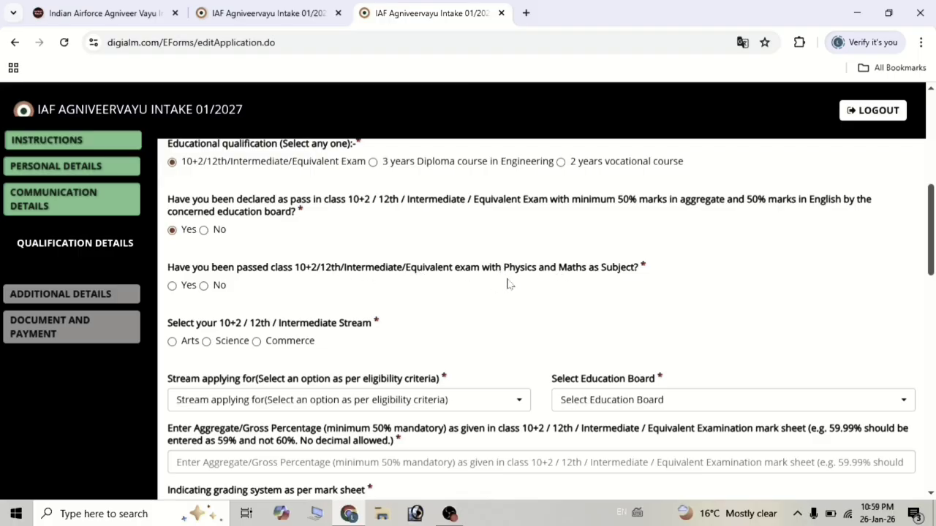
{"action": "left_click", "coordinate": [204, 286]}
{"action": "scroll", "coordinate": [209, 293], "scroll_direction": "down", "scroll_amount": 1}
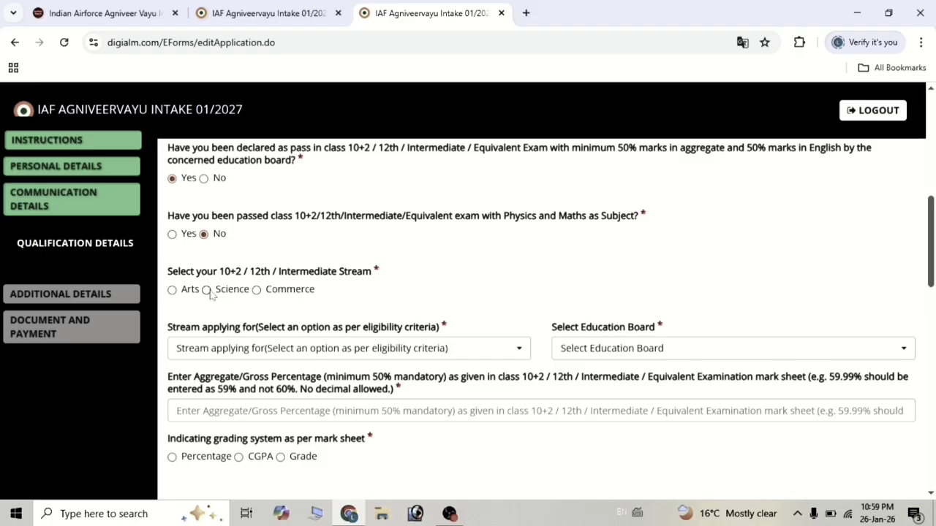
{"action": "left_click", "coordinate": [207, 290]}
{"action": "scroll", "coordinate": [210, 292], "scroll_direction": "down", "scroll_amount": 1}
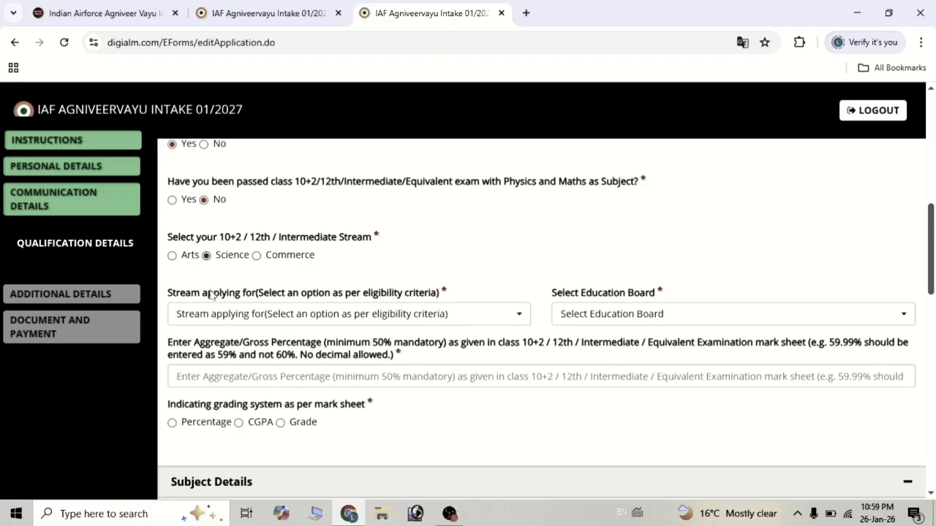
Select Other than Science Subjects as stream and the Uttar Pradesh, Prayagraj intermediate education board.
{"action": "left_click", "coordinate": [279, 315]}
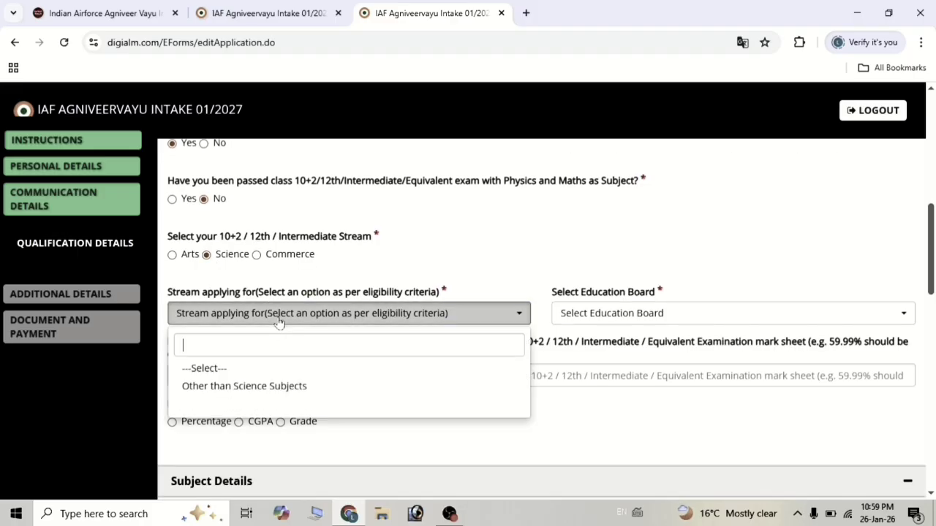
{"action": "scroll", "coordinate": [278, 323], "scroll_direction": "down", "scroll_amount": 1}
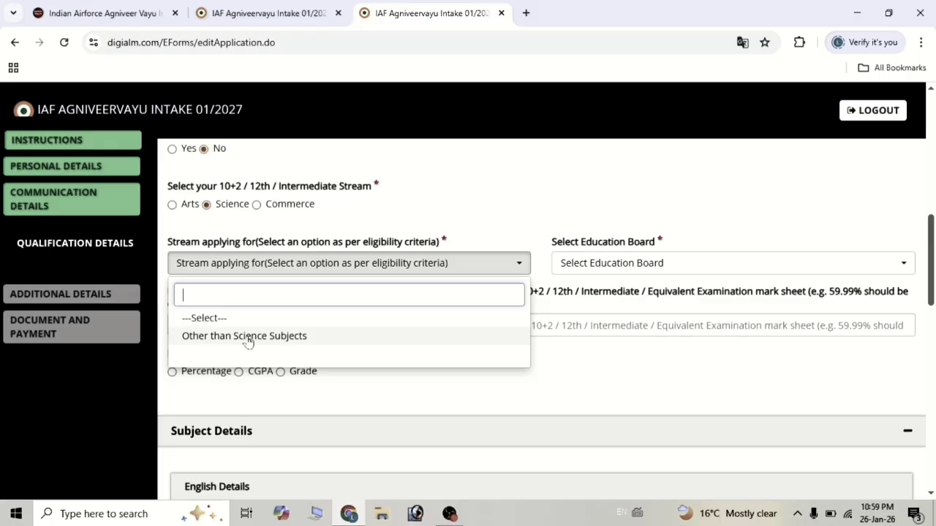
{"action": "left_click", "coordinate": [248, 339]}
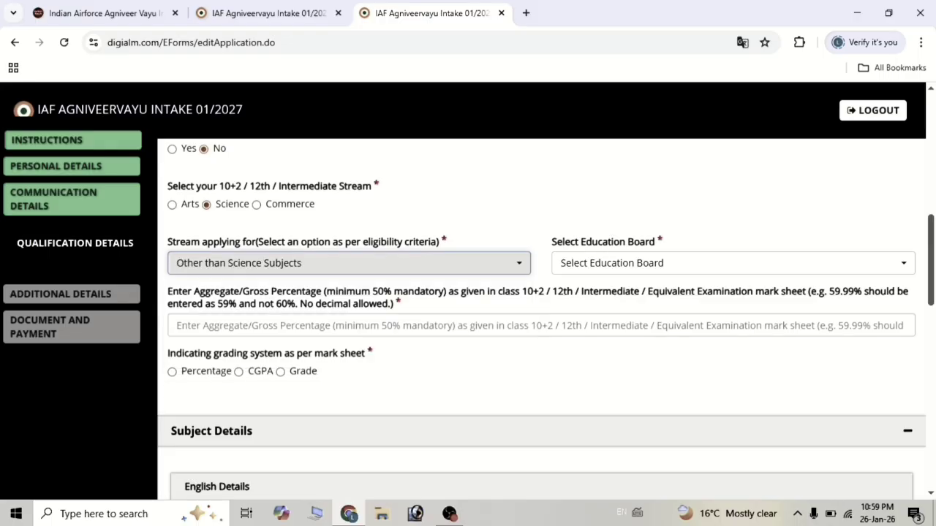
{"action": "left_click", "coordinate": [627, 268]}
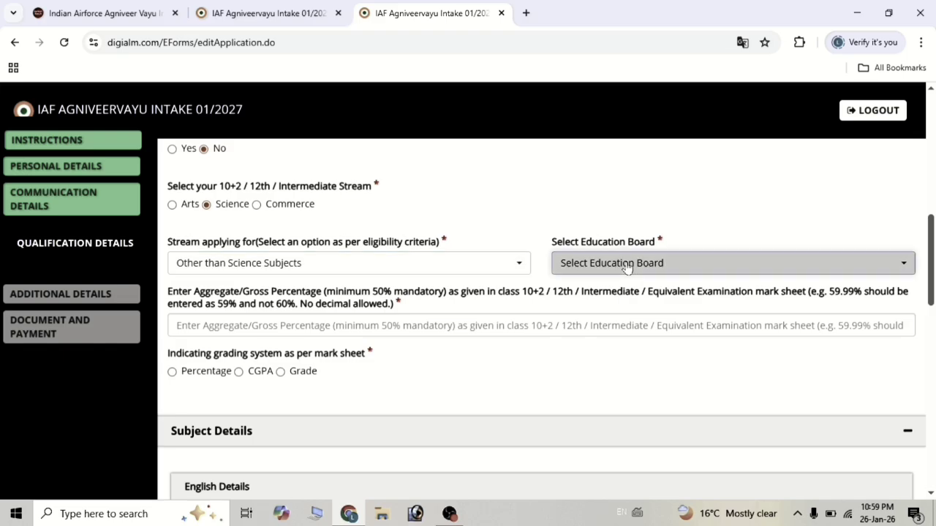
{"action": "left_click", "coordinate": [626, 264]}
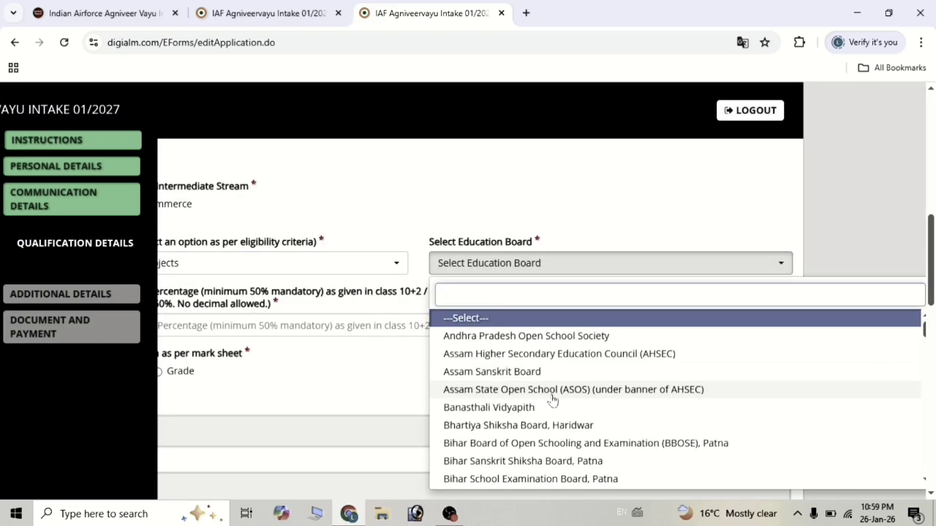
{"action": "scroll", "coordinate": [553, 399], "scroll_direction": "down", "scroll_amount": 3}
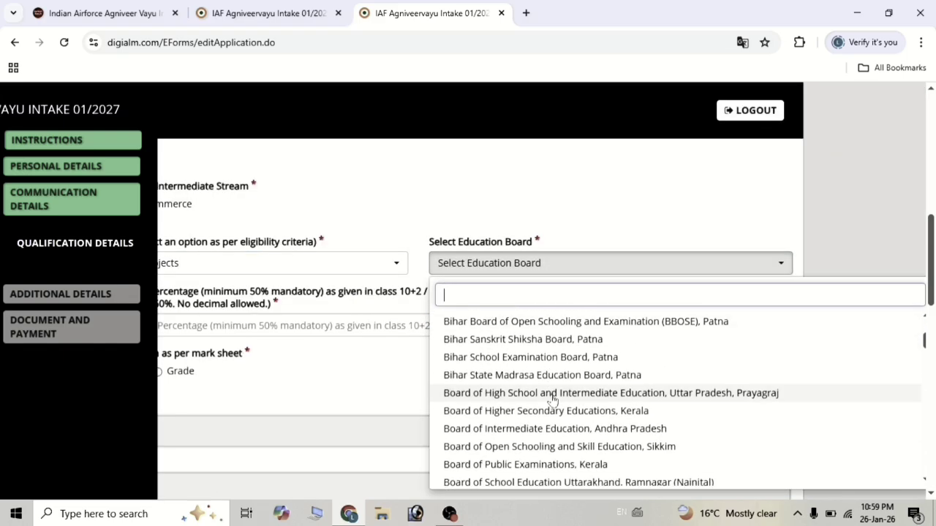
{"action": "left_click", "coordinate": [550, 398]}
{"action": "left_click", "coordinate": [549, 398]}
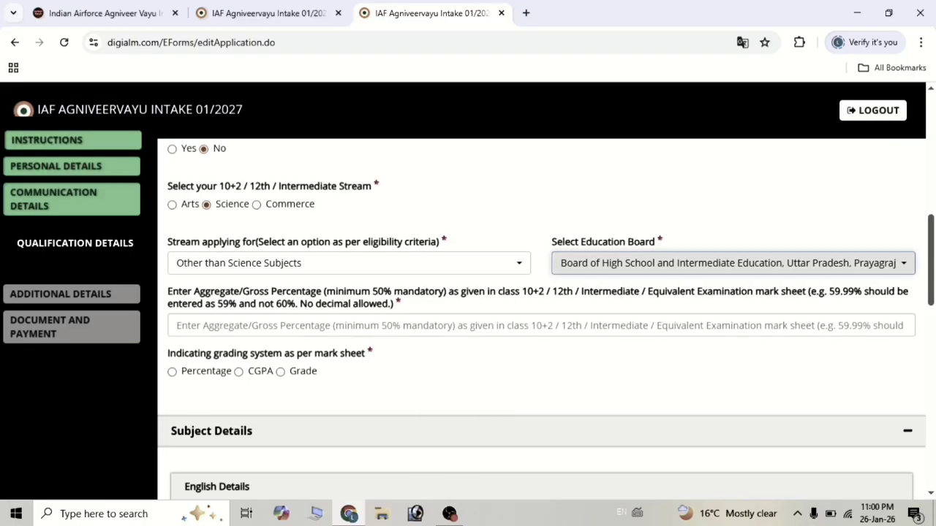
{"action": "left_click", "coordinate": [540, 326]}
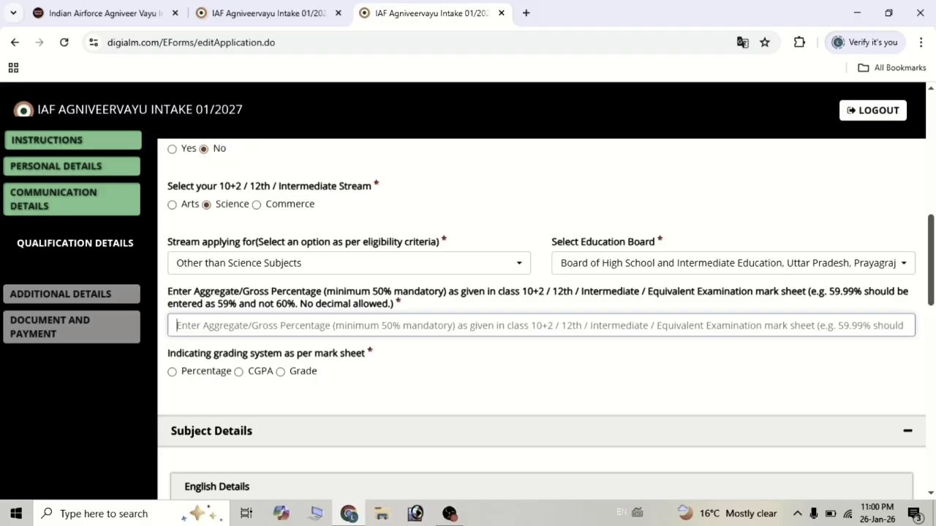
Enter 61 as the aggregate percentage, correcting the earlier entries of 60 and 59.
{"action": "type", "text": "60"}
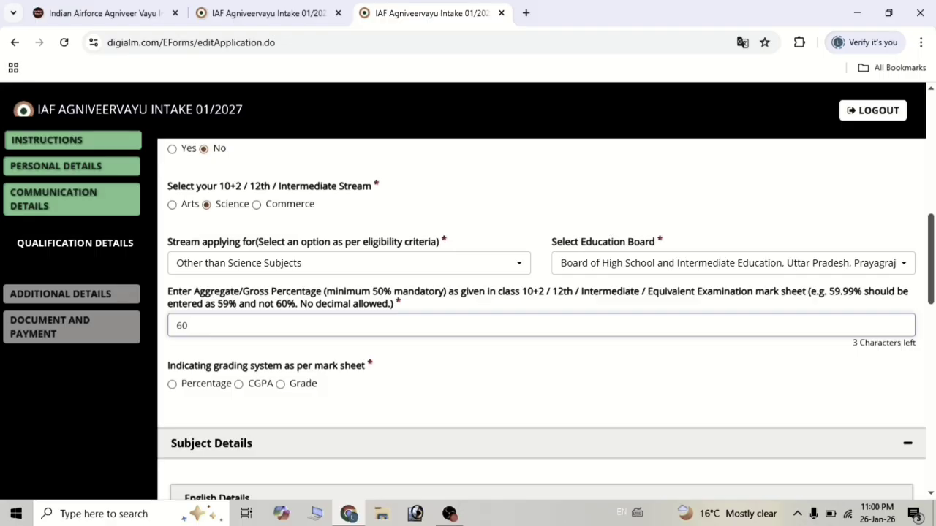
{"action": "key", "text": "BackSpace"}
{"action": "key", "text": "BackSpace"}
{"action": "type", "text": "595"}
{"action": "key", "text": "BackSpace"}
{"action": "type", "text": "5"}
{"action": "key", "text": "BackSpace"}
{"action": "key", "text": "BackSpace"}
{"action": "key", "text": "BackSpace"}
{"action": "type", "text": "619"}
{"action": "key", "text": "BackSpace"}
{"action": "scroll", "coordinate": [208, 329], "scroll_direction": "down", "scroll_amount": 1}
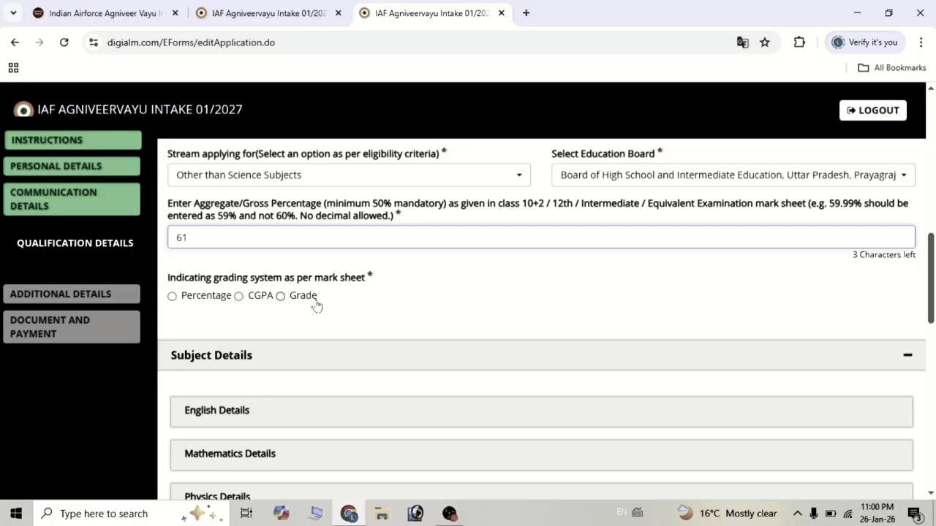
{"action": "scroll", "coordinate": [315, 306], "scroll_direction": "down", "scroll_amount": 1}
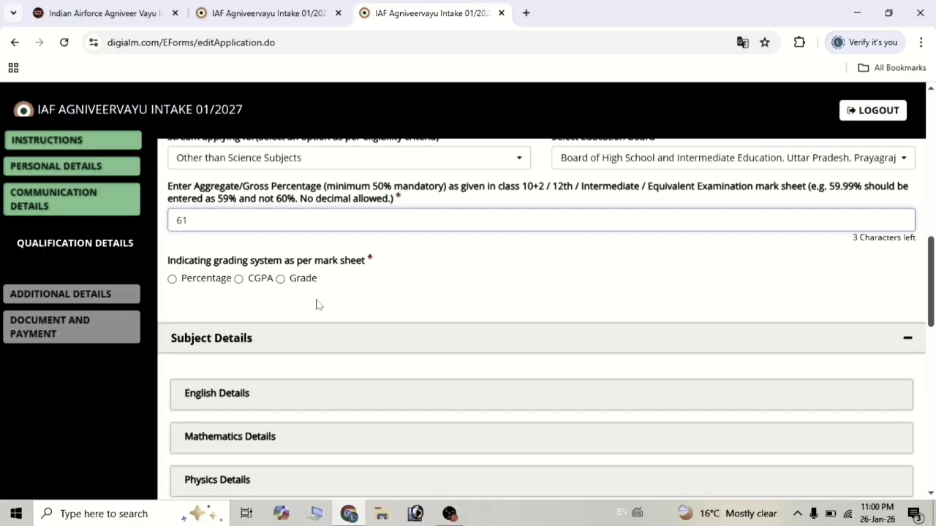
{"action": "left_click", "coordinate": [173, 279]}
{"action": "scroll", "coordinate": [299, 299], "scroll_direction": "down", "scroll_amount": 5}
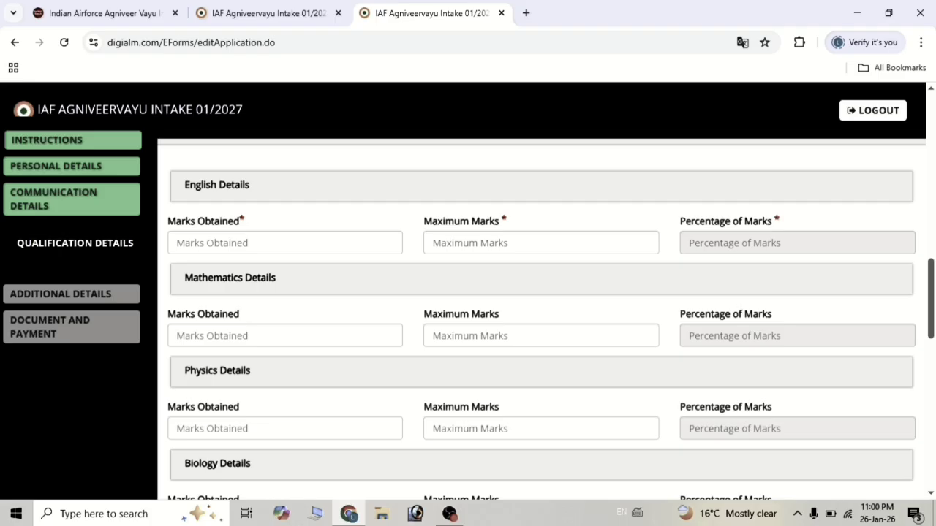
{"action": "left_click", "coordinate": [264, 243]}
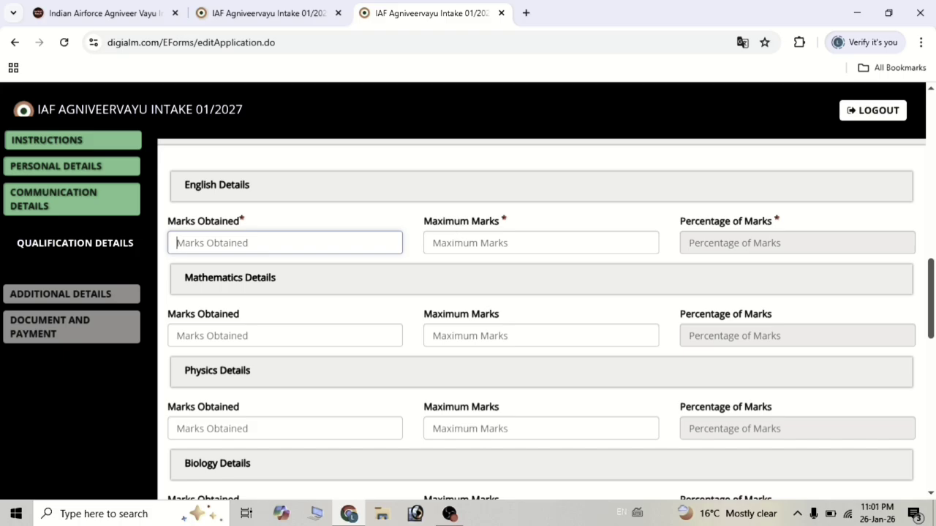
{"action": "left_click", "coordinate": [472, 243]}
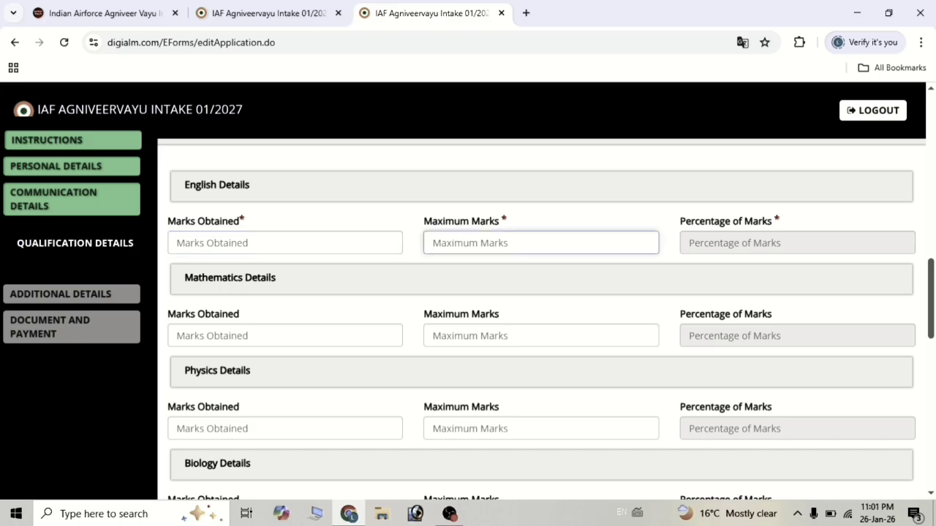
{"action": "left_click", "coordinate": [225, 244]}
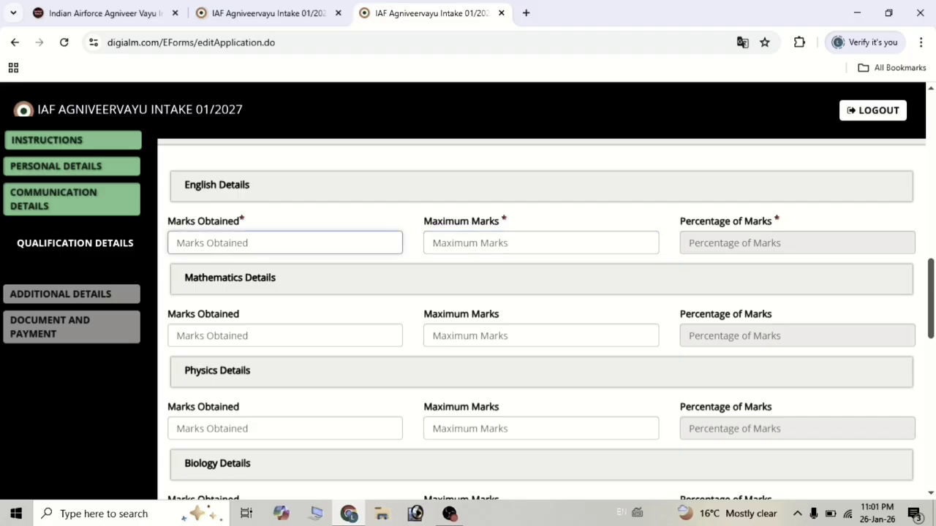
{"action": "left_click", "coordinate": [472, 242]}
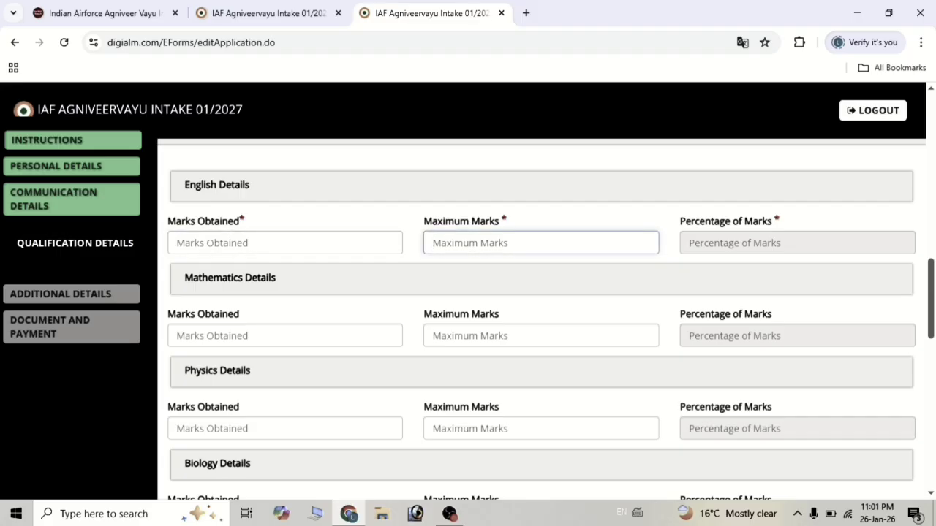
{"action": "left_click", "coordinate": [460, 230]}
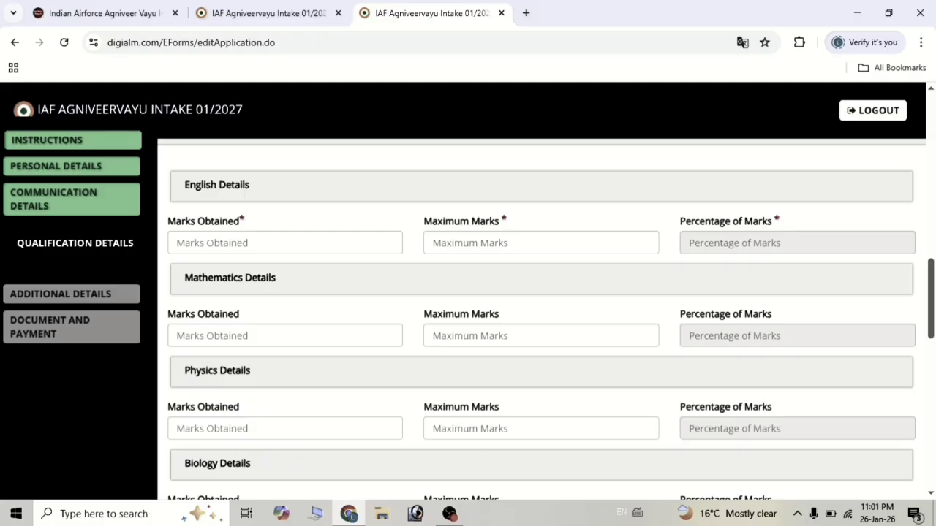
{"action": "left_click", "coordinate": [307, 243]}
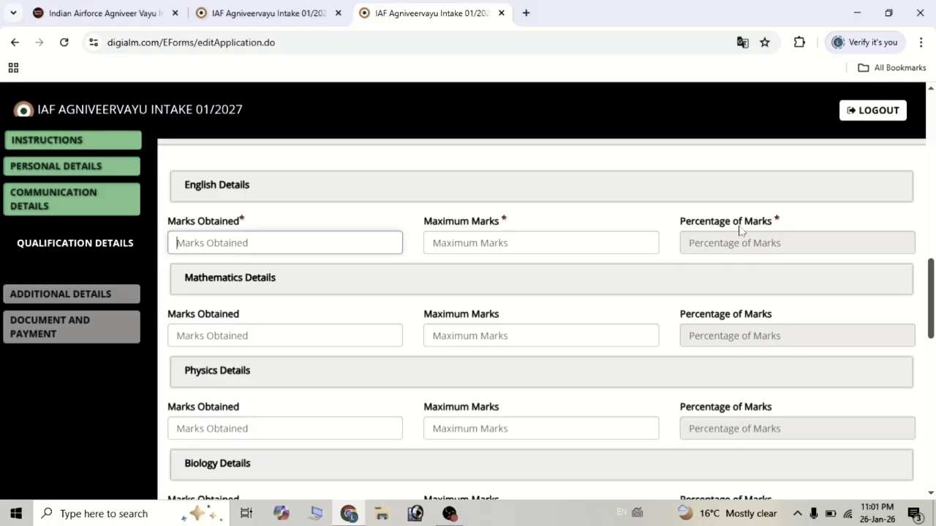
{"action": "scroll", "coordinate": [620, 265], "scroll_direction": "down", "scroll_amount": 1}
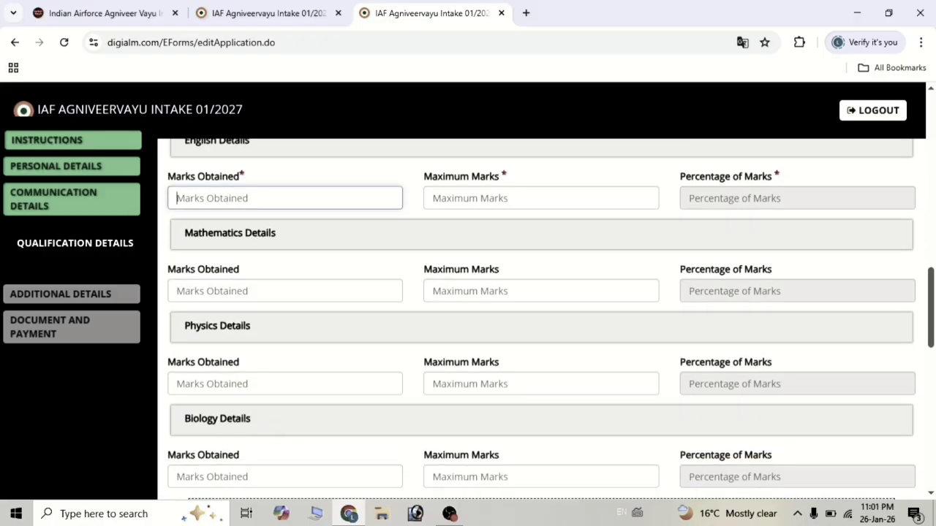
{"action": "left_click", "coordinate": [285, 291]}
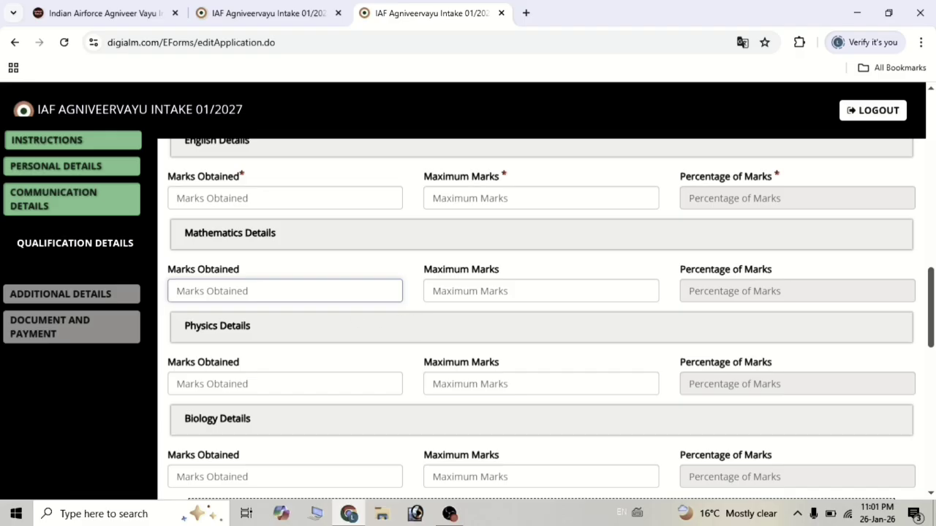
{"action": "left_click", "coordinate": [432, 291]}
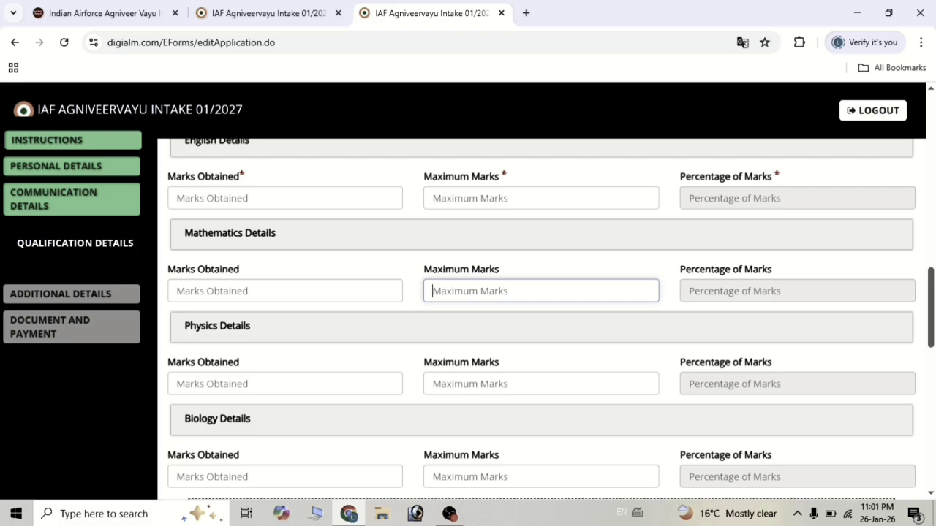
{"action": "left_click", "coordinate": [177, 291]}
{"action": "scroll", "coordinate": [236, 305], "scroll_direction": "down", "scroll_amount": 1}
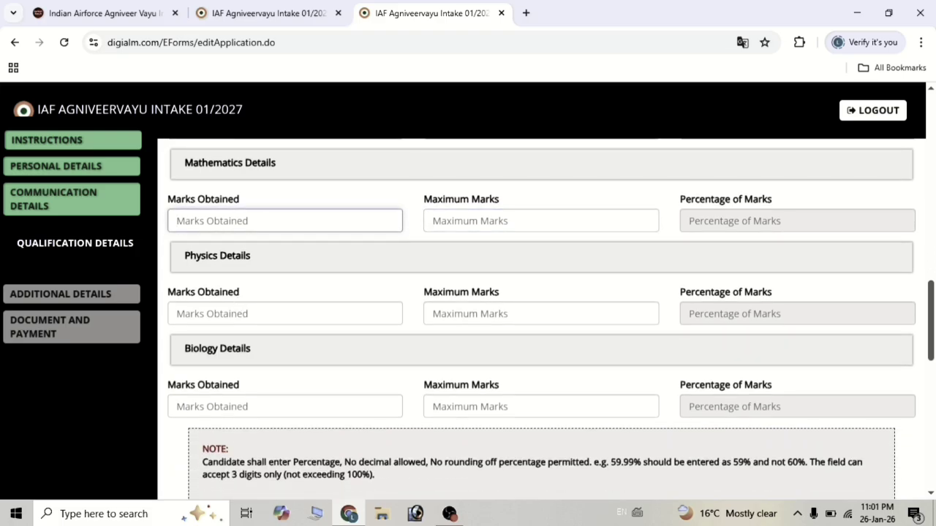
{"action": "left_click", "coordinate": [177, 314]}
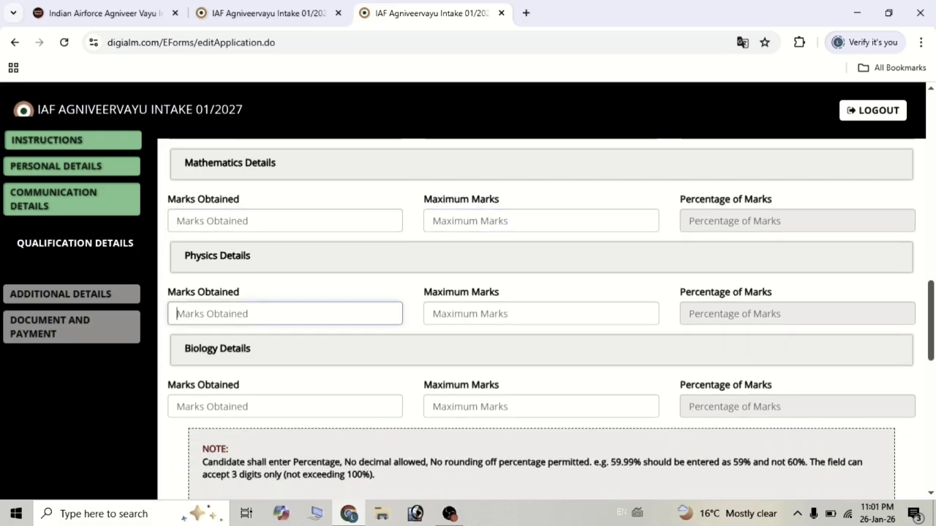
{"action": "left_click", "coordinate": [499, 308]}
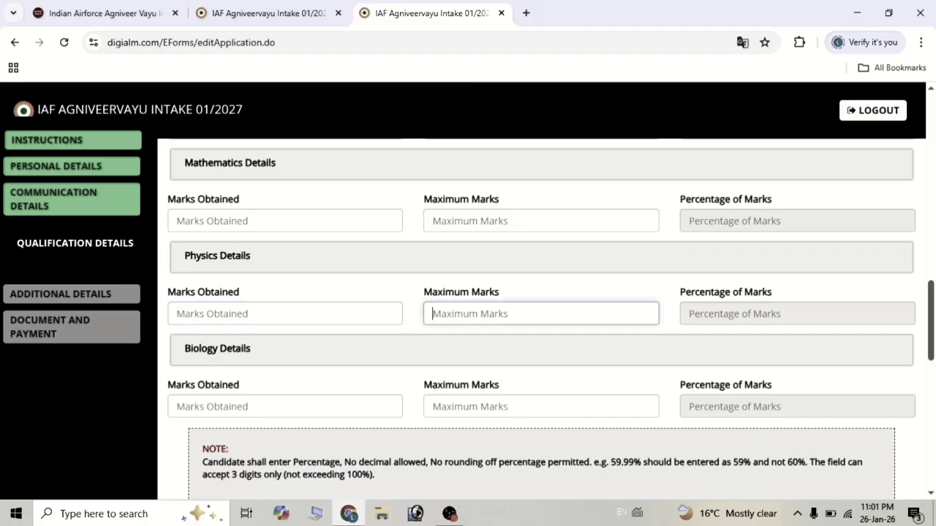
{"action": "left_click", "coordinate": [373, 307]}
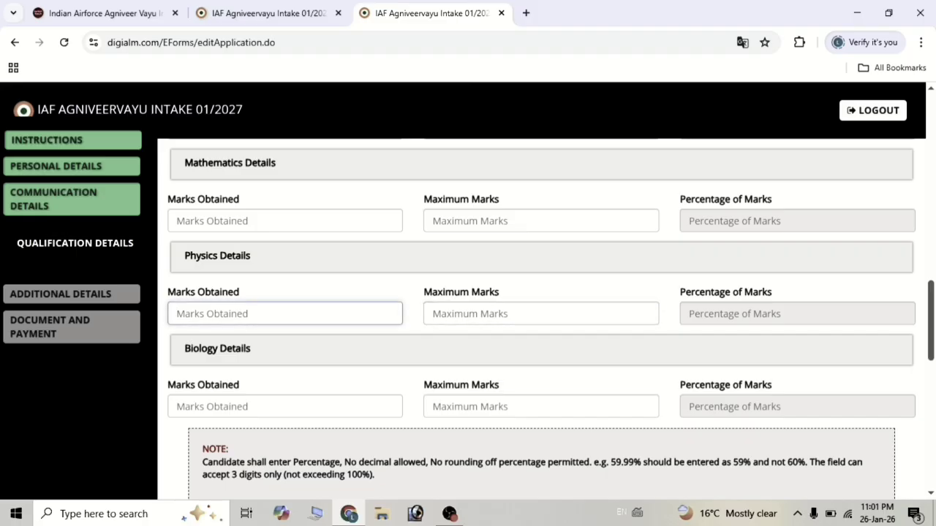
{"action": "scroll", "coordinate": [294, 307], "scroll_direction": "down", "scroll_amount": 1}
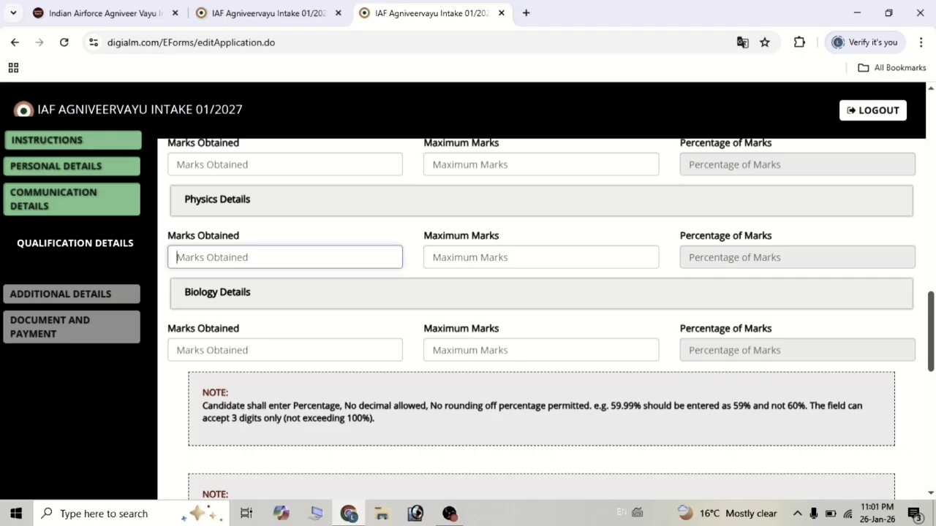
{"action": "left_click", "coordinate": [285, 351]}
{"action": "left_click", "coordinate": [541, 350]}
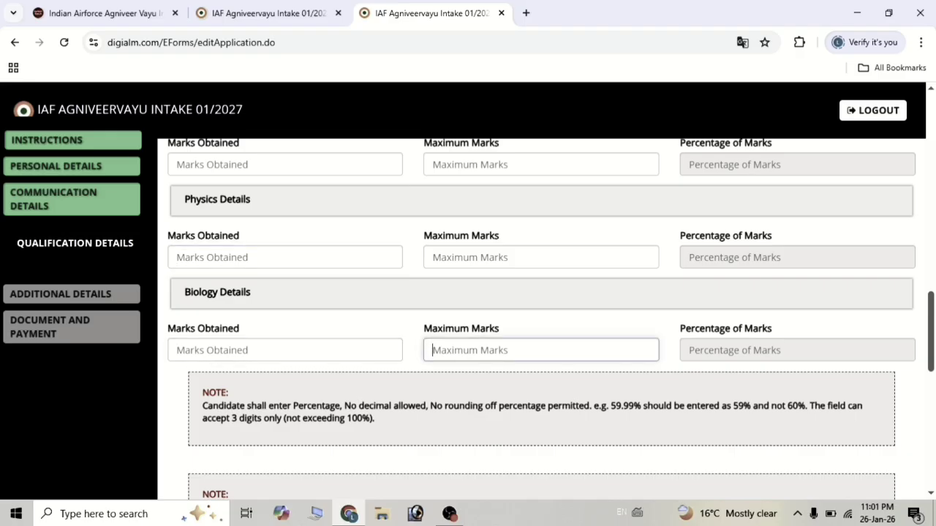
{"action": "scroll", "coordinate": [456, 356], "scroll_direction": "down", "scroll_amount": 1}
Answer No to the additional mark sheet question.
{"action": "scroll", "coordinate": [455, 355], "scroll_direction": "down", "scroll_amount": 2}
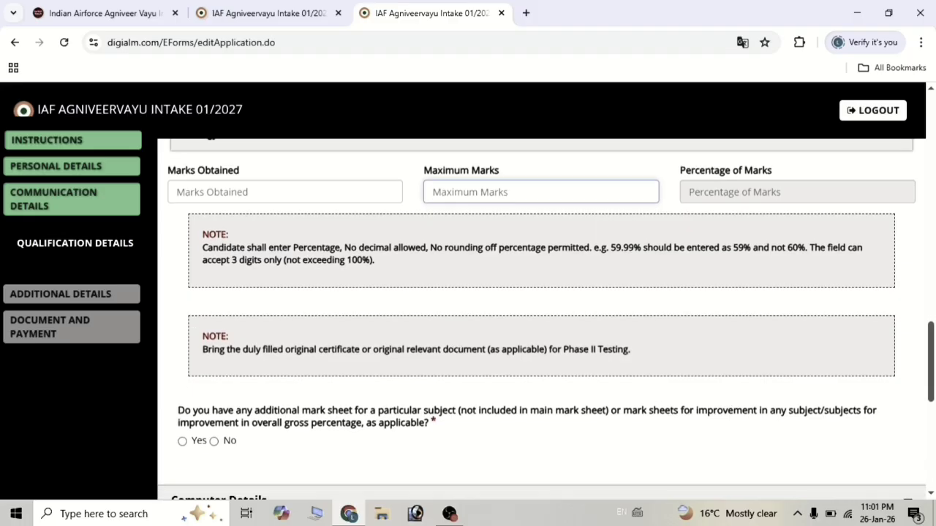
{"action": "scroll", "coordinate": [455, 356], "scroll_direction": "down", "scroll_amount": 2}
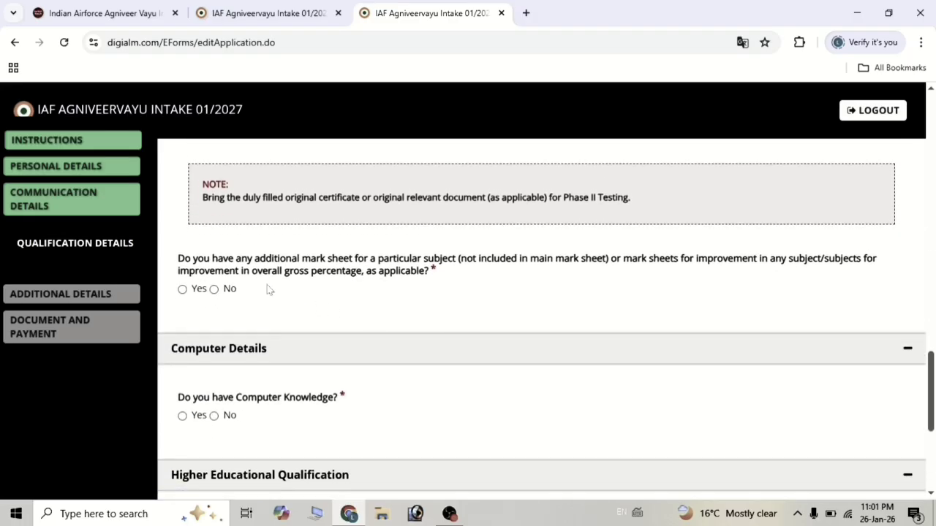
{"action": "scroll", "coordinate": [268, 289], "scroll_direction": "down", "scroll_amount": 1}
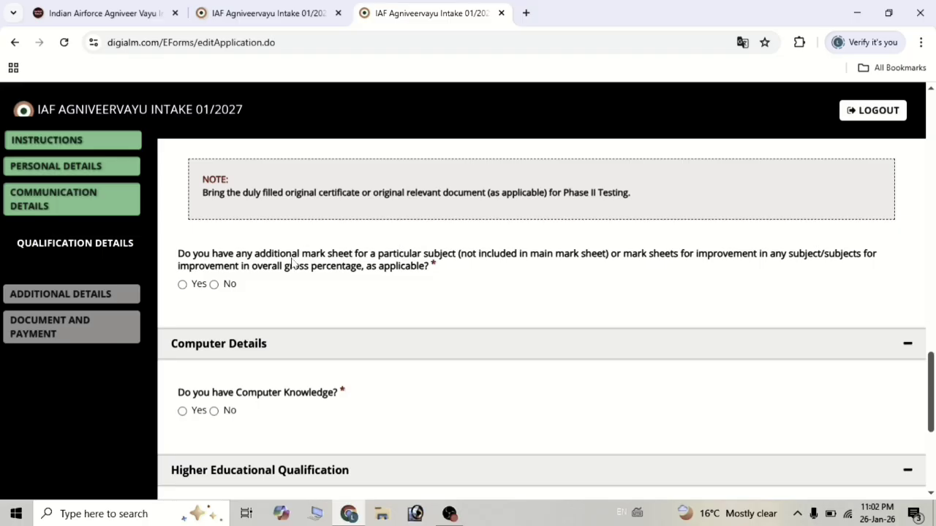
{"action": "left_click", "coordinate": [183, 285]}
{"action": "left_click", "coordinate": [215, 286]}
Answer No to the computer knowledge question after briefly viewing the knowledge type choices.
{"action": "scroll", "coordinate": [217, 294], "scroll_direction": "down", "scroll_amount": 1}
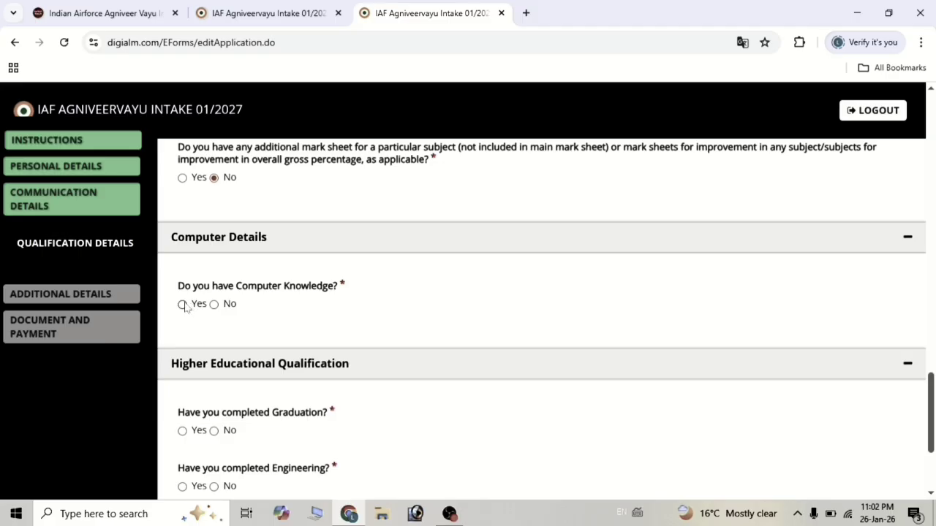
{"action": "left_click", "coordinate": [183, 304]}
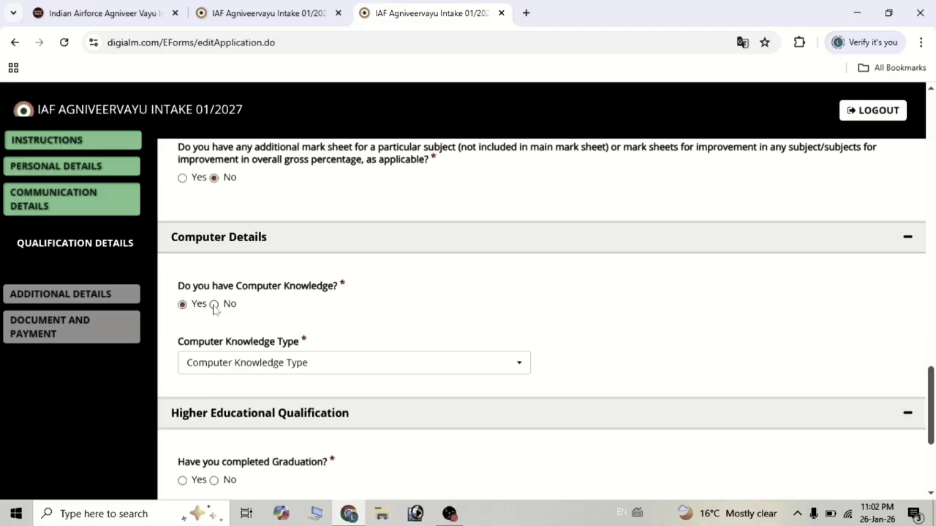
{"action": "left_click", "coordinate": [247, 363]}
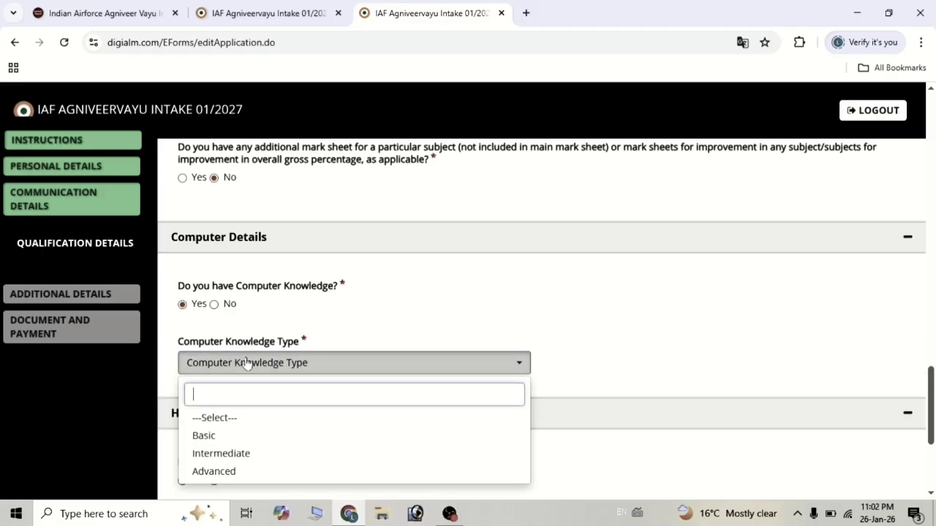
{"action": "scroll", "coordinate": [247, 363], "scroll_direction": "down", "scroll_amount": 1}
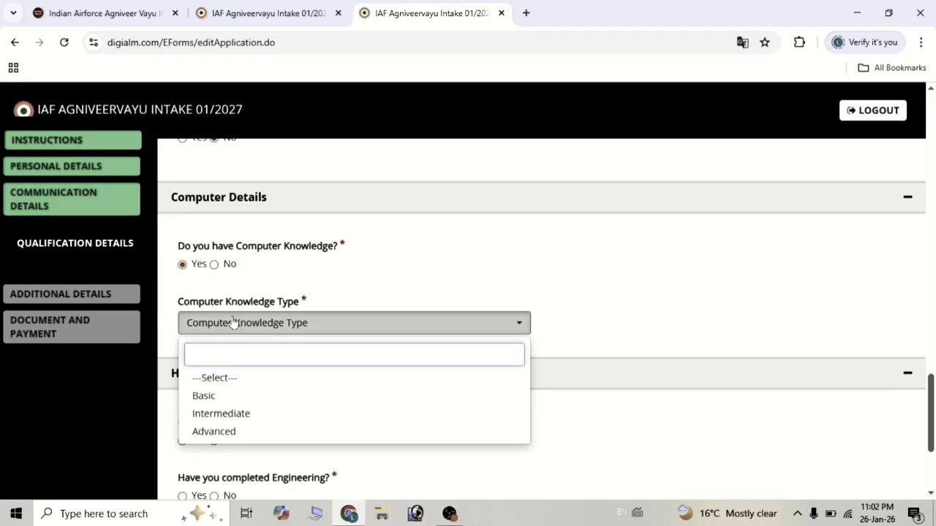
{"action": "left_click", "coordinate": [265, 286]}
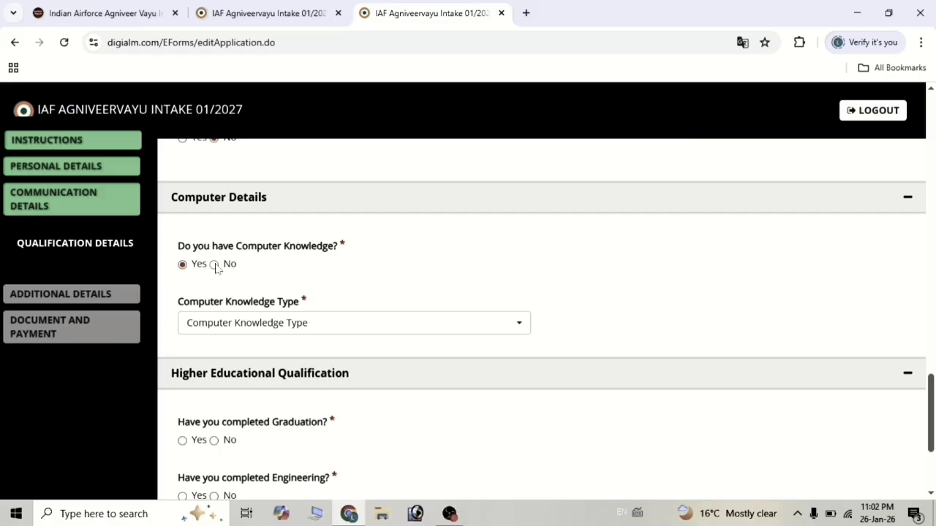
{"action": "left_click", "coordinate": [213, 265]}
{"action": "scroll", "coordinate": [291, 283], "scroll_direction": "down", "scroll_amount": 1}
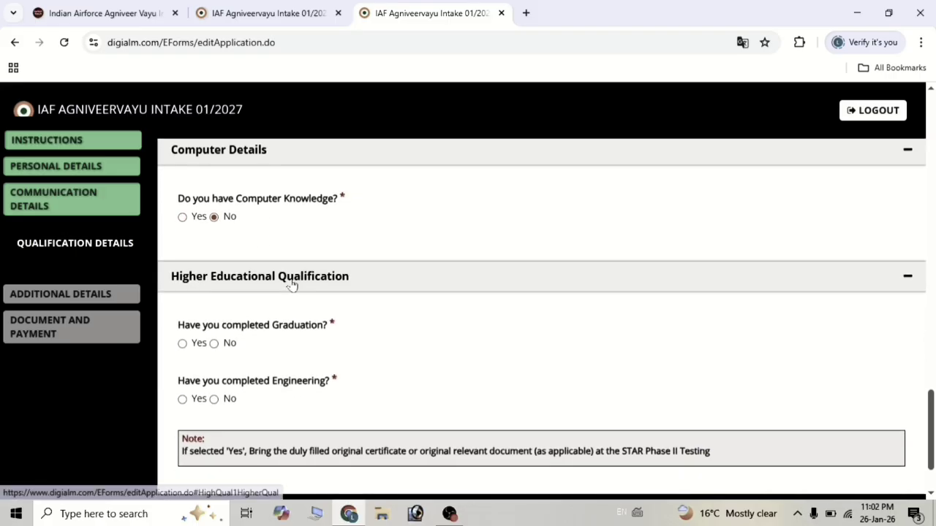
{"action": "scroll", "coordinate": [291, 284], "scroll_direction": "down", "scroll_amount": 1}
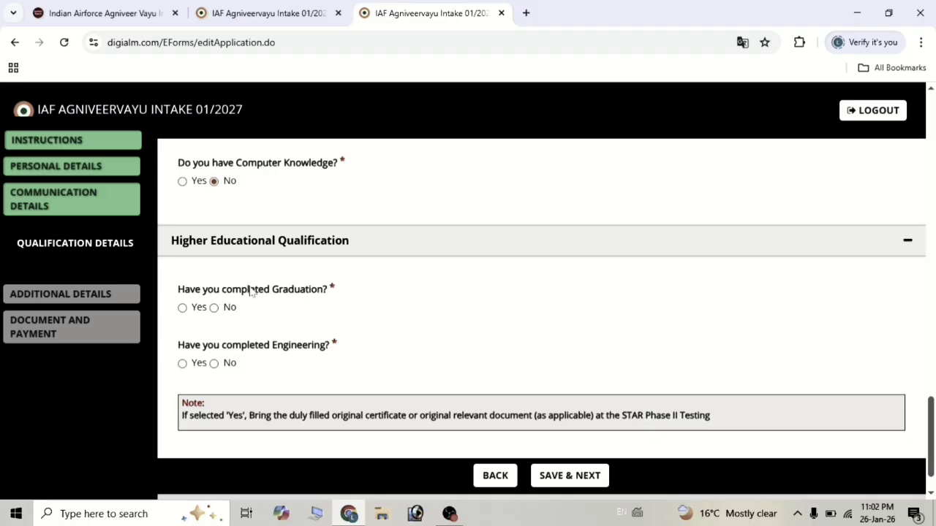
Answer No to completed Graduation, completed Engineering, pursuing Graduation and pursuing Engineering.
{"action": "left_click", "coordinate": [182, 308]}
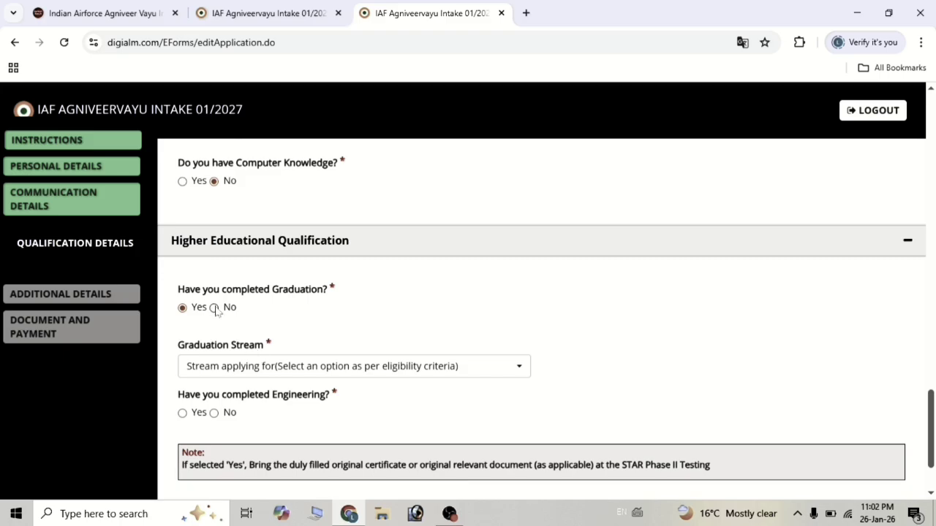
{"action": "left_click", "coordinate": [214, 308]}
{"action": "scroll", "coordinate": [213, 294], "scroll_direction": "down", "scroll_amount": 1}
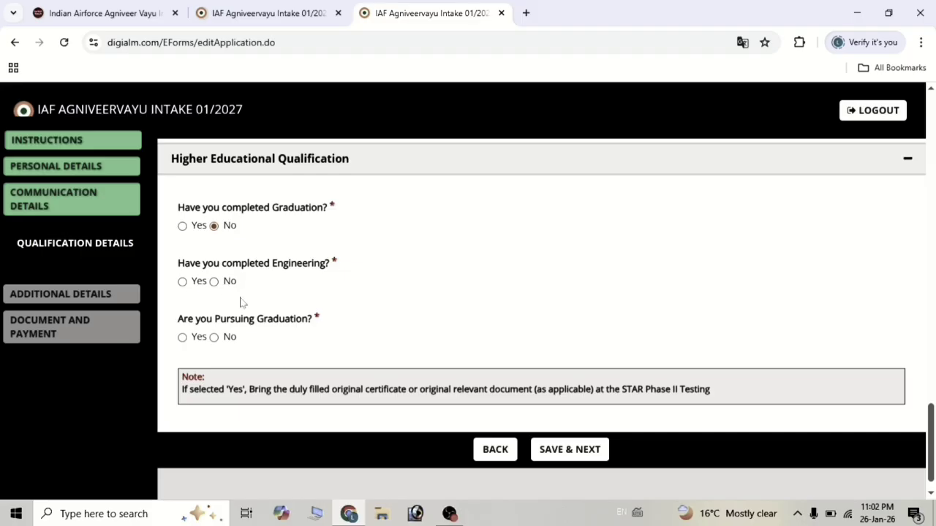
{"action": "scroll", "coordinate": [241, 301], "scroll_direction": "down", "scroll_amount": 1}
{"action": "left_click", "coordinate": [223, 274]}
{"action": "scroll", "coordinate": [225, 282], "scroll_direction": "down", "scroll_amount": 1}
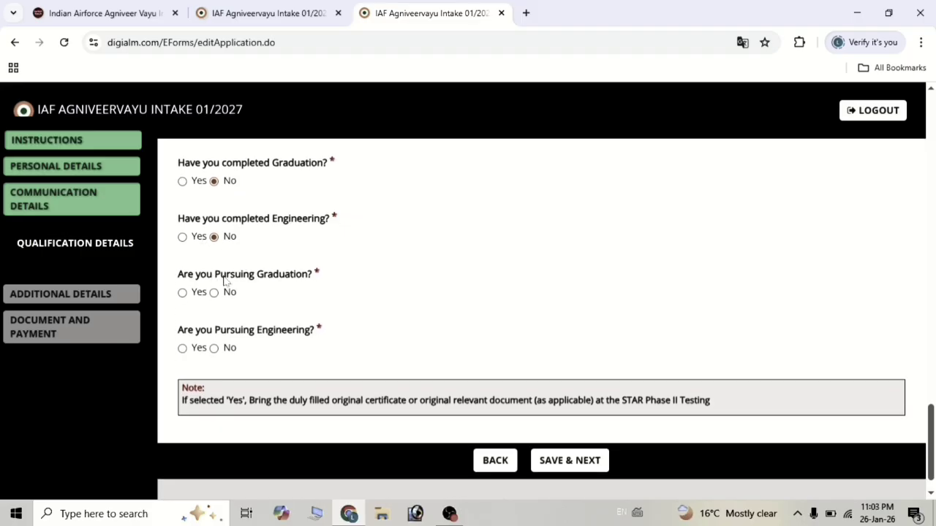
{"action": "left_click", "coordinate": [183, 293]}
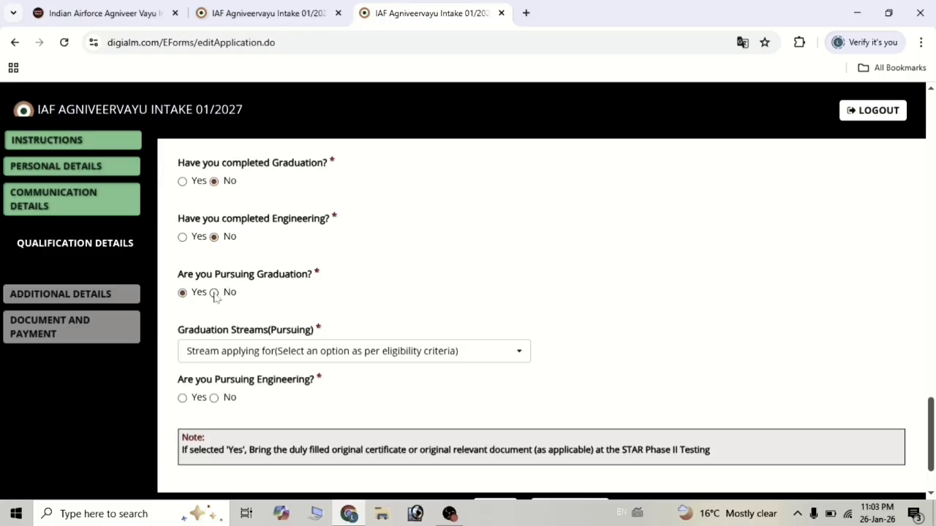
{"action": "left_click", "coordinate": [213, 293]}
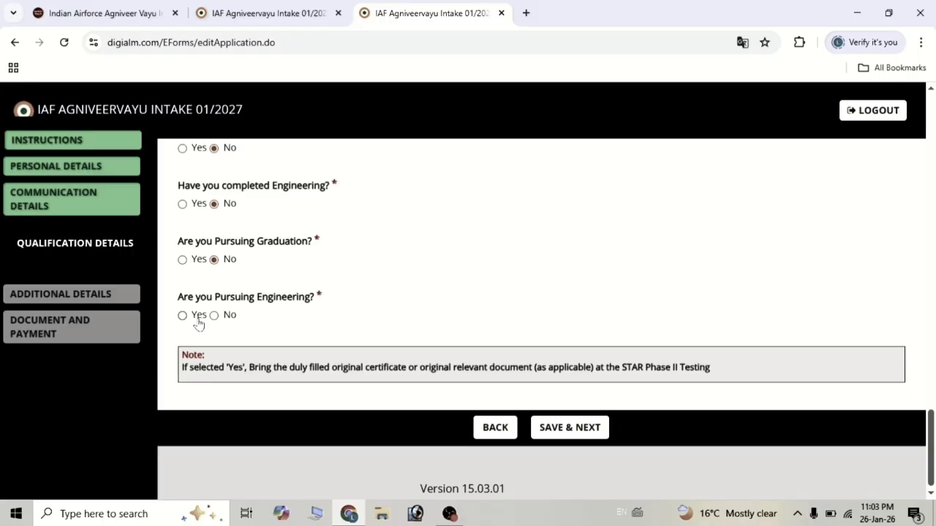
{"action": "left_click", "coordinate": [212, 316]}
{"action": "scroll", "coordinate": [351, 322], "scroll_direction": "down", "scroll_amount": 1}
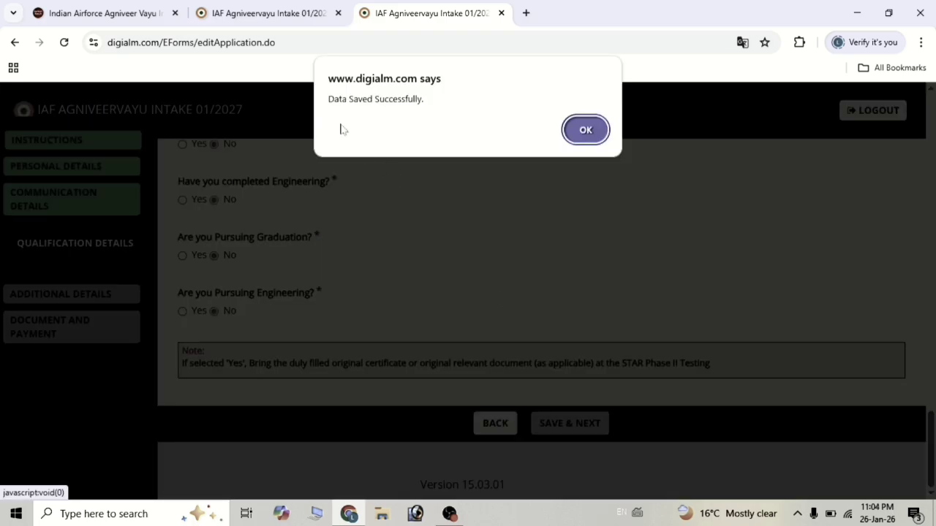
Acknowledge the data-saved alert and move to the Physical Characteristics permanent-mark field.
{"action": "left_click", "coordinate": [585, 130]}
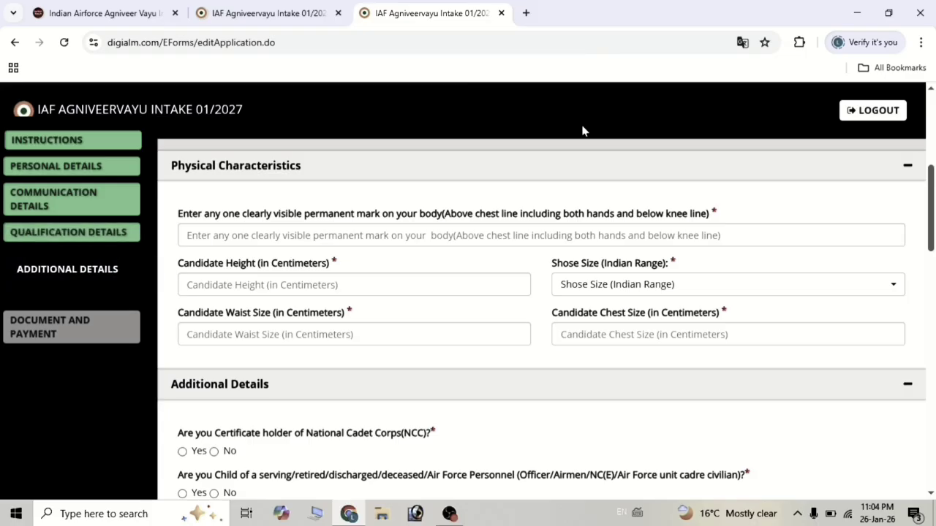
{"action": "scroll", "coordinate": [582, 129], "scroll_direction": "up", "scroll_amount": 2}
{"action": "scroll", "coordinate": [443, 235], "scroll_direction": "up", "scroll_amount": 3}
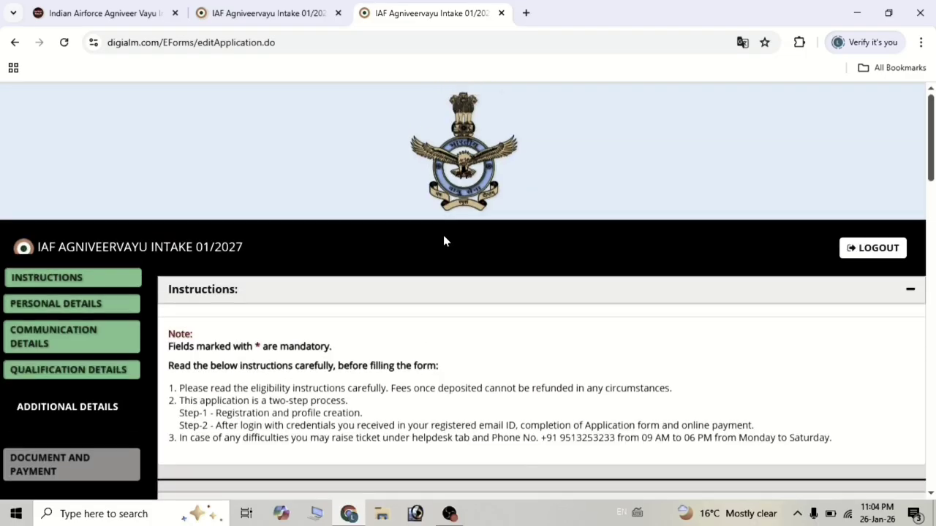
{"action": "scroll", "coordinate": [443, 235], "scroll_direction": "down", "scroll_amount": 3}
{"action": "scroll", "coordinate": [443, 242], "scroll_direction": "down", "scroll_amount": 2}
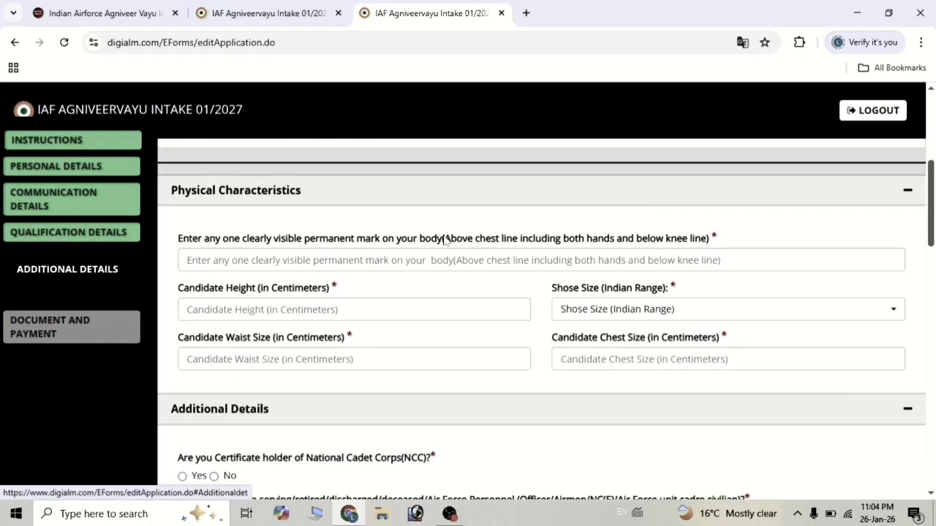
{"action": "left_click", "coordinate": [443, 259]}
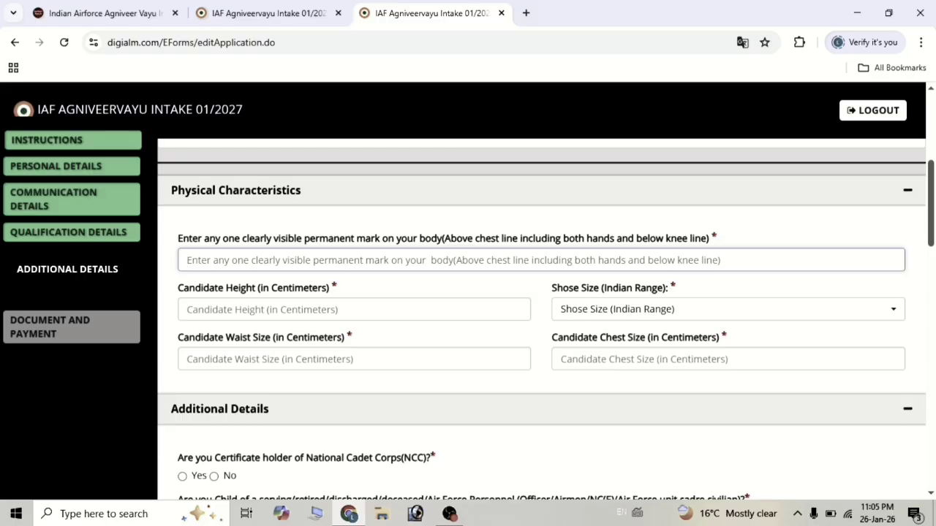
{"action": "scroll", "coordinate": [545, 321], "scroll_direction": "down", "scroll_amount": 1}
{"action": "left_click", "coordinate": [353, 277]}
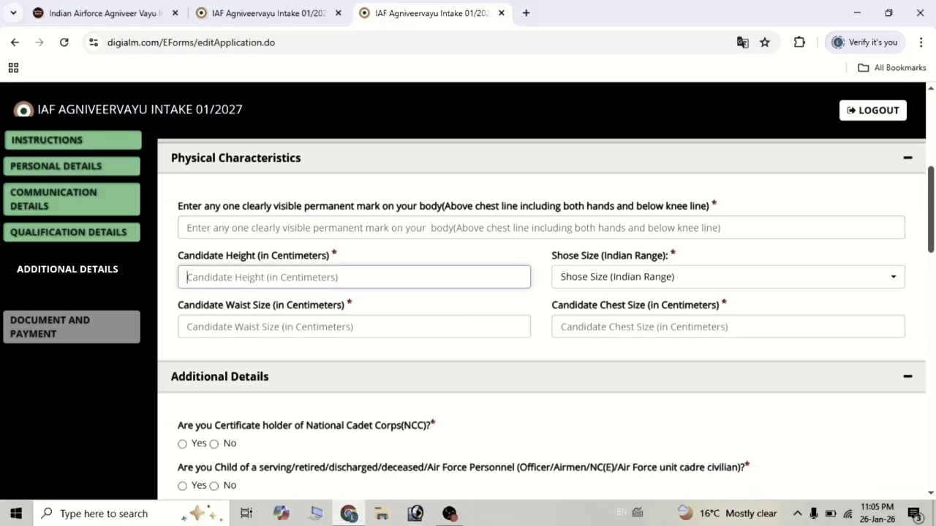
{"action": "left_click", "coordinate": [616, 280]}
{"action": "left_click", "coordinate": [616, 280]}
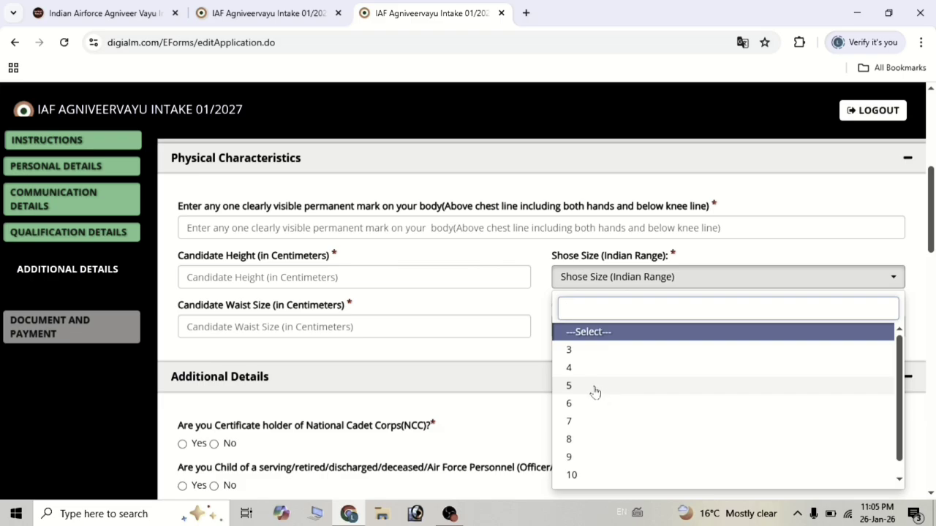
{"action": "left_click", "coordinate": [516, 360]}
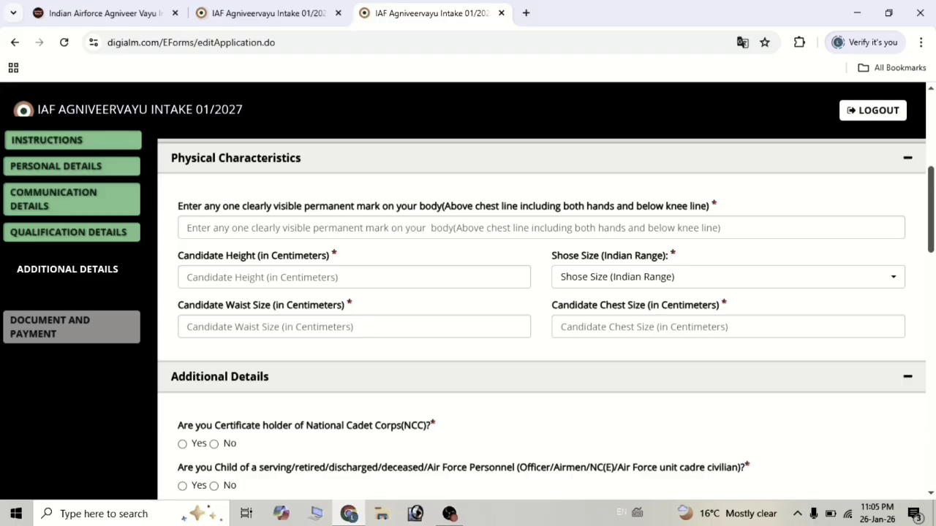
{"action": "left_click", "coordinate": [354, 327]}
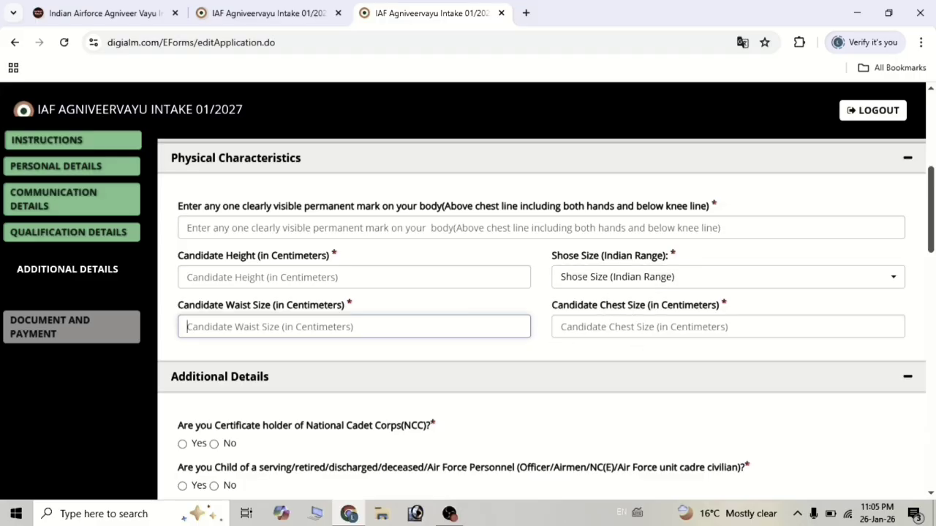
{"action": "left_click", "coordinate": [727, 327]}
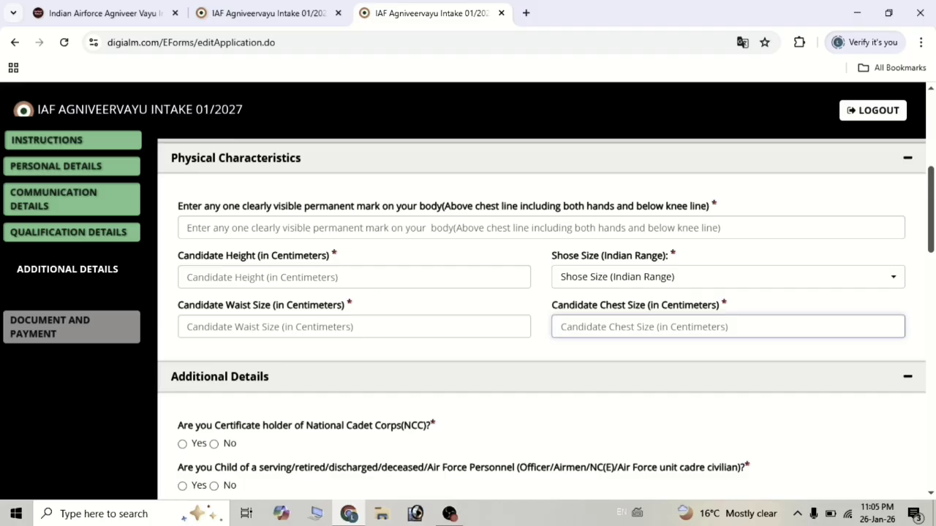
{"action": "scroll", "coordinate": [428, 280], "scroll_direction": "down", "scroll_amount": 1}
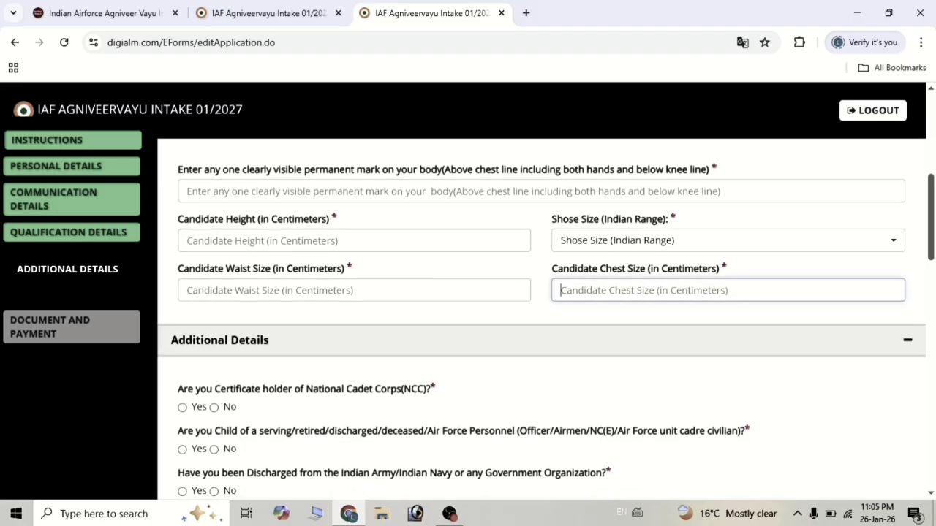
{"action": "left_click", "coordinate": [354, 241]}
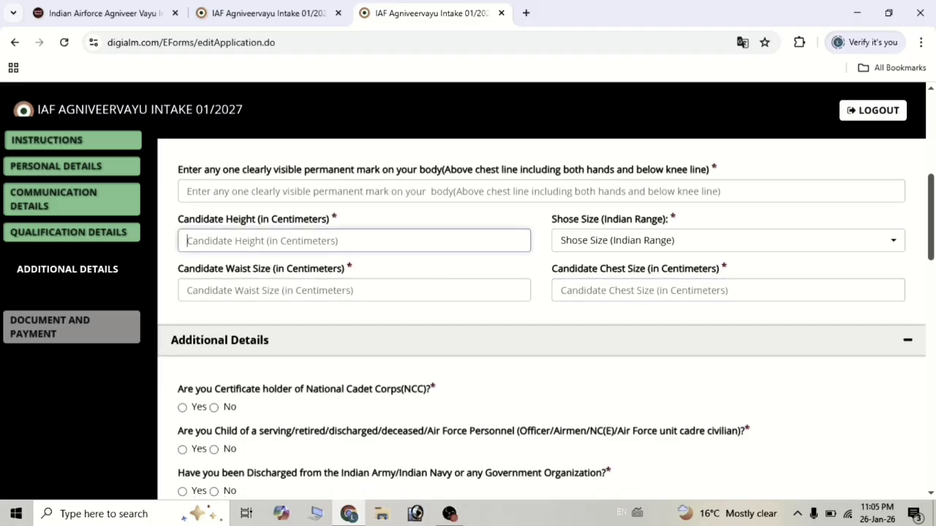
{"action": "left_click", "coordinate": [611, 244]}
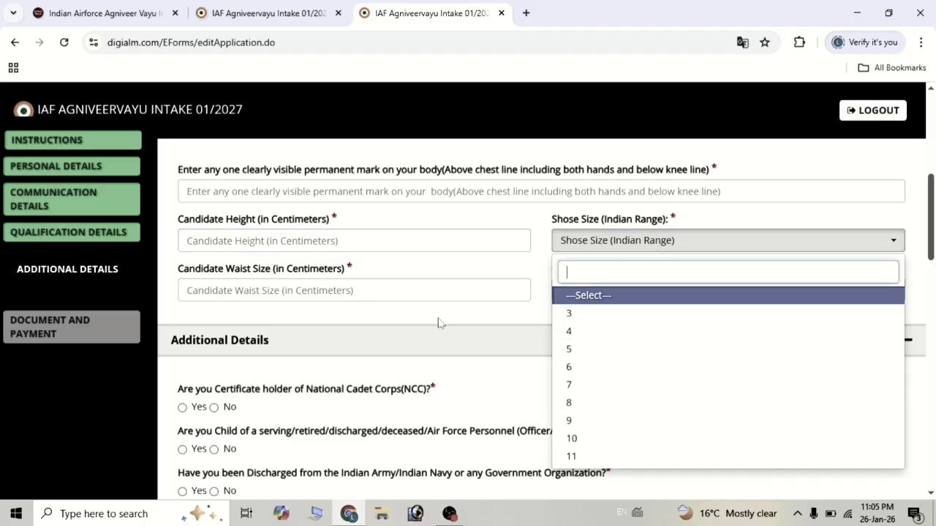
{"action": "left_click", "coordinate": [354, 291]}
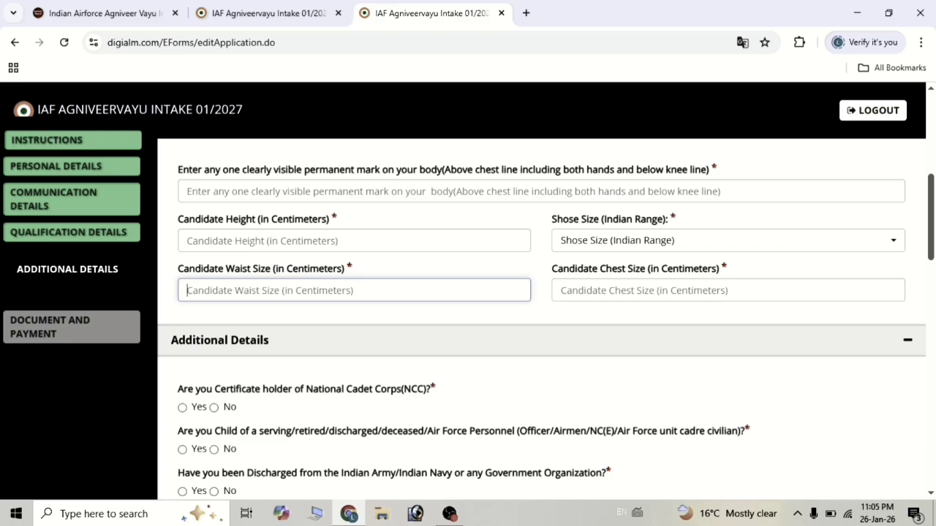
{"action": "left_click", "coordinate": [728, 291]}
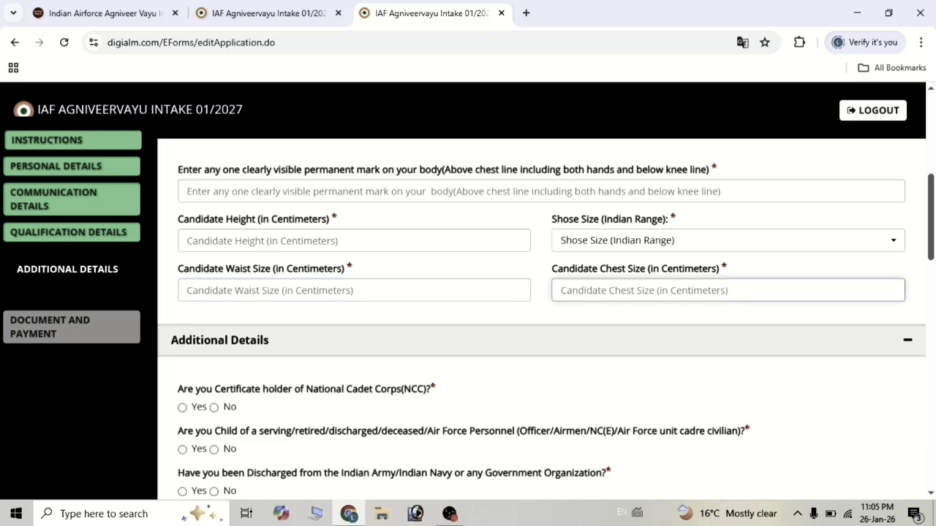
{"action": "scroll", "coordinate": [522, 313], "scroll_direction": "down", "scroll_amount": 1}
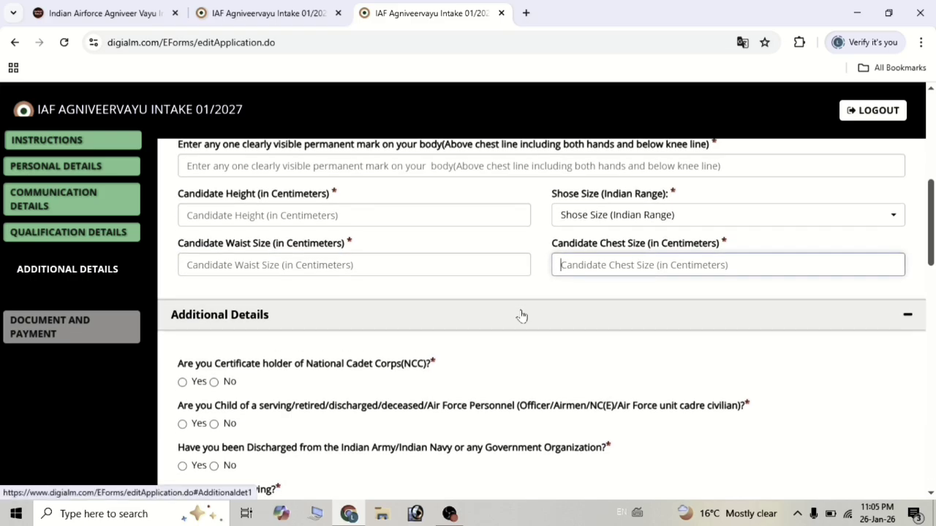
{"action": "scroll", "coordinate": [522, 314], "scroll_direction": "down", "scroll_amount": 1}
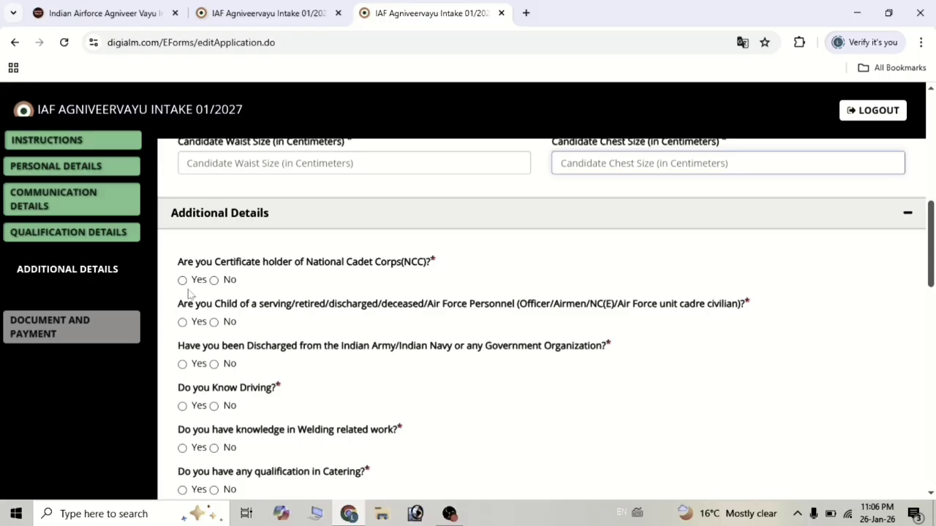
Answer No to the NCC certificate, Air Force child and discharged-from-service questions.
{"action": "left_click", "coordinate": [182, 282]}
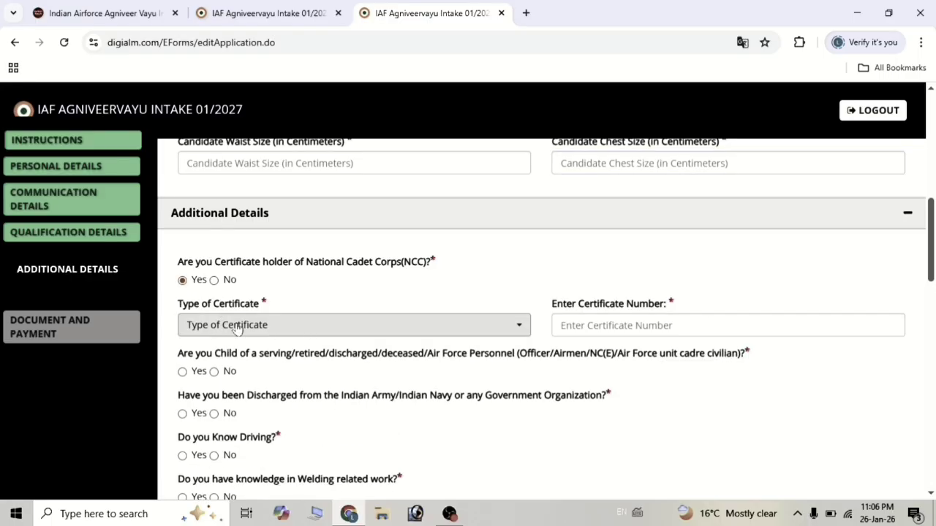
{"action": "left_click", "coordinate": [236, 330]}
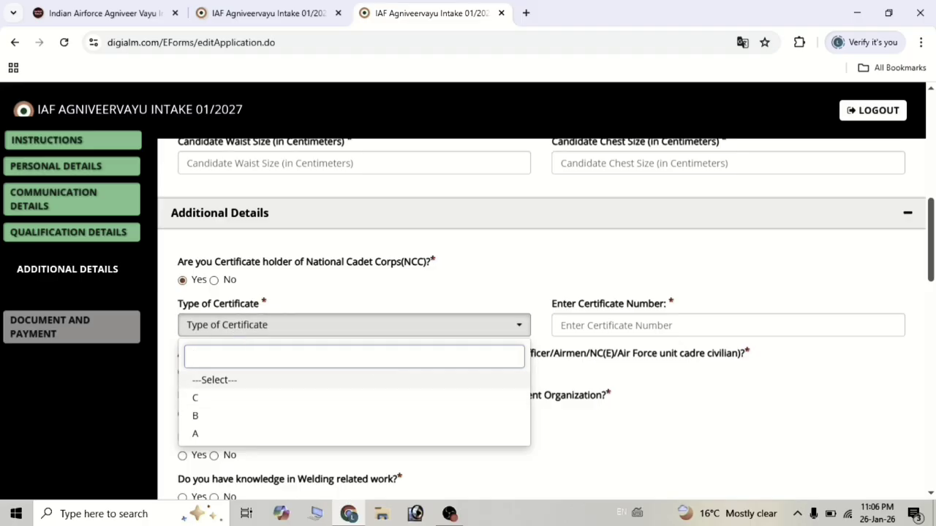
{"action": "left_click", "coordinate": [420, 294]}
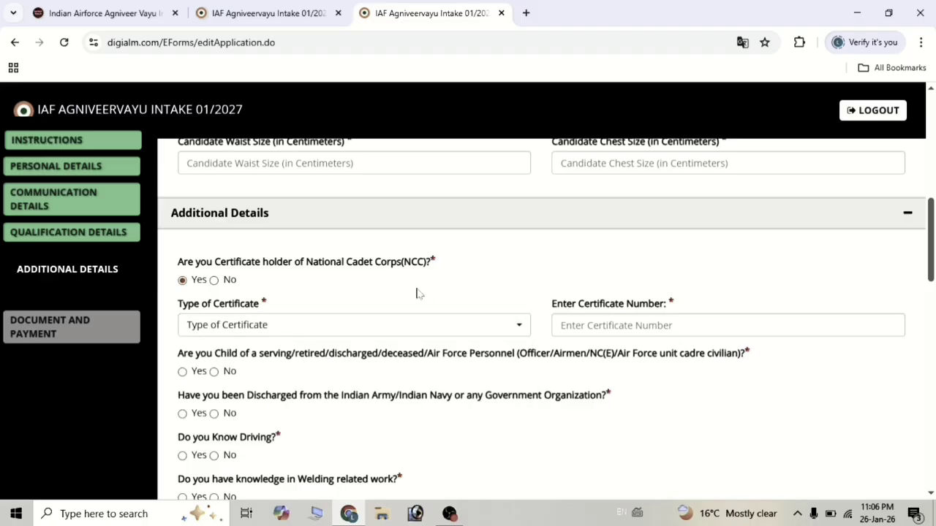
{"action": "left_click", "coordinate": [213, 281]}
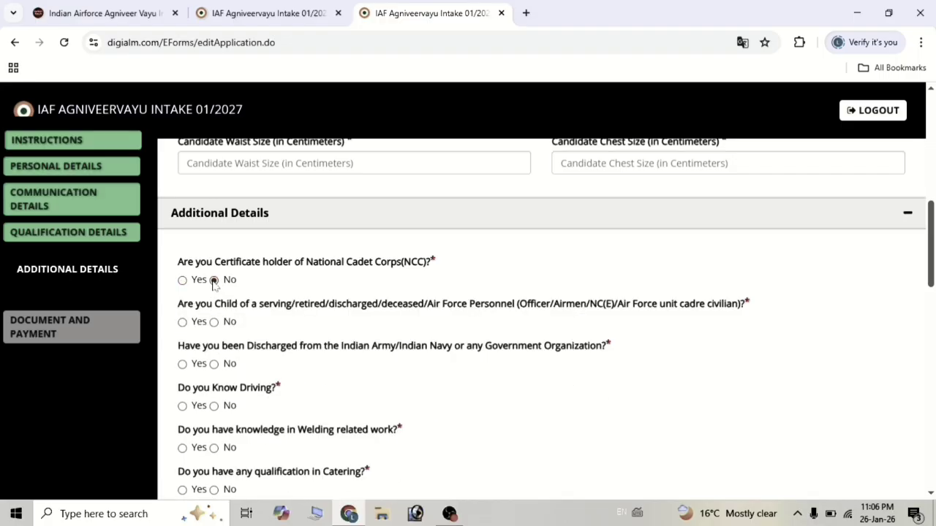
{"action": "scroll", "coordinate": [213, 285], "scroll_direction": "down", "scroll_amount": 1}
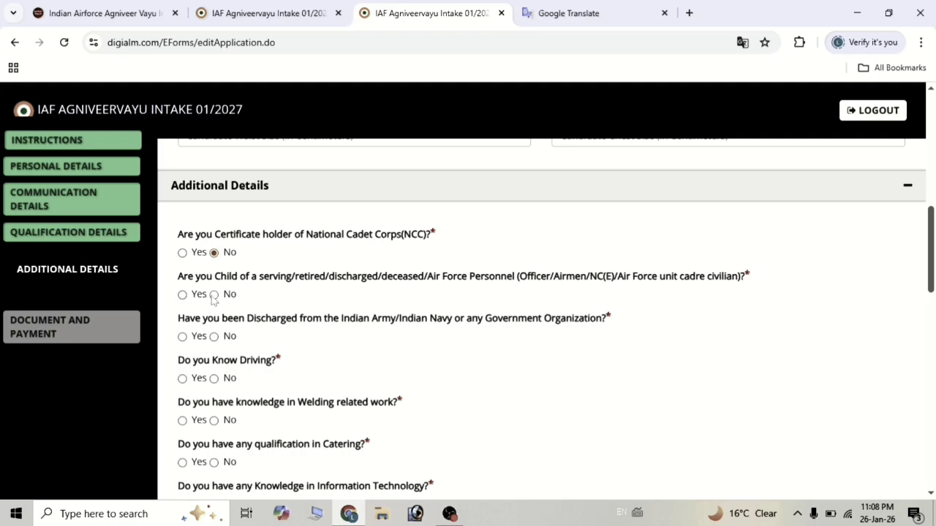
{"action": "left_click", "coordinate": [213, 294]}
{"action": "scroll", "coordinate": [213, 298], "scroll_direction": "down", "scroll_amount": 1}
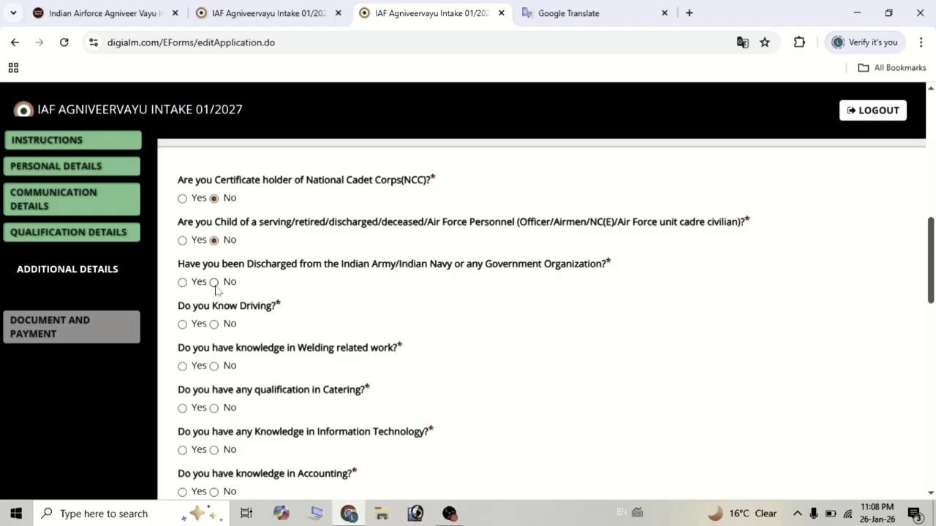
{"action": "left_click", "coordinate": [213, 282]}
{"action": "scroll", "coordinate": [215, 289], "scroll_direction": "down", "scroll_amount": 1}
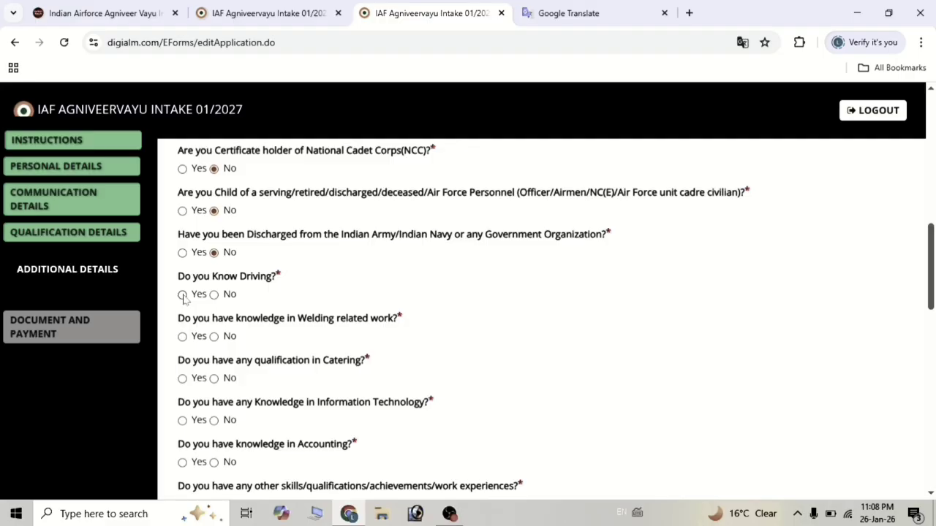
Answer Yes to knowing driving, leaving the licence type unselected.
{"action": "left_click", "coordinate": [201, 296]}
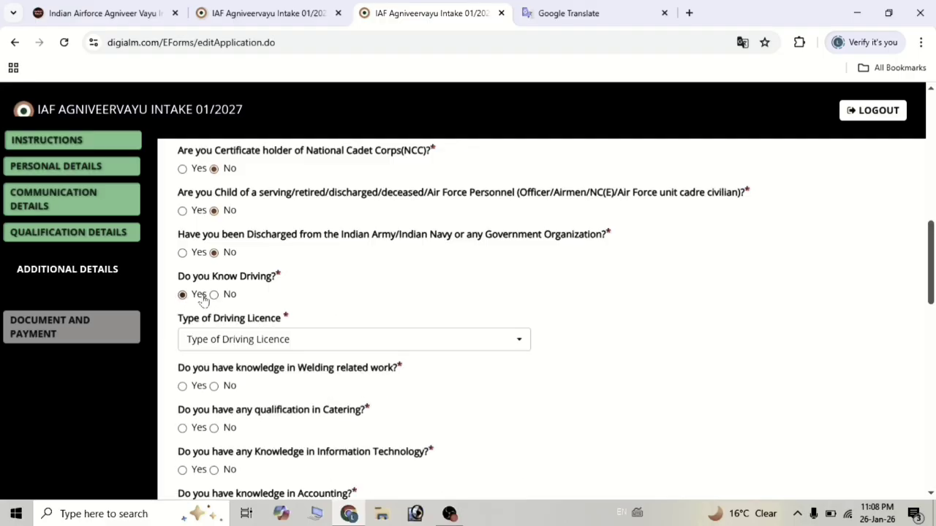
{"action": "left_click", "coordinate": [244, 342]}
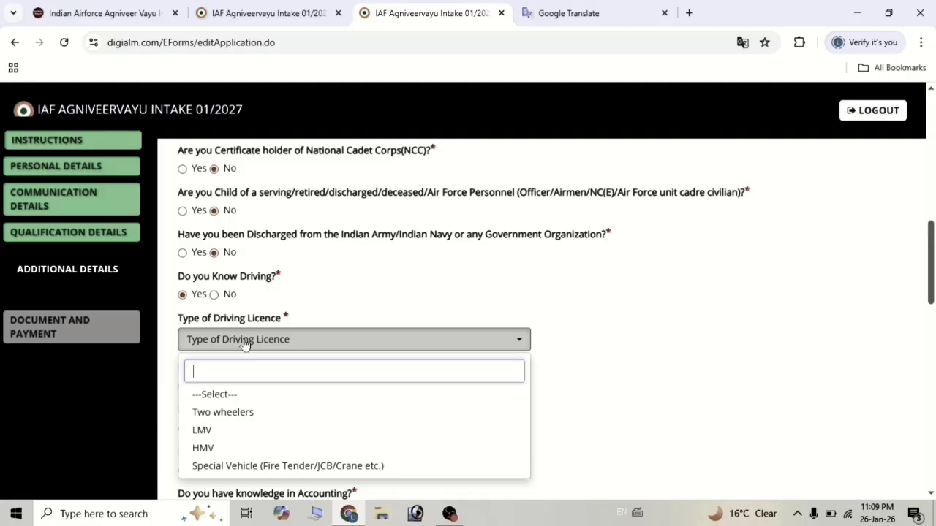
{"action": "scroll", "coordinate": [245, 343], "scroll_direction": "down", "scroll_amount": 1}
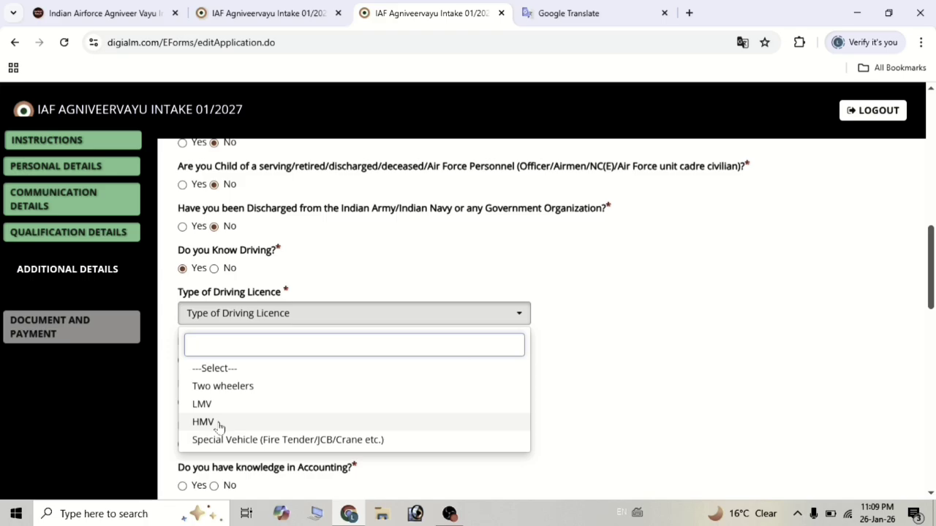
{"action": "left_click", "coordinate": [305, 283]}
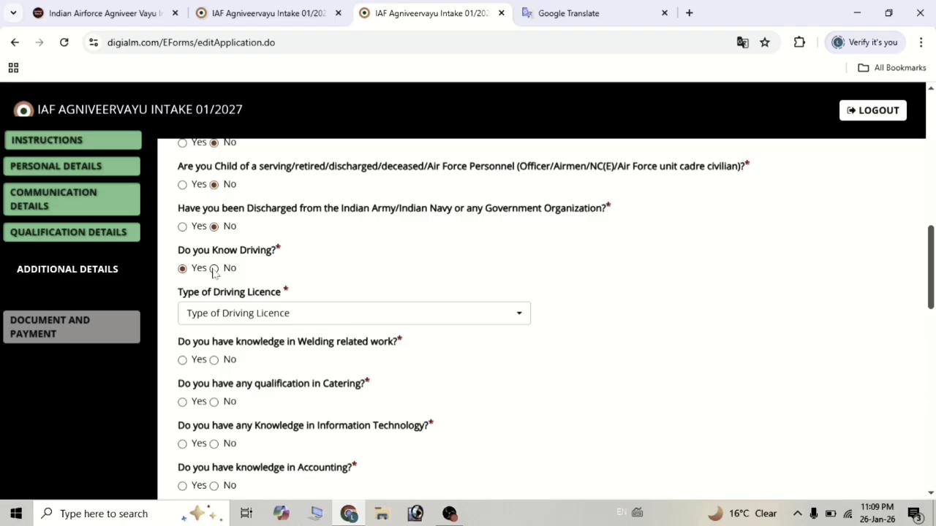
Change the driving answer to No and answer No to the catering qualification question.
{"action": "left_click", "coordinate": [213, 268]}
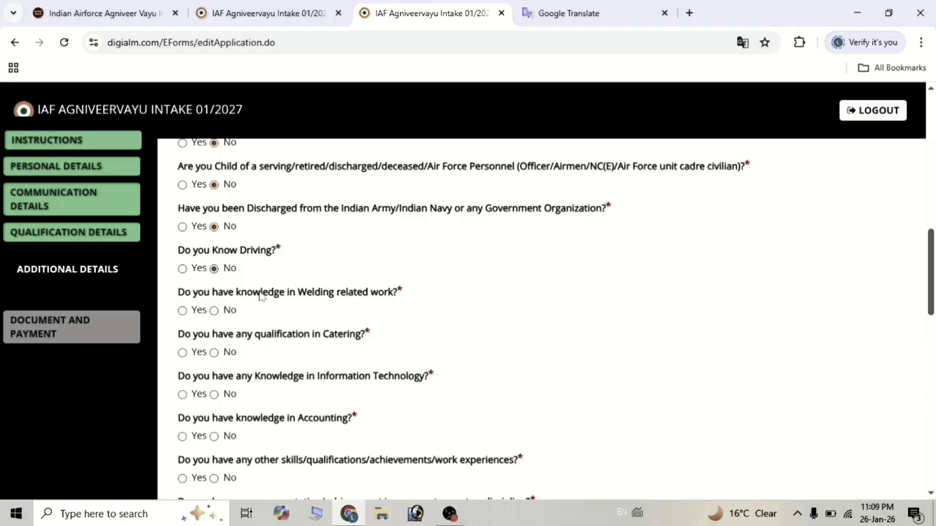
{"action": "scroll", "coordinate": [259, 295], "scroll_direction": "down", "scroll_amount": 1}
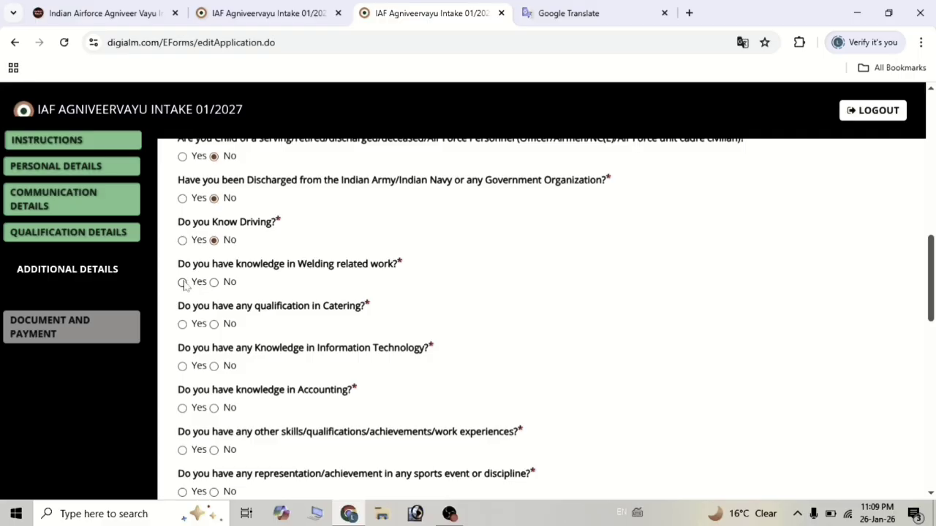
{"action": "scroll", "coordinate": [267, 326], "scroll_direction": "down", "scroll_amount": 1}
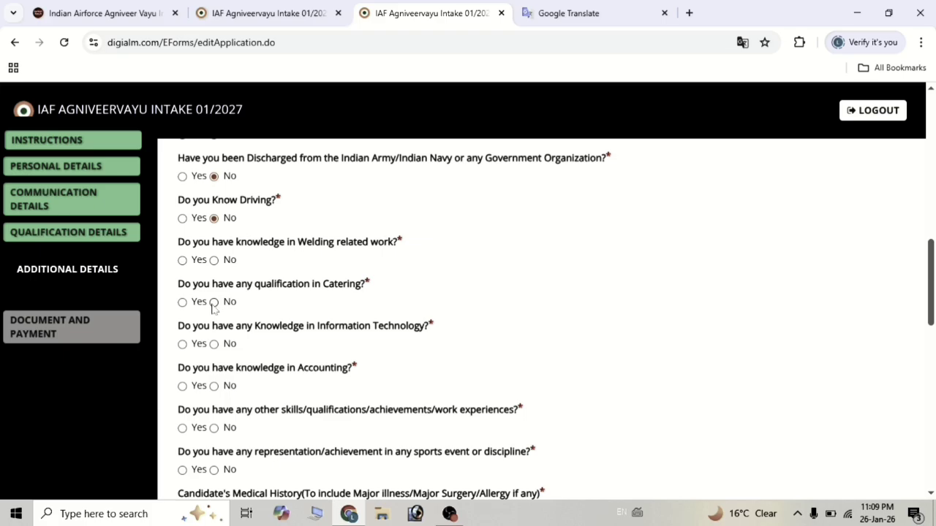
{"action": "left_click", "coordinate": [213, 303]}
{"action": "scroll", "coordinate": [231, 333], "scroll_direction": "down", "scroll_amount": 1}
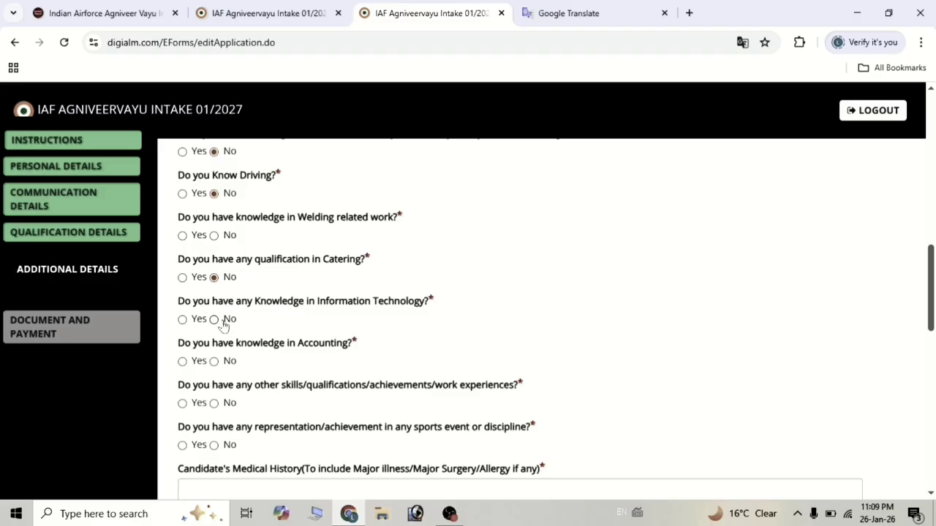
Answer No to the other skills, qualifications and achievements question.
{"action": "scroll", "coordinate": [260, 335], "scroll_direction": "down", "scroll_amount": 1}
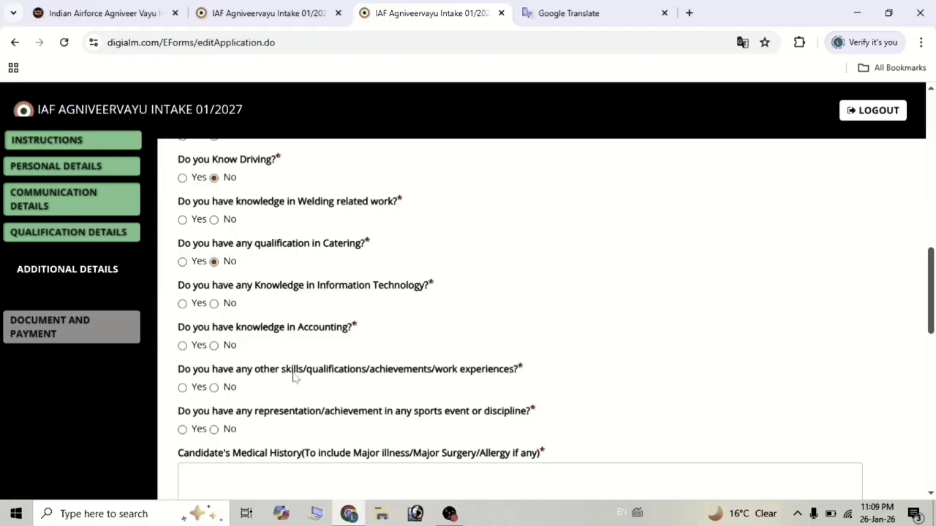
{"action": "scroll", "coordinate": [294, 376], "scroll_direction": "down", "scroll_amount": 2}
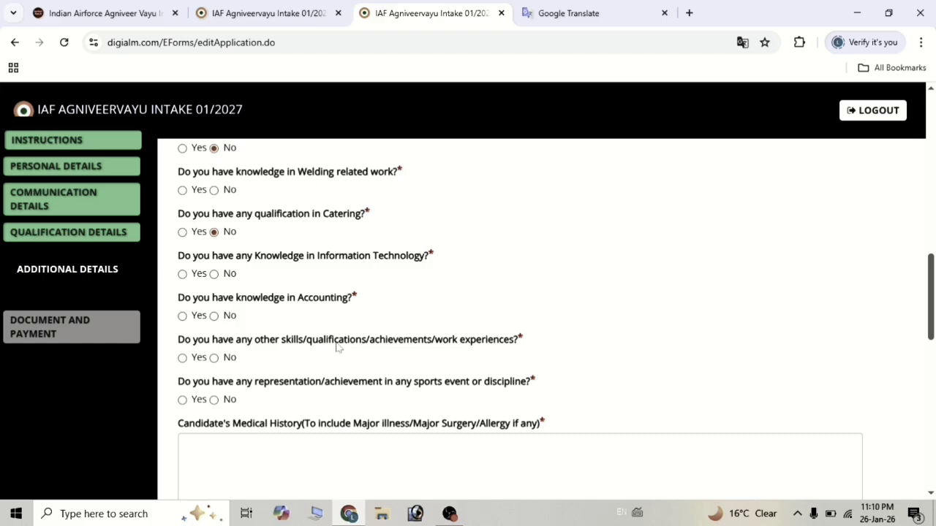
{"action": "left_click", "coordinate": [182, 358]}
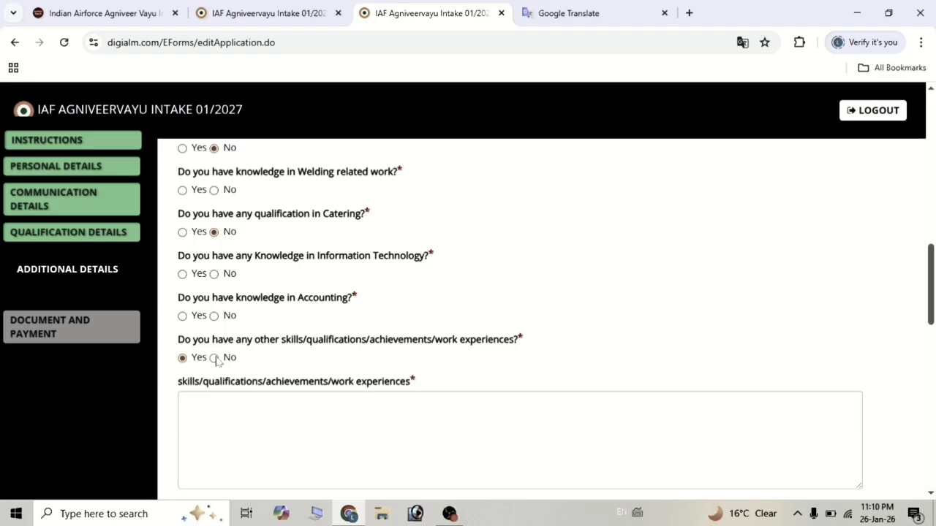
{"action": "left_click", "coordinate": [215, 358]}
{"action": "scroll", "coordinate": [216, 360], "scroll_direction": "down", "scroll_amount": 1}
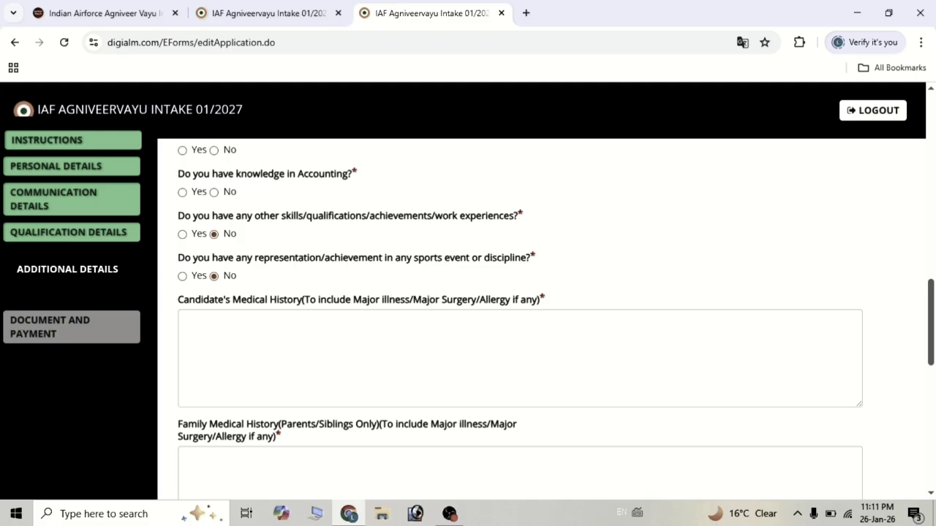
Visit the candidate and family medical history boxes, leaving both empty.
{"action": "left_click", "coordinate": [187, 322]}
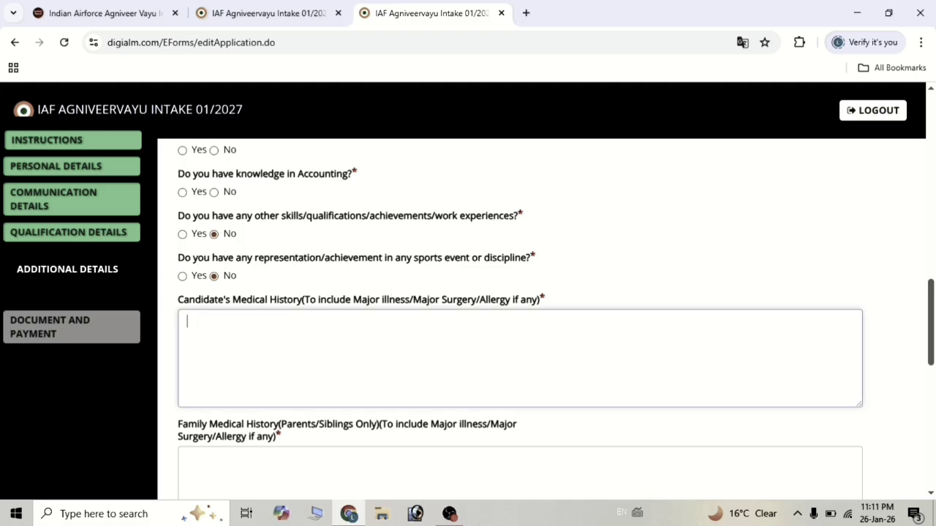
{"action": "scroll", "coordinate": [519, 315], "scroll_direction": "down", "scroll_amount": 1}
{"action": "scroll", "coordinate": [518, 314], "scroll_direction": "down", "scroll_amount": 1}
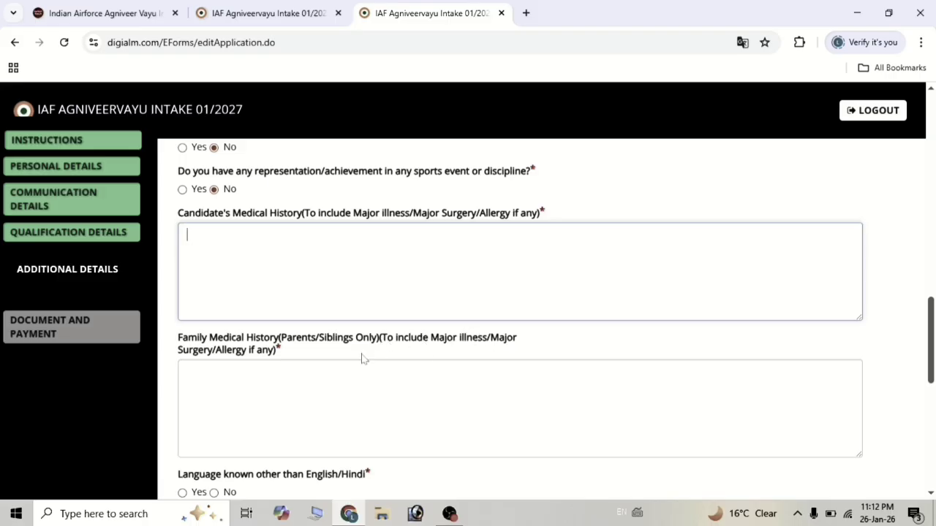
{"action": "scroll", "coordinate": [361, 355], "scroll_direction": "down", "scroll_amount": 1}
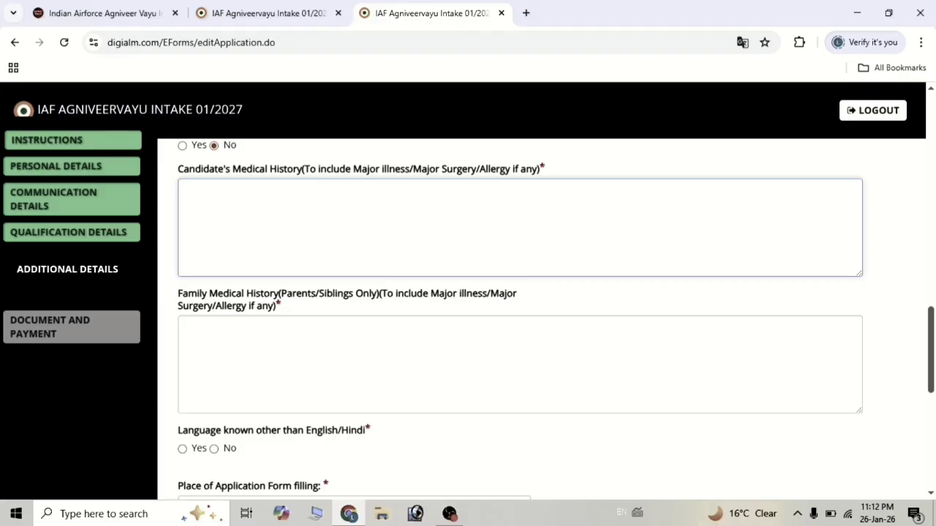
{"action": "left_click", "coordinate": [187, 328]}
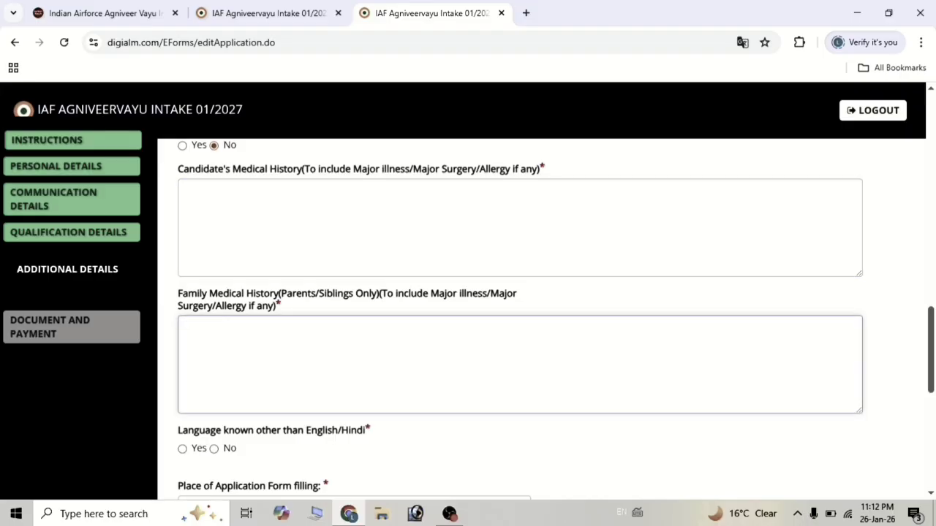
{"action": "scroll", "coordinate": [280, 292], "scroll_direction": "down", "scroll_amount": 3}
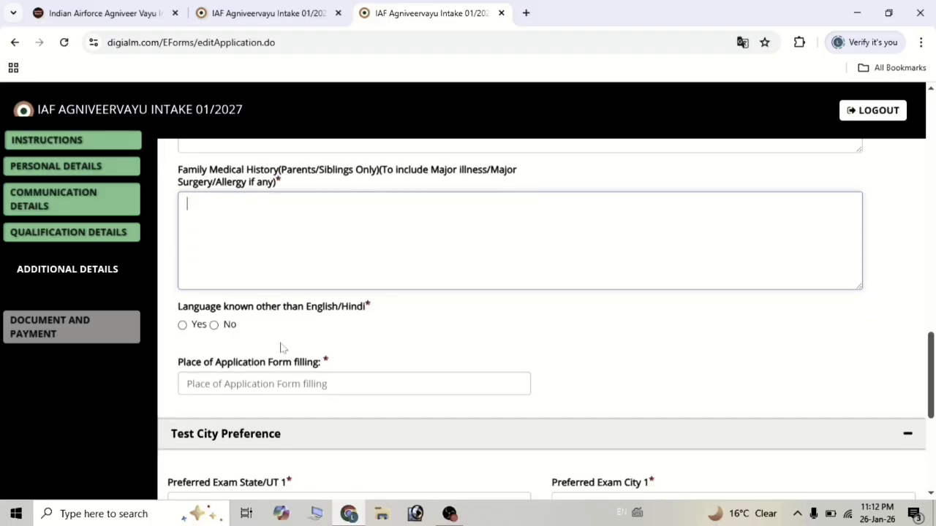
{"action": "scroll", "coordinate": [284, 348], "scroll_direction": "down", "scroll_amount": 1}
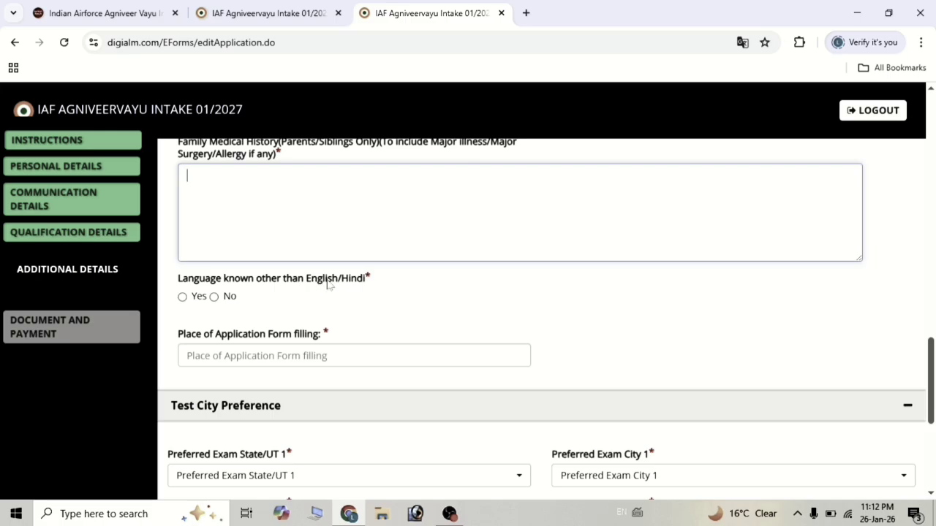
{"action": "left_click", "coordinate": [182, 305]}
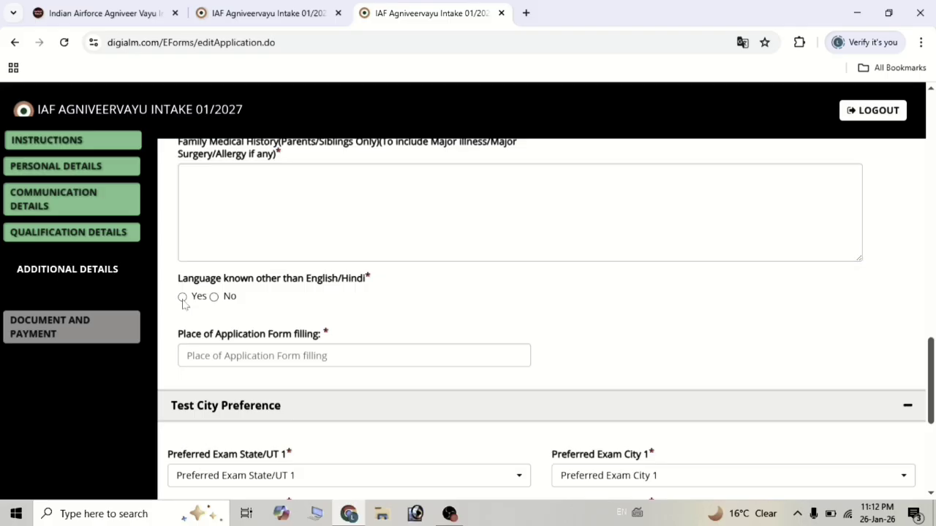
Answer No to knowing a language other than English or Hindi.
{"action": "left_click", "coordinate": [183, 299]}
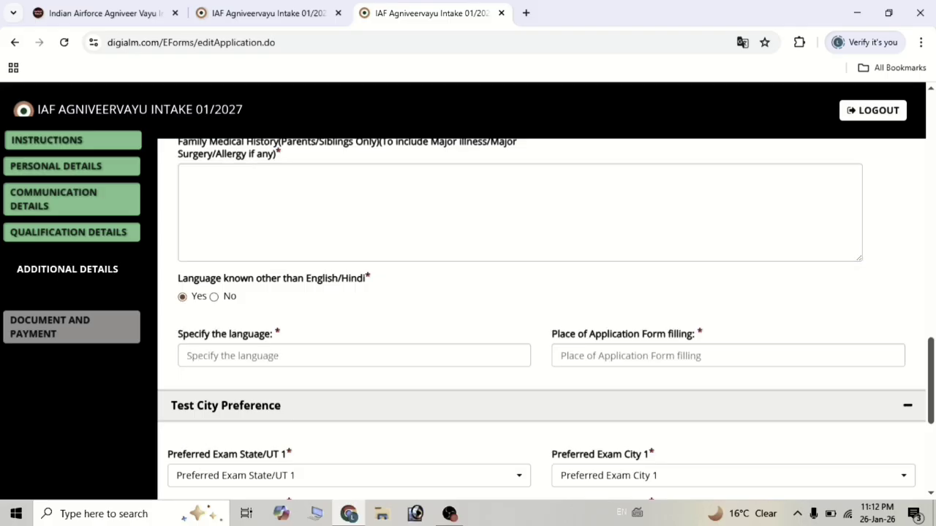
{"action": "left_click", "coordinate": [241, 348]}
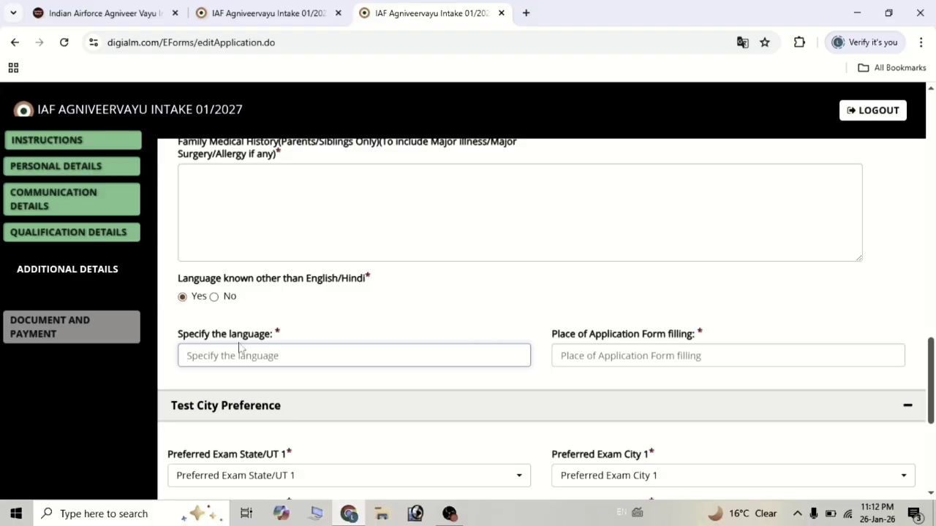
{"action": "left_click", "coordinate": [212, 300]}
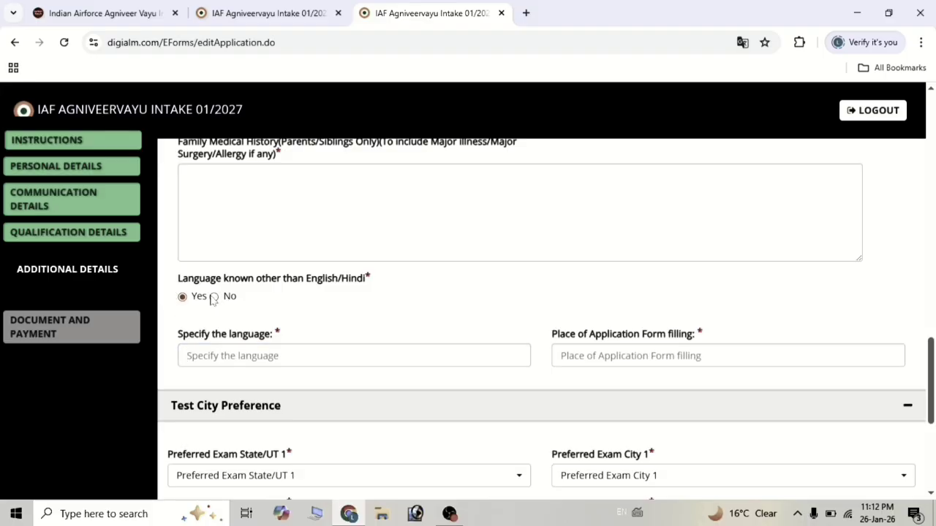
{"action": "left_click", "coordinate": [213, 297]}
{"action": "scroll", "coordinate": [274, 313], "scroll_direction": "down", "scroll_amount": 1}
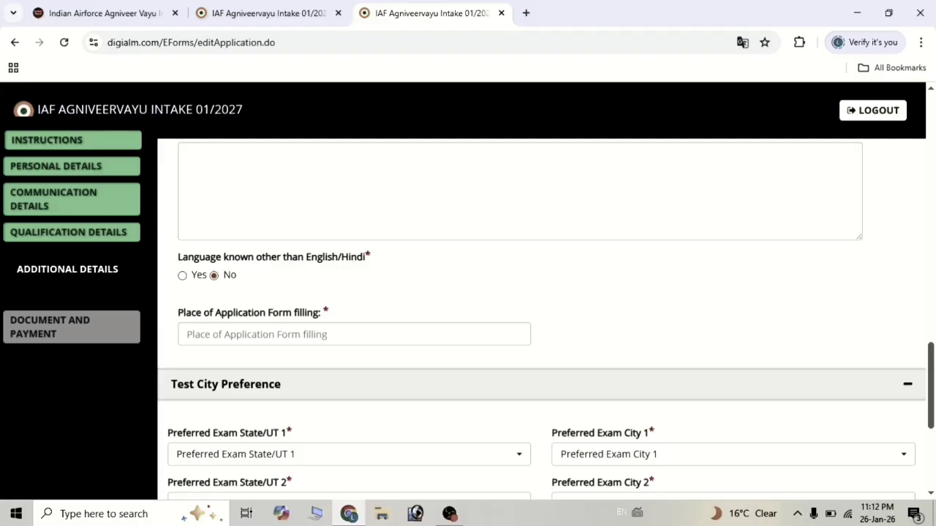
Set exam city preferences 1 and 2 to Uttar Pradesh–Prayagraj and Uttar Pradesh–Varanasi.
{"action": "left_click", "coordinate": [252, 335]}
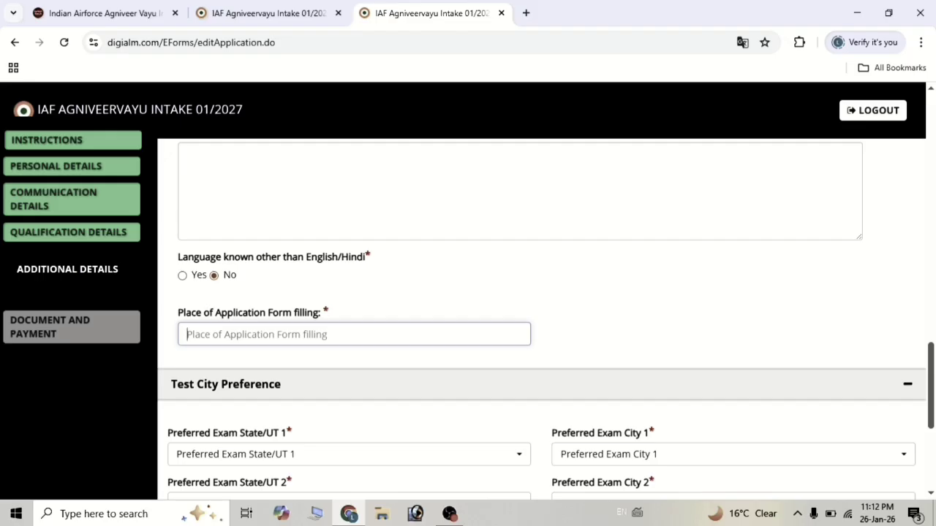
{"action": "scroll", "coordinate": [545, 319], "scroll_direction": "down", "scroll_amount": 1}
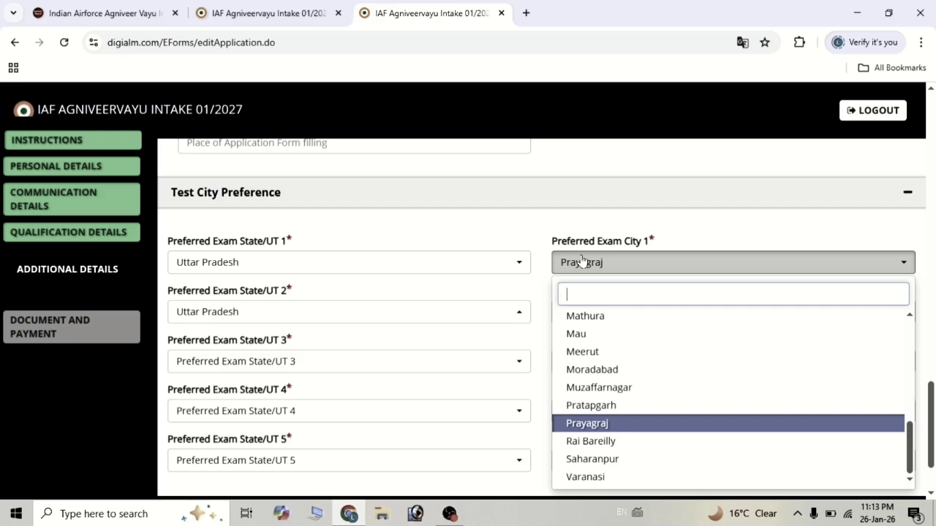
{"action": "left_click", "coordinate": [514, 239]}
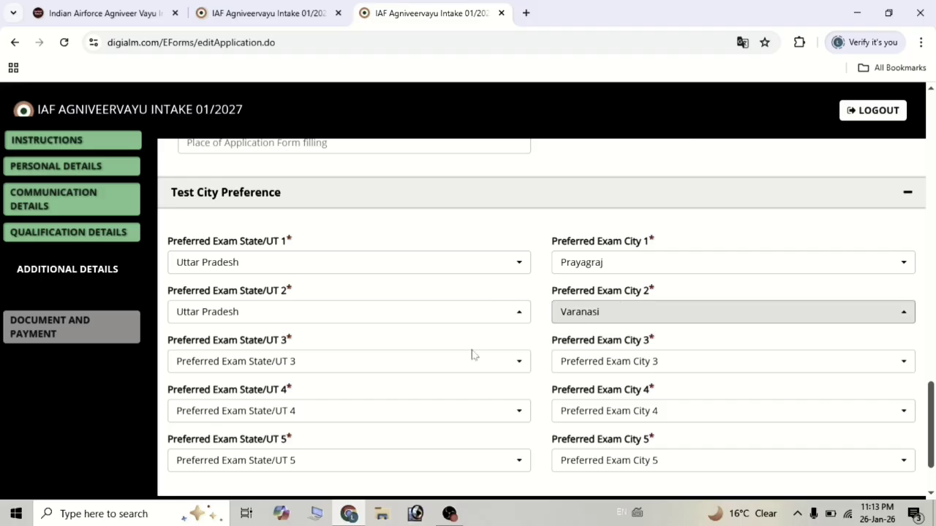
{"action": "scroll", "coordinate": [329, 399], "scroll_direction": "down", "scroll_amount": 1}
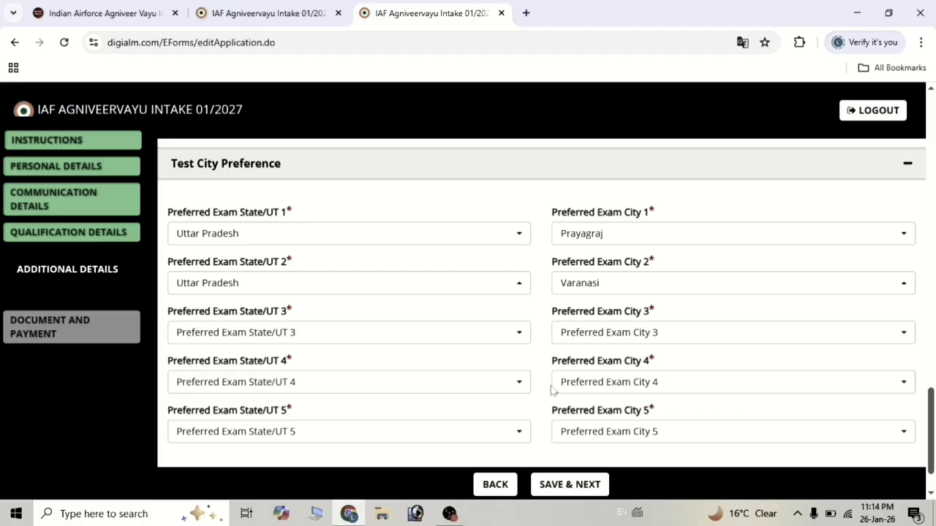
{"action": "scroll", "coordinate": [551, 388], "scroll_direction": "down", "scroll_amount": 2}
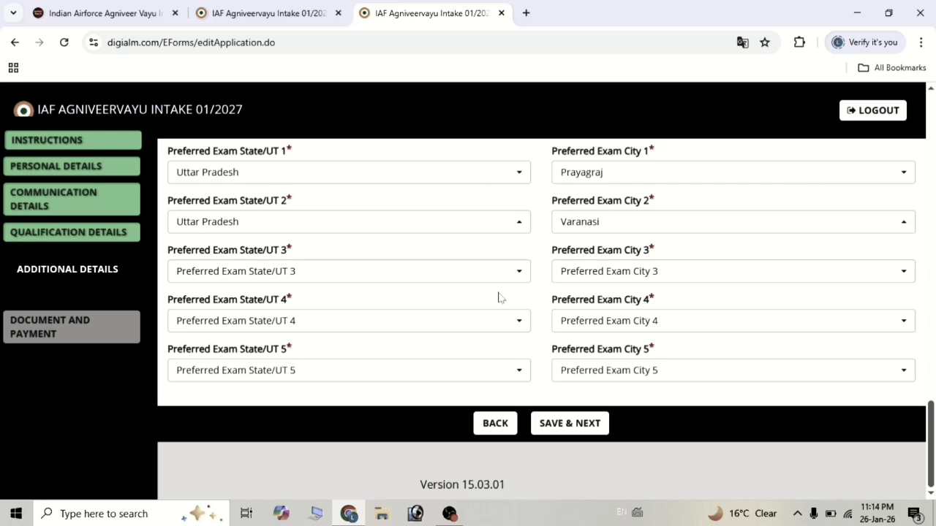
Save exam preferences 3–5 (Lucknow, Delhi/NCR, Ambala) and acknowledge the saved message.
{"action": "left_click", "coordinate": [581, 431]}
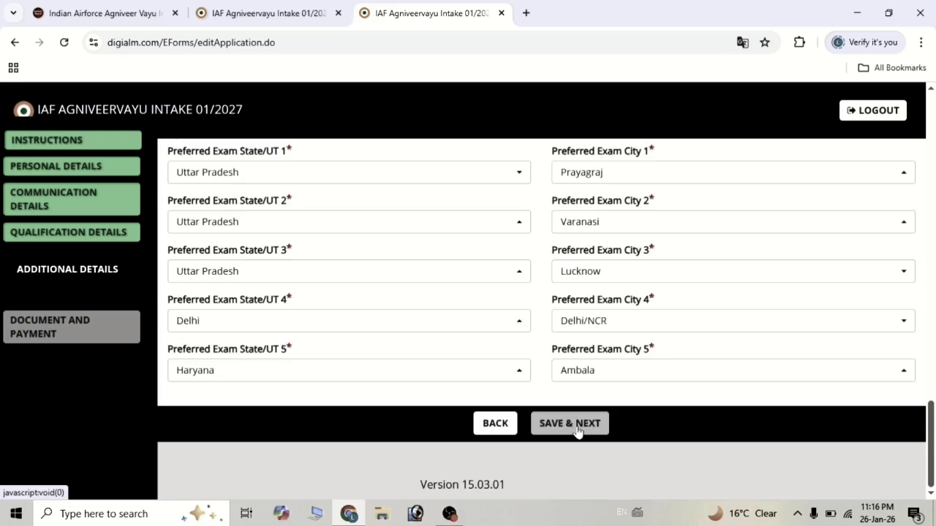
{"action": "left_click", "coordinate": [576, 430]}
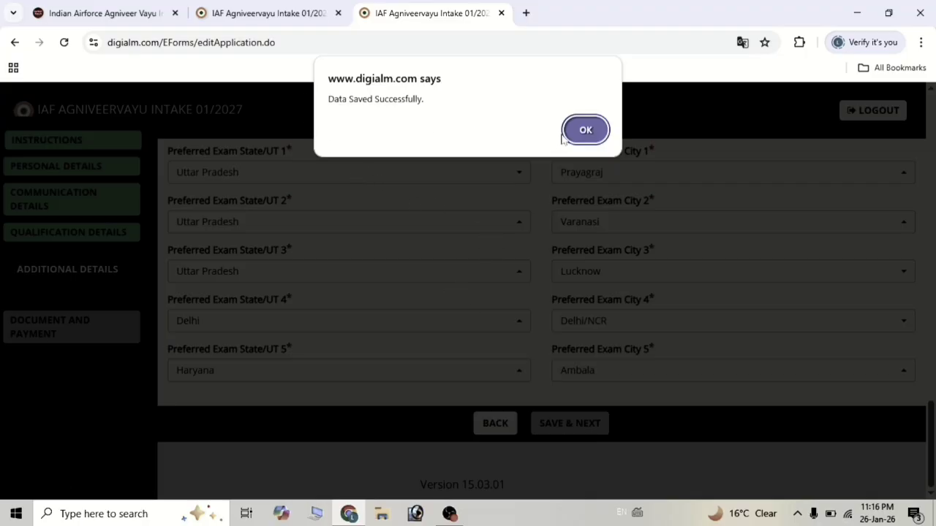
{"action": "left_click", "coordinate": [586, 130]}
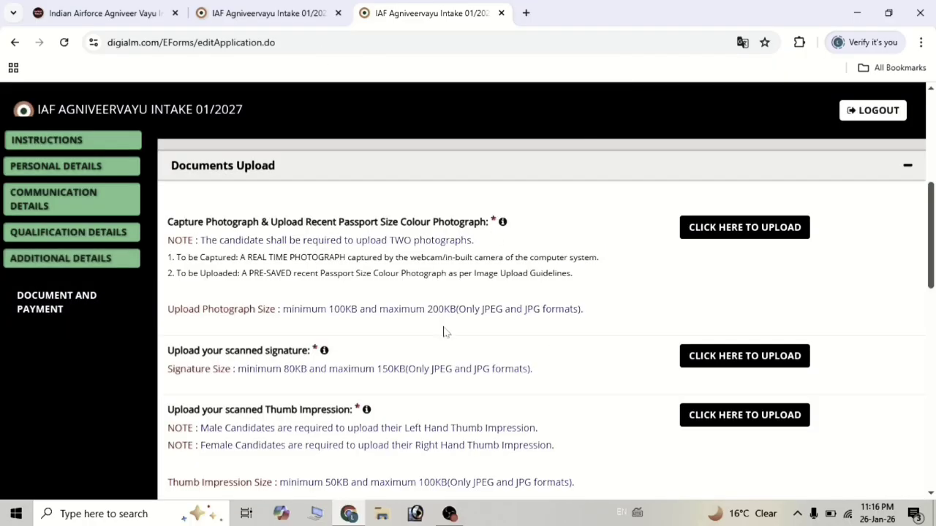
Scroll through the Documents Upload page to review the photograph, signature and thumb sections.
{"action": "scroll", "coordinate": [443, 333], "scroll_direction": "down", "scroll_amount": 2}
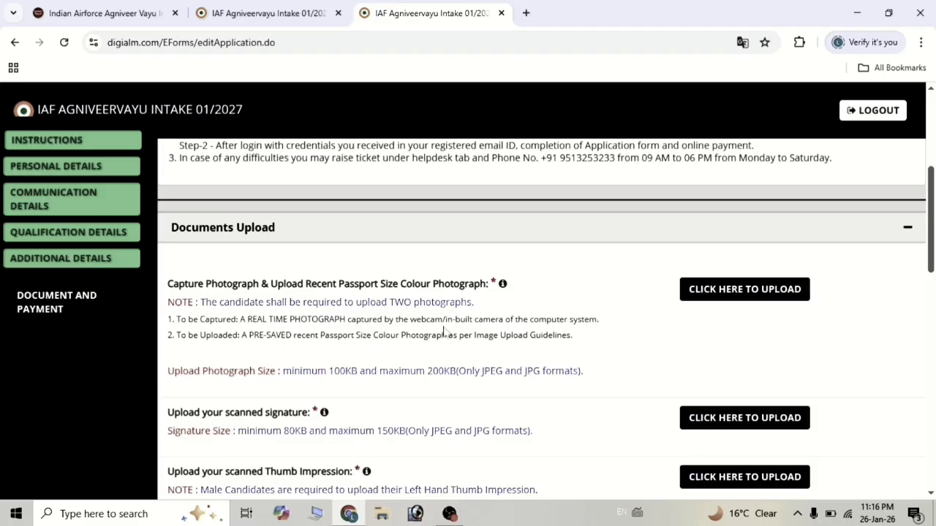
{"action": "scroll", "coordinate": [444, 312], "scroll_direction": "down", "scroll_amount": 1}
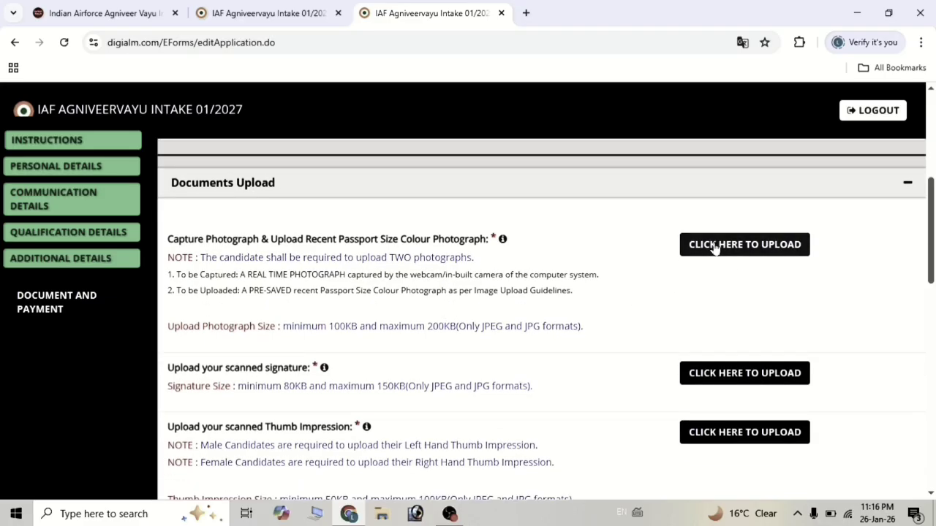
{"action": "scroll", "coordinate": [715, 248], "scroll_direction": "down", "scroll_amount": 1}
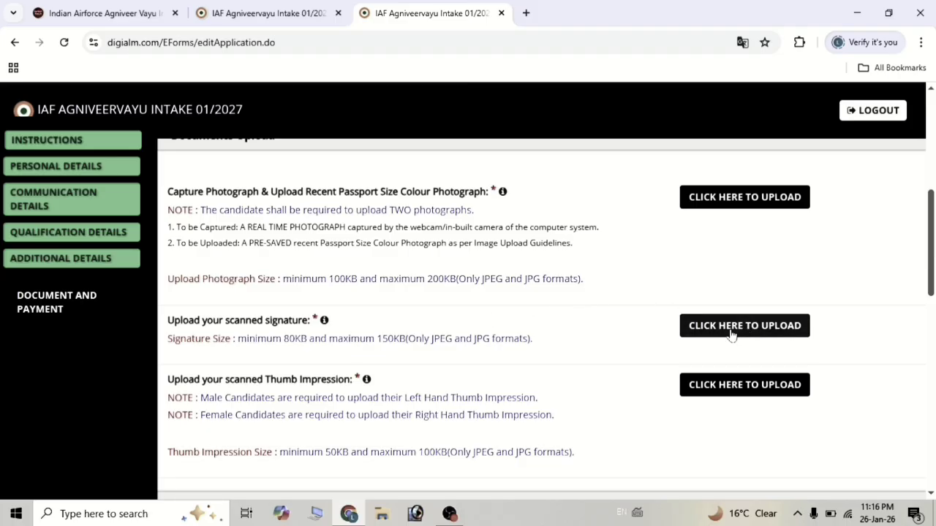
{"action": "scroll", "coordinate": [464, 307], "scroll_direction": "up", "scroll_amount": 1}
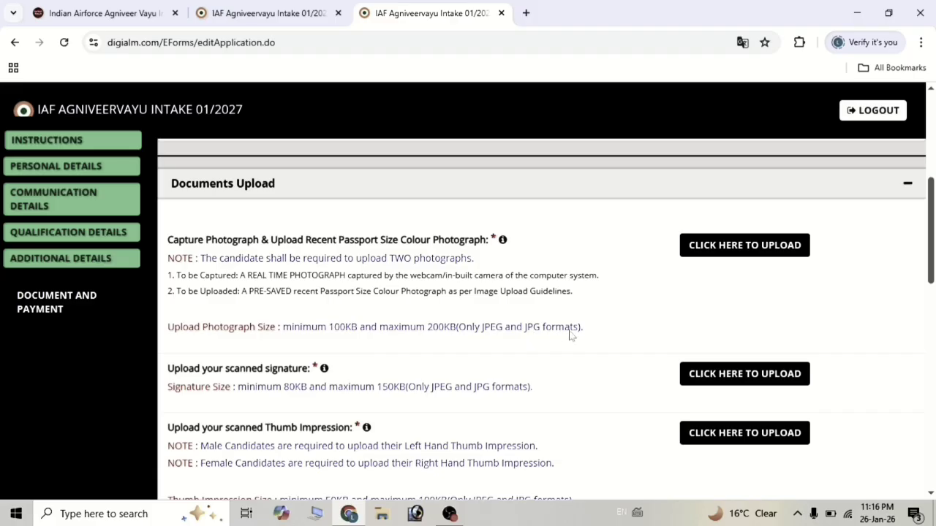
{"action": "scroll", "coordinate": [570, 335], "scroll_direction": "down", "scroll_amount": 1}
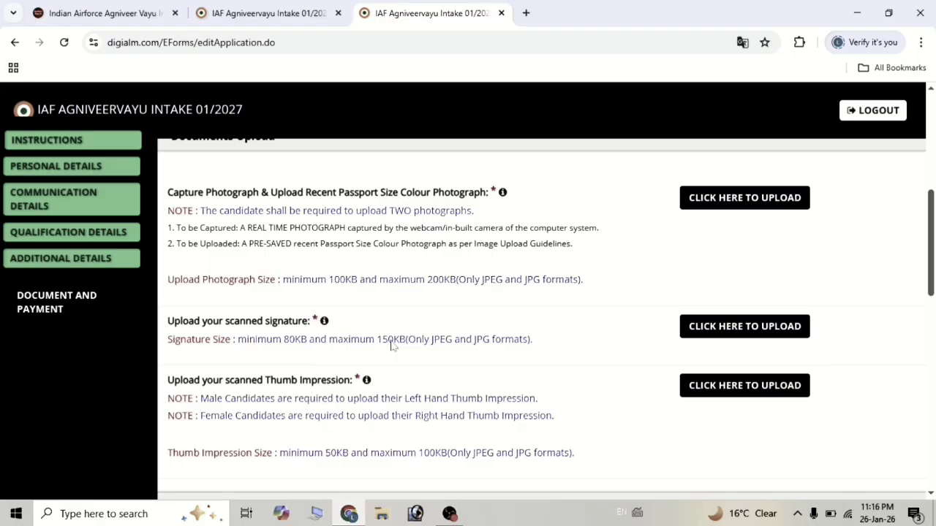
{"action": "scroll", "coordinate": [541, 348], "scroll_direction": "down", "scroll_amount": 1}
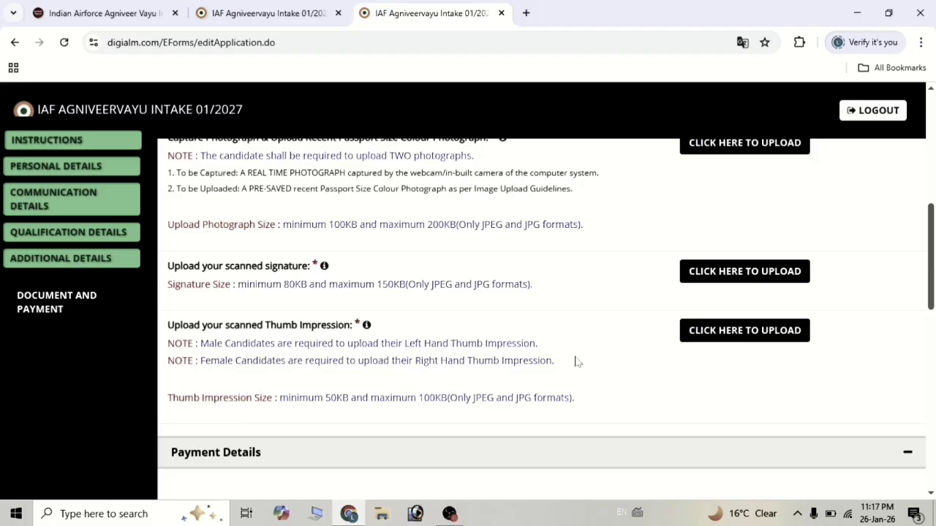
{"action": "scroll", "coordinate": [631, 374], "scroll_direction": "up", "scroll_amount": 2}
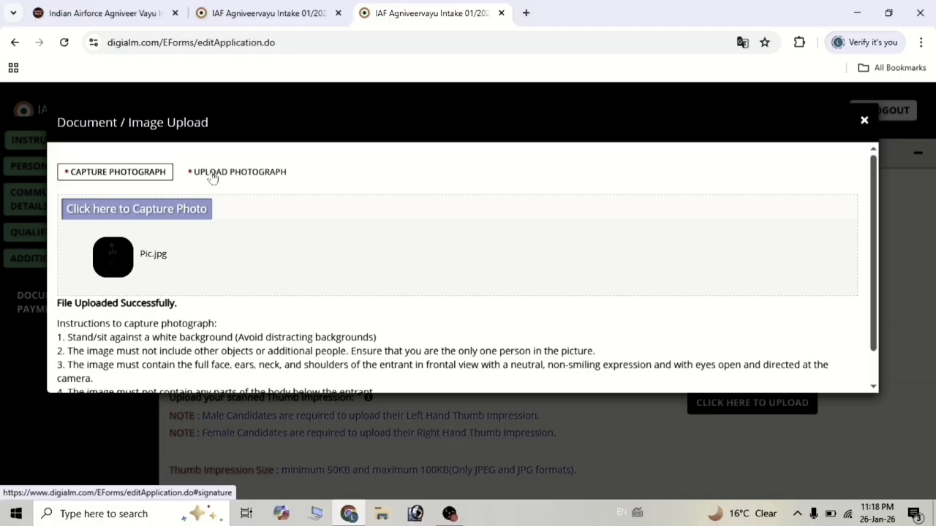
Upload the saved file 003.jpg as the passport-size photograph and close the upload window.
{"action": "left_click", "coordinate": [213, 178]}
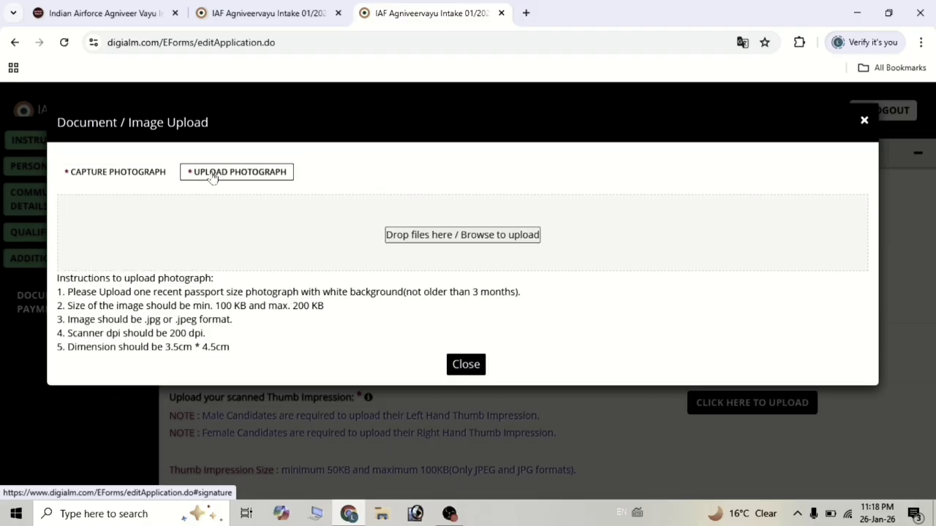
{"action": "left_click", "coordinate": [430, 235]}
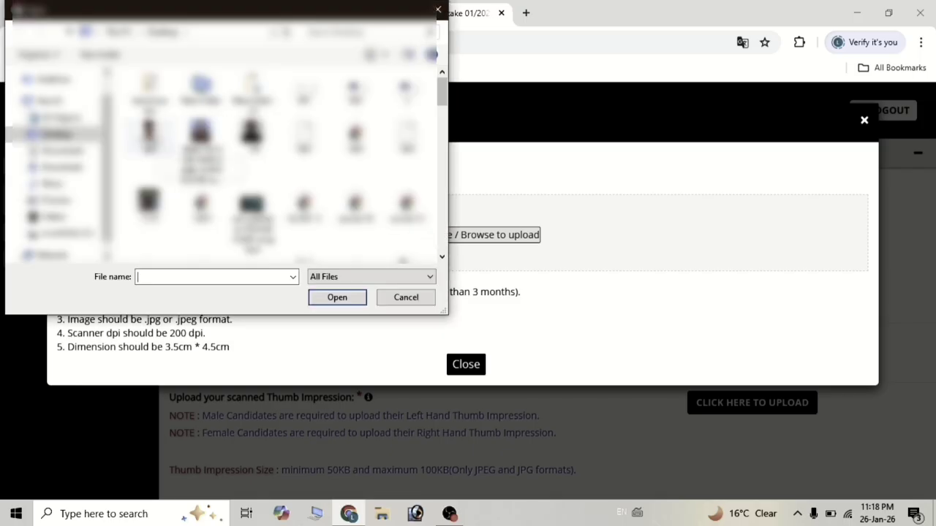
{"action": "left_click", "coordinate": [148, 136]}
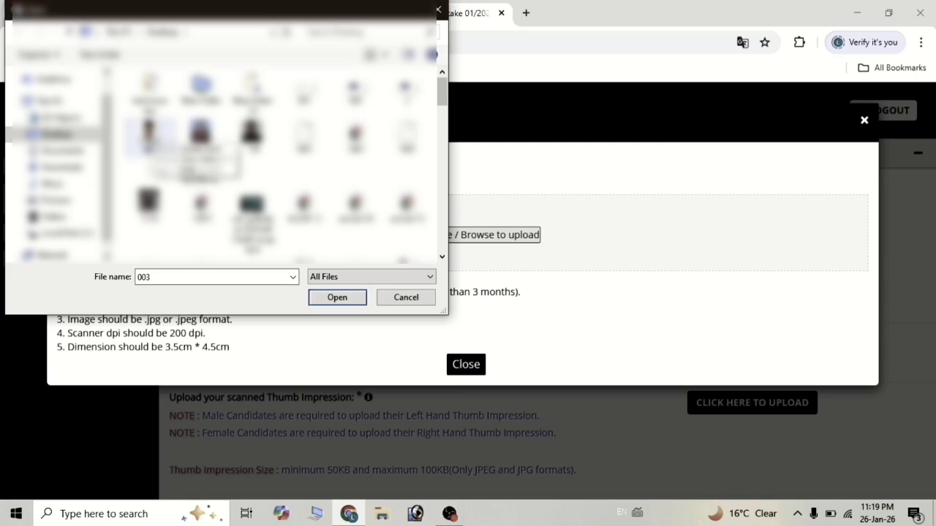
{"action": "left_click", "coordinate": [337, 299]}
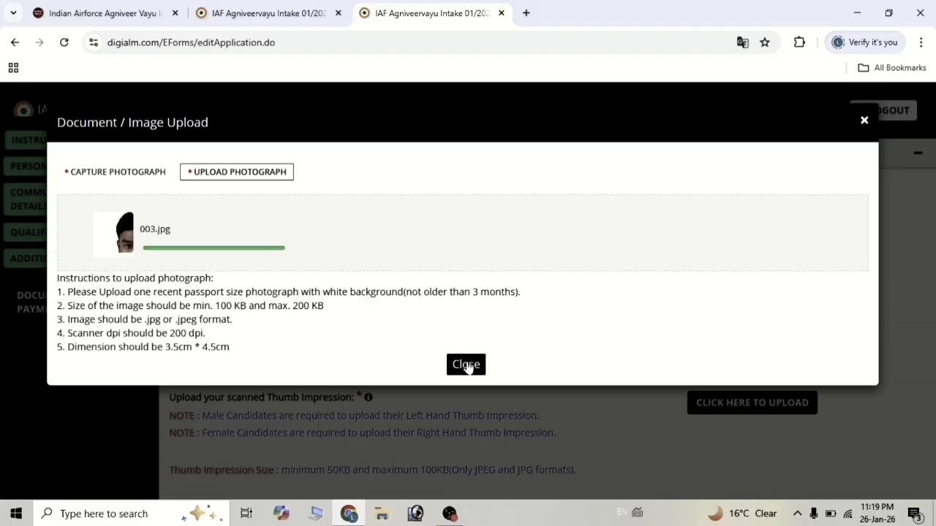
{"action": "left_click", "coordinate": [466, 364]}
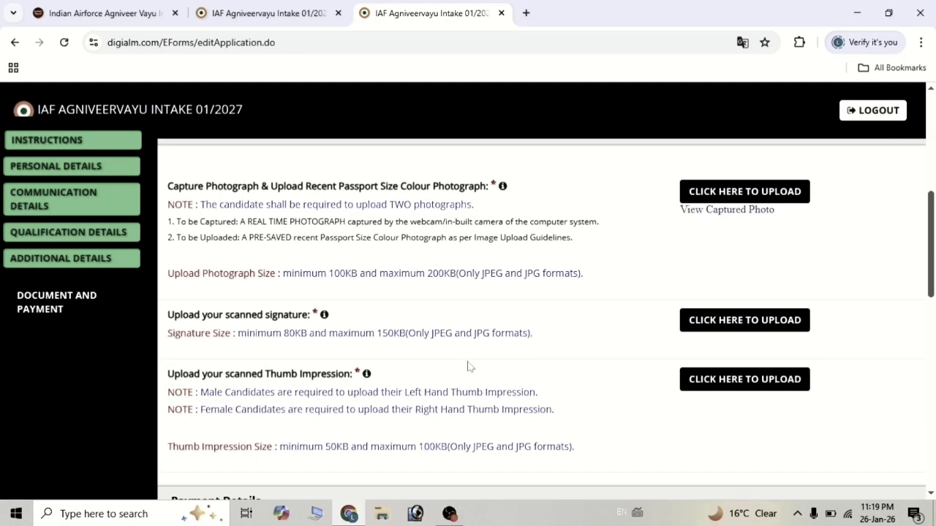
Upload the signature image 001.jpg and close the upload window.
{"action": "left_click", "coordinate": [733, 322]}
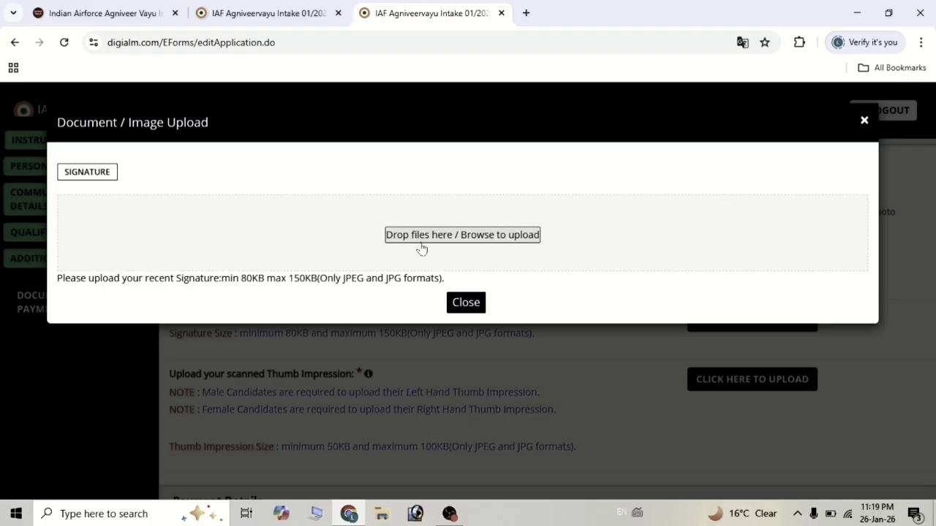
{"action": "left_click", "coordinate": [444, 238]}
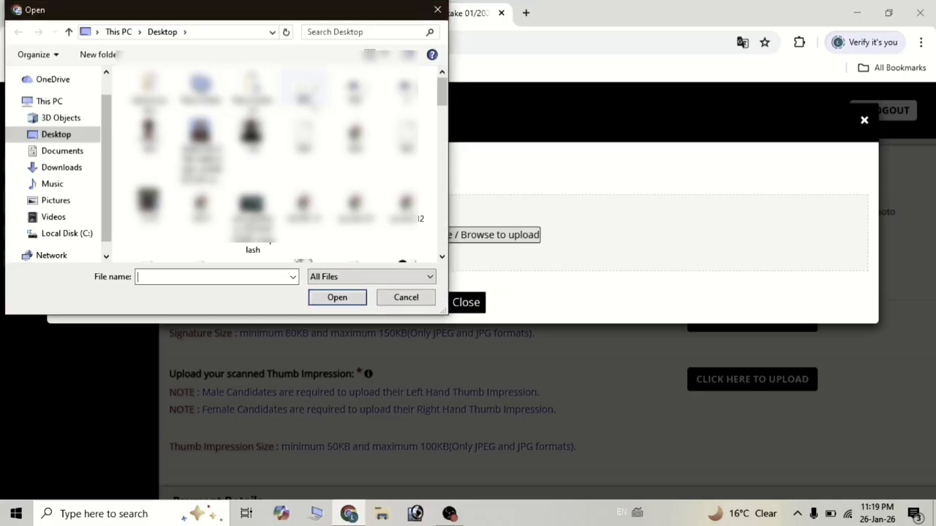
{"action": "type", "text": "001"}
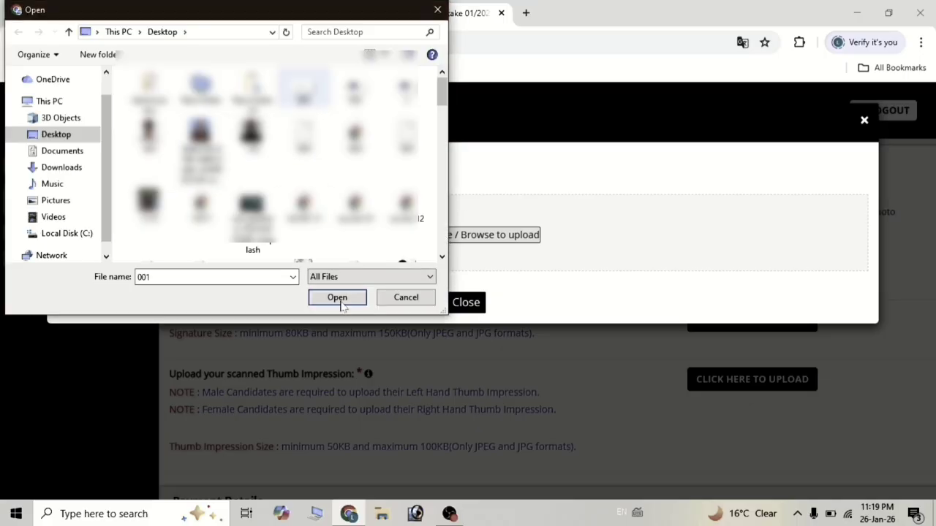
{"action": "left_click", "coordinate": [340, 301]}
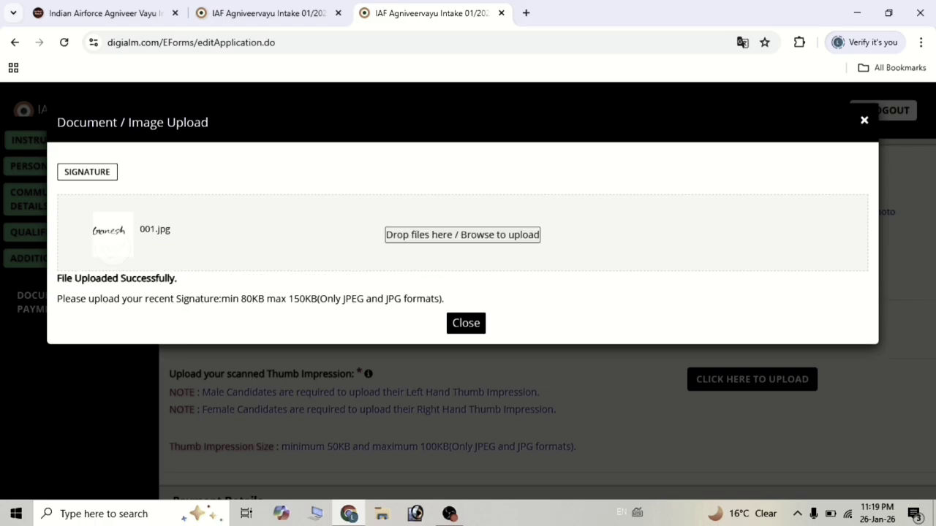
{"action": "left_click", "coordinate": [465, 323]}
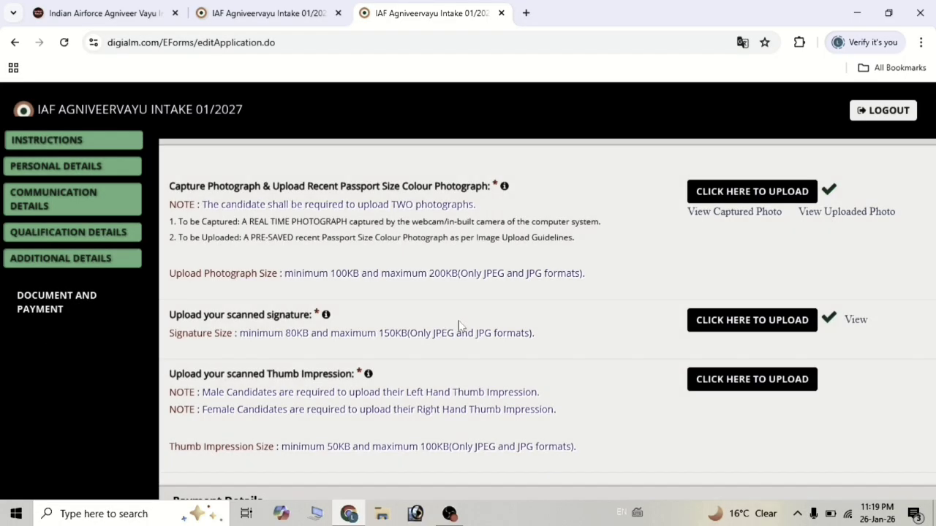
{"action": "scroll", "coordinate": [610, 351], "scroll_direction": "down", "scroll_amount": 1}
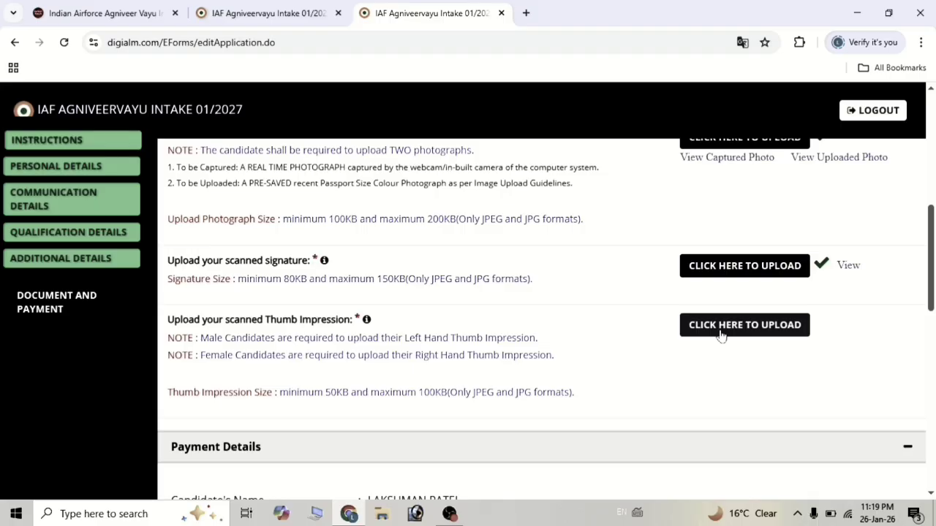
Upload 002.jpg as the thumb impression image, then close the upload window.
{"action": "left_click", "coordinate": [720, 330]}
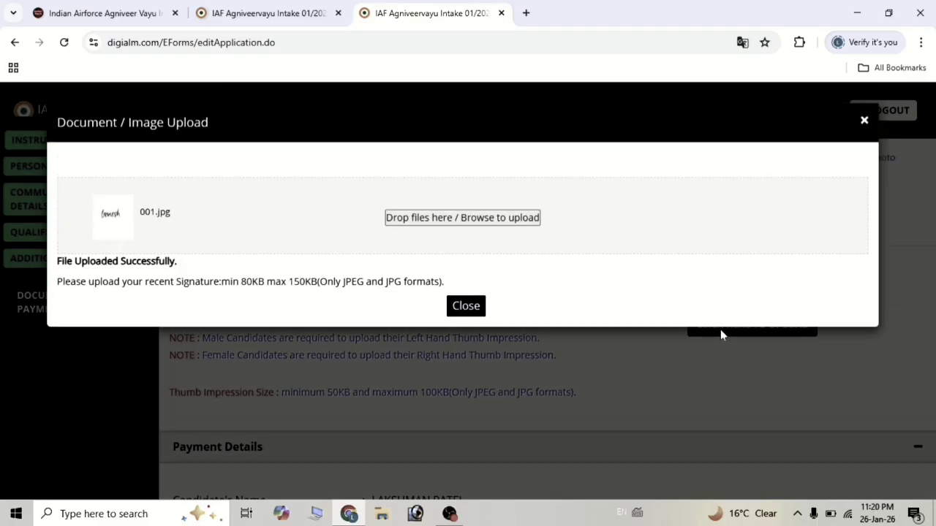
{"action": "left_click", "coordinate": [449, 224]}
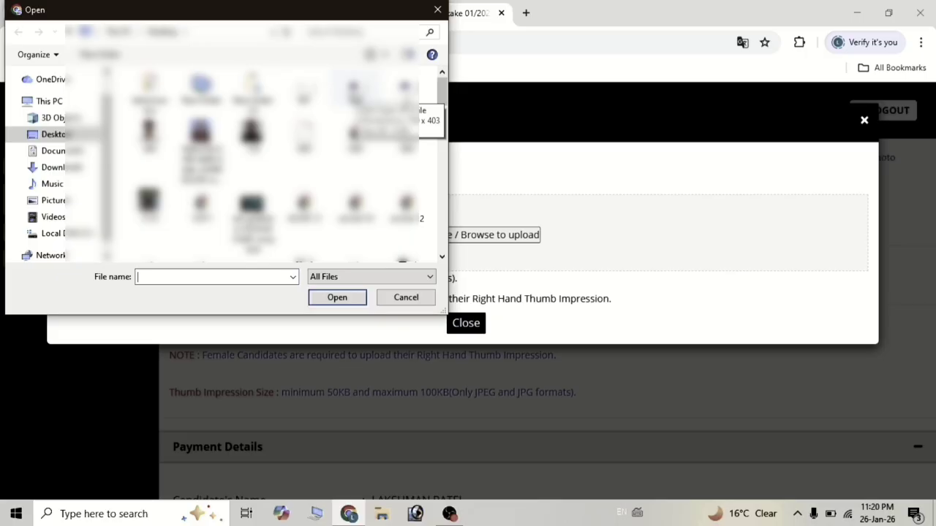
{"action": "left_click", "coordinate": [354, 90]}
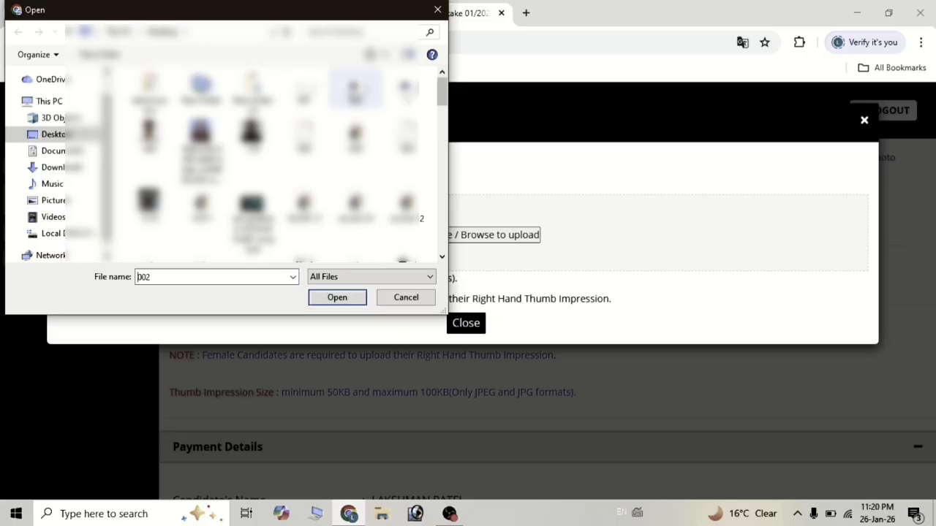
{"action": "left_click", "coordinate": [337, 298]}
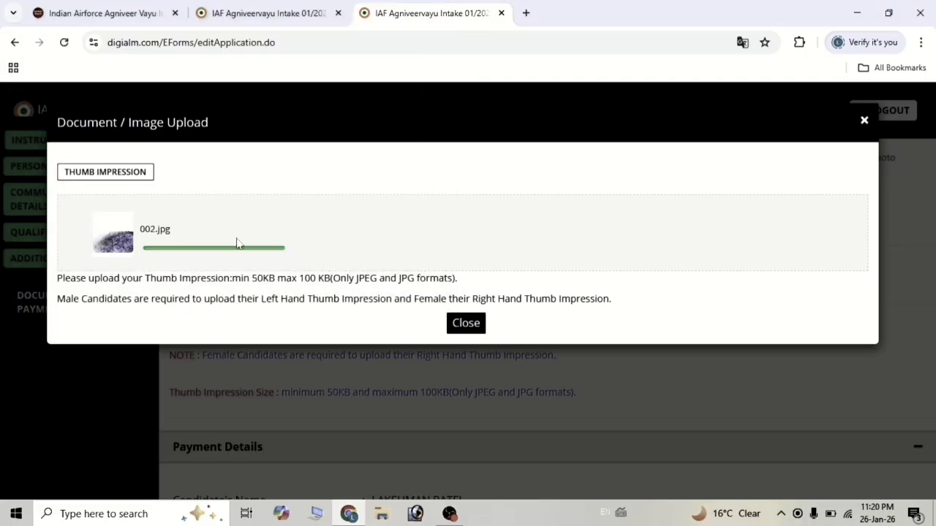
{"action": "left_click", "coordinate": [458, 326]}
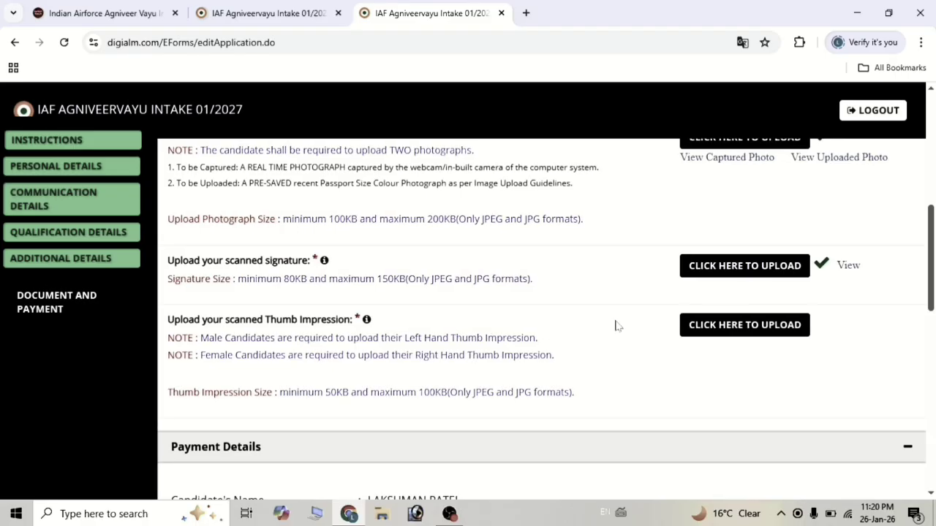
Tick the first two statements in the Declaration section.
{"action": "scroll", "coordinate": [521, 343], "scroll_direction": "down", "scroll_amount": 4}
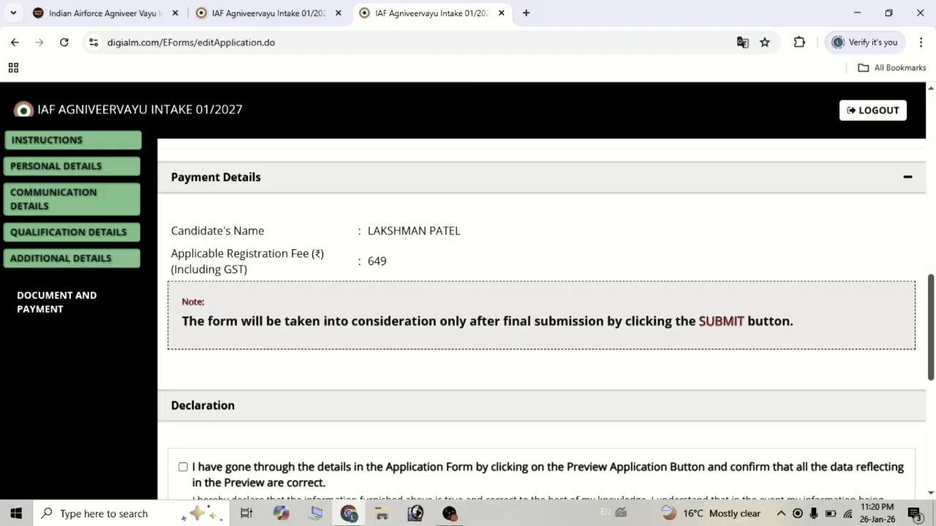
{"action": "scroll", "coordinate": [407, 303], "scroll_direction": "down", "scroll_amount": 3}
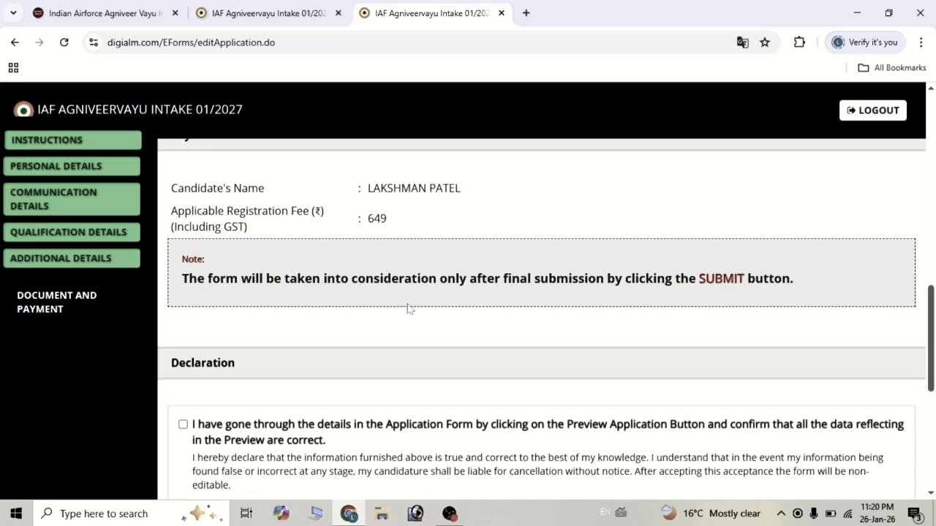
{"action": "scroll", "coordinate": [407, 307], "scroll_direction": "down", "scroll_amount": 1}
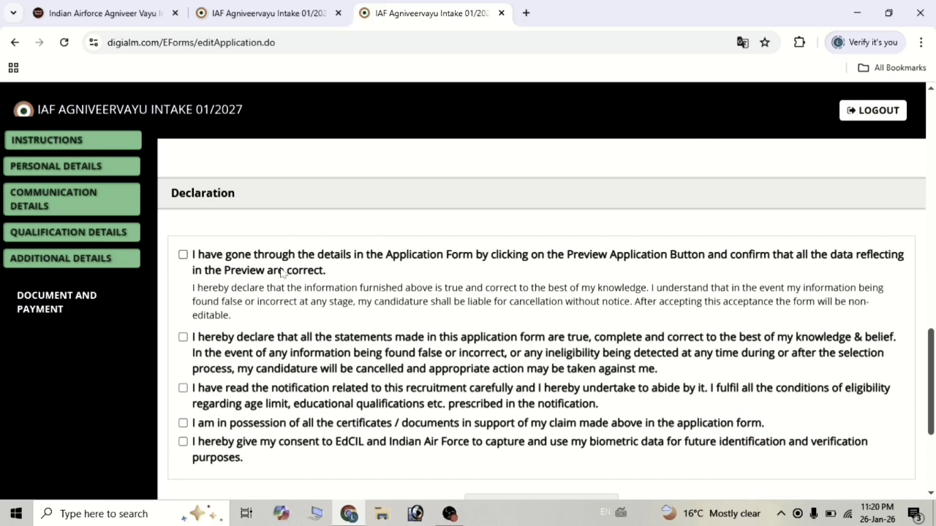
{"action": "left_click", "coordinate": [182, 255]}
{"action": "left_click", "coordinate": [183, 337]}
{"action": "scroll", "coordinate": [184, 343], "scroll_direction": "down", "scroll_amount": 1}
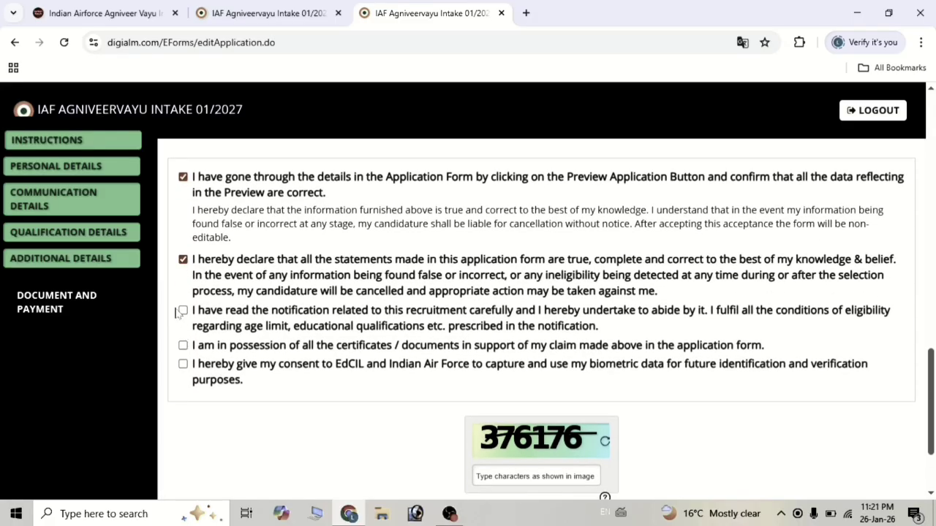
{"action": "left_click_drag", "start_coordinate": [176, 312], "coordinate": [181, 313]}
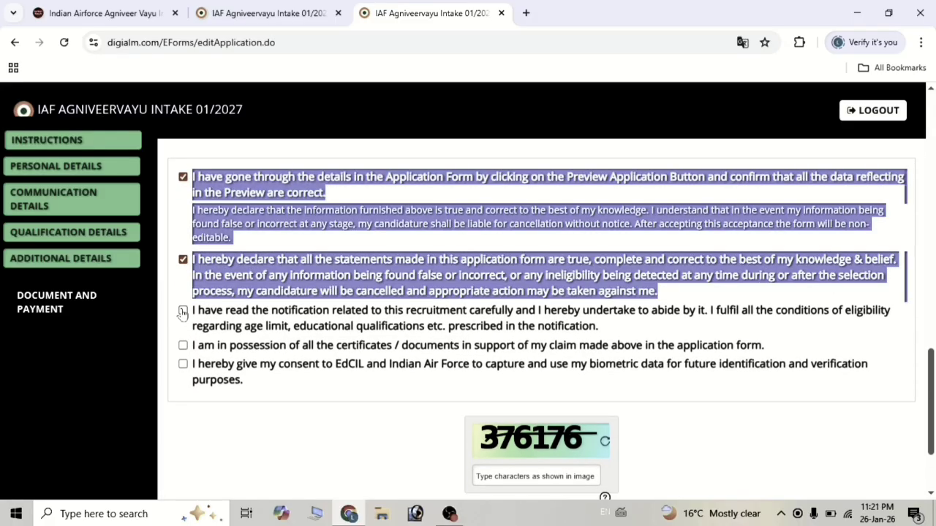
{"action": "left_click", "coordinate": [354, 403]}
{"action": "scroll", "coordinate": [521, 397], "scroll_direction": "down", "scroll_amount": 1}
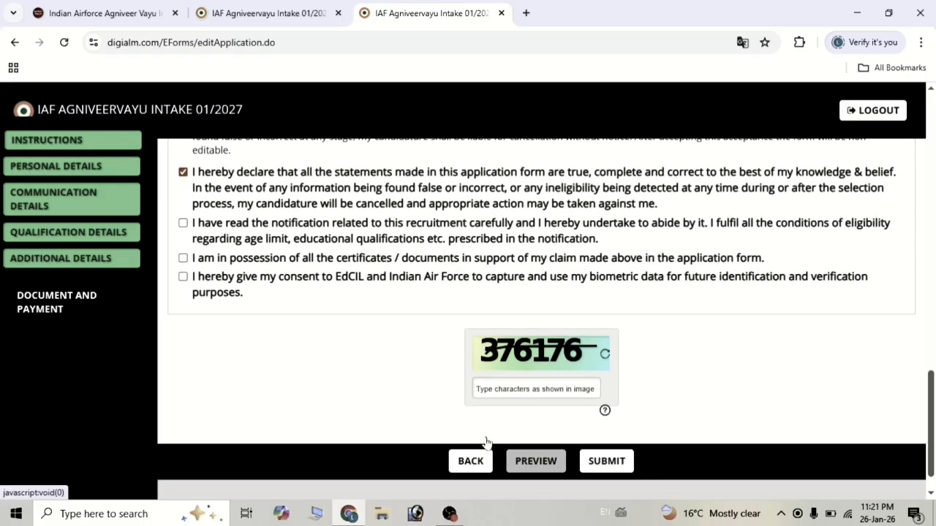
Review the full application preview, close it, and accept the data-use instructions.
{"action": "left_click", "coordinate": [534, 471]}
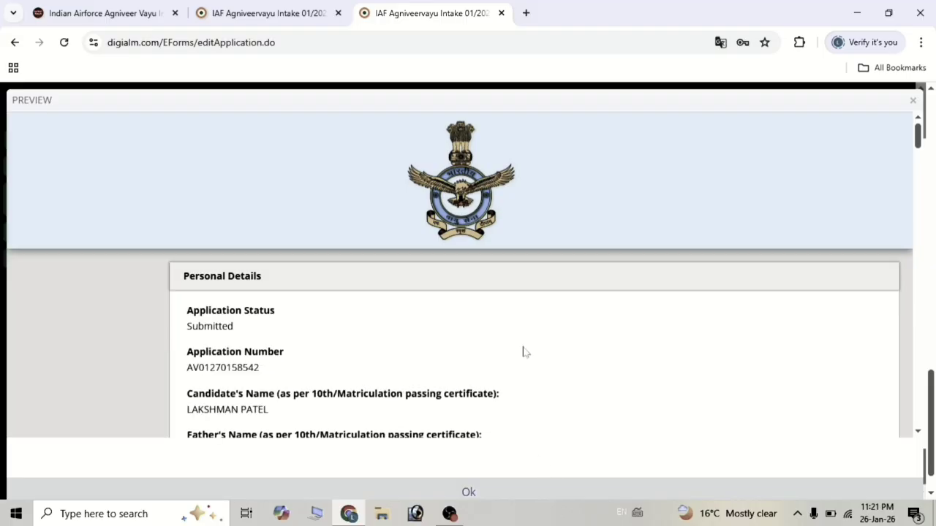
{"action": "scroll", "coordinate": [523, 351], "scroll_direction": "down", "scroll_amount": 2}
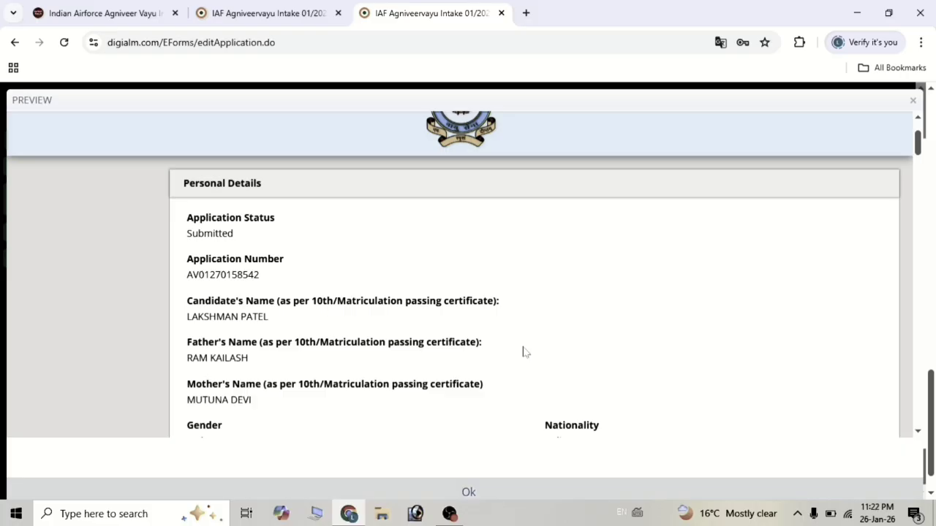
{"action": "scroll", "coordinate": [523, 352], "scroll_direction": "down", "scroll_amount": 1}
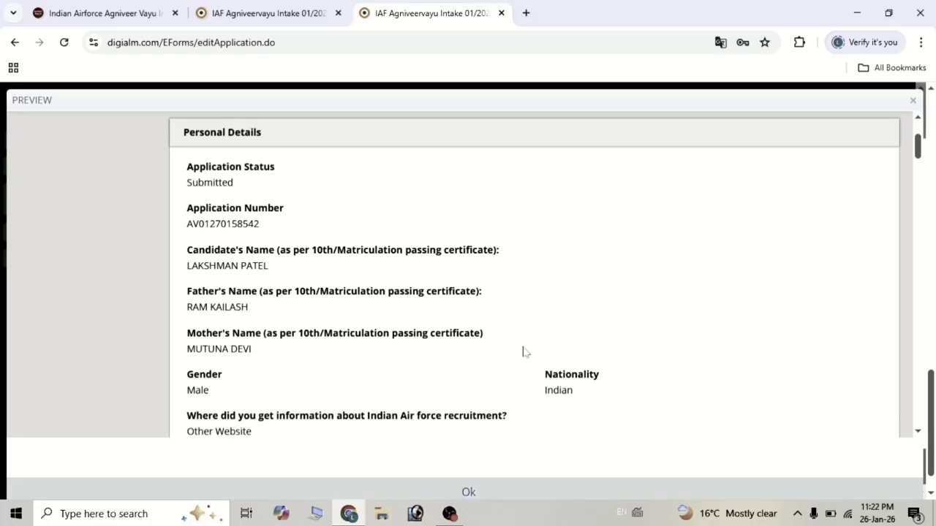
{"action": "scroll", "coordinate": [523, 352], "scroll_direction": "down", "scroll_amount": 2}
{"action": "scroll", "coordinate": [523, 351], "scroll_direction": "down", "scroll_amount": 7}
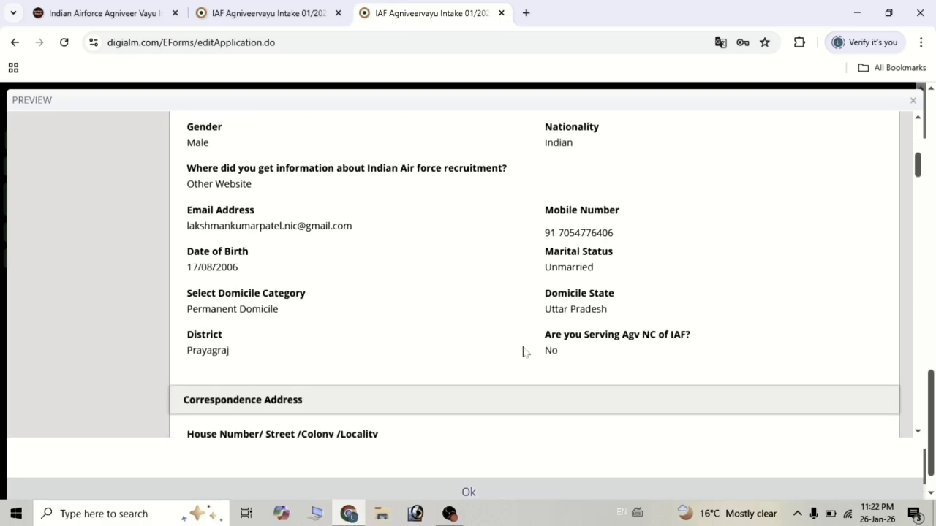
{"action": "scroll", "coordinate": [523, 352], "scroll_direction": "down", "scroll_amount": 6}
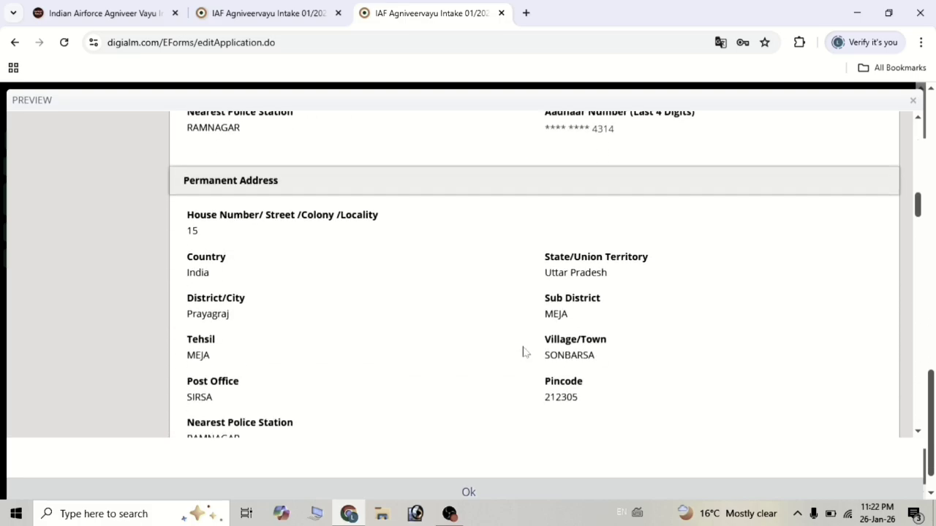
{"action": "scroll", "coordinate": [523, 352], "scroll_direction": "down", "scroll_amount": 10}
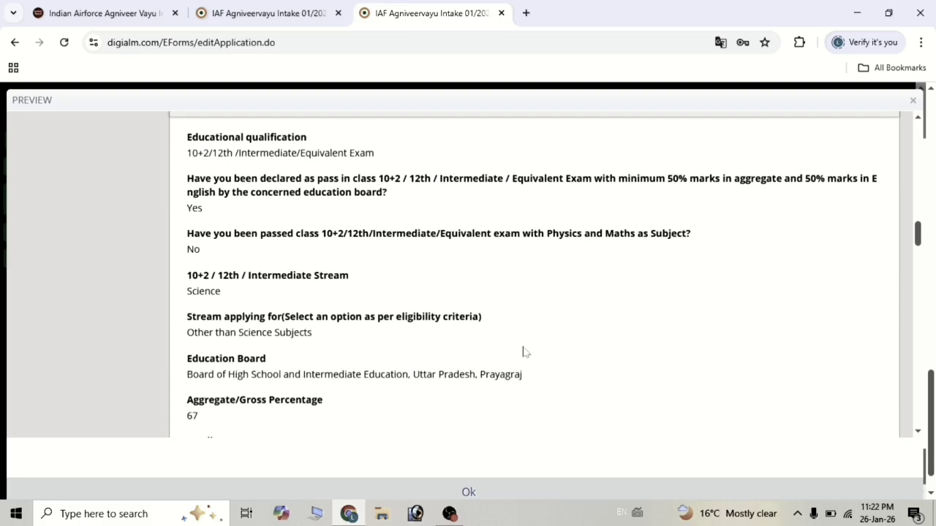
{"action": "scroll", "coordinate": [523, 351], "scroll_direction": "down", "scroll_amount": 10}
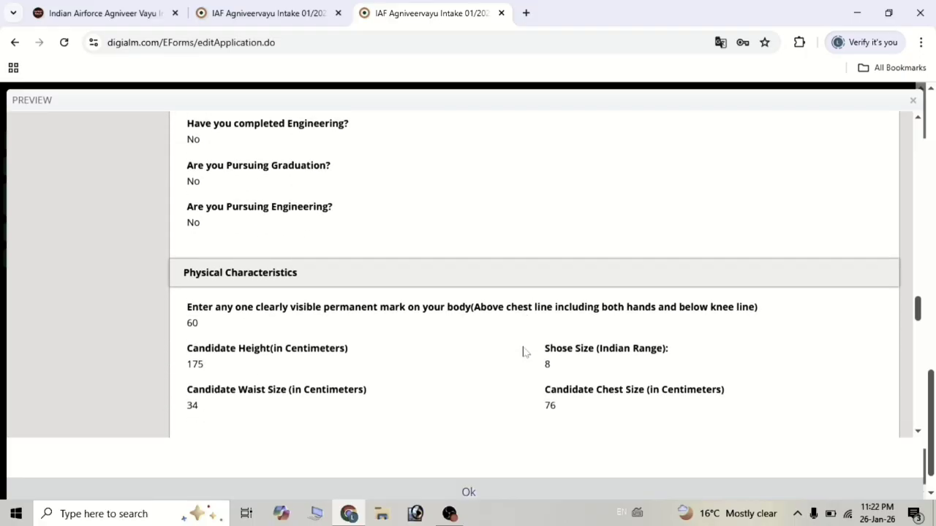
{"action": "scroll", "coordinate": [523, 352], "scroll_direction": "down", "scroll_amount": 10}
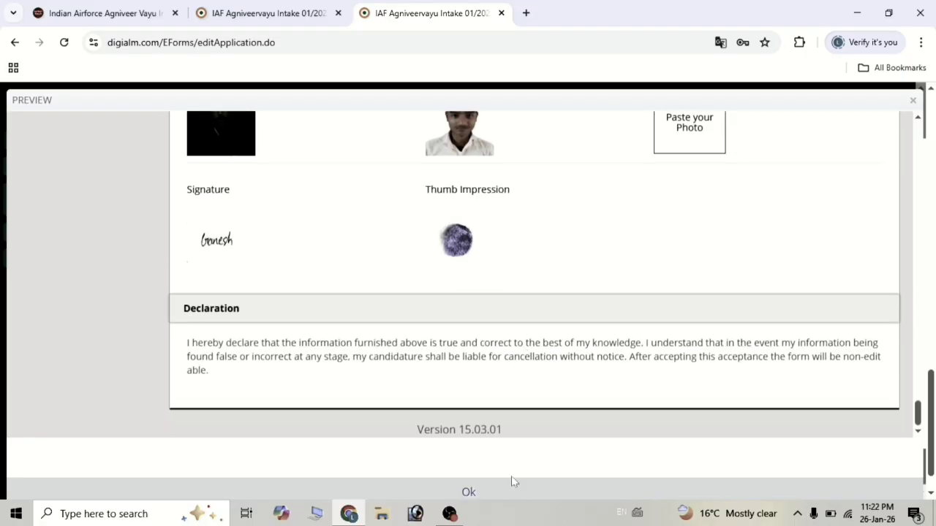
{"action": "left_click", "coordinate": [468, 493]}
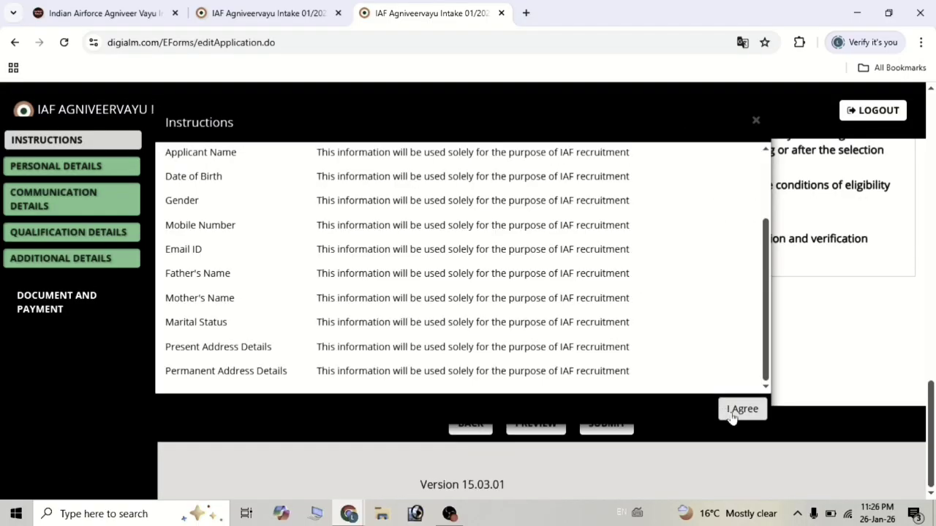
{"action": "key", "text": "Return"}
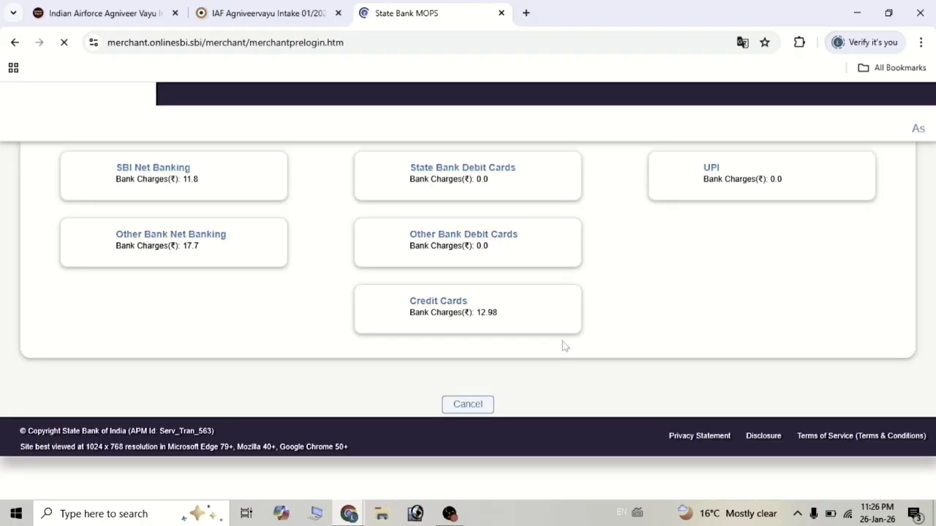
Pick UPI from the SBI ePay Lite payment options to pay the ₹649 fee.
{"action": "scroll", "coordinate": [510, 360], "scroll_direction": "down", "scroll_amount": 1}
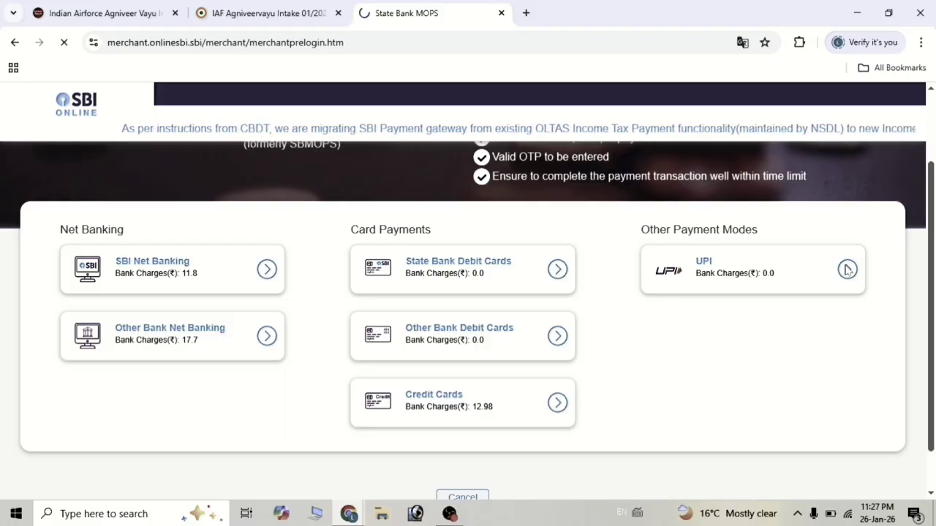
{"action": "left_click", "coordinate": [847, 269]}
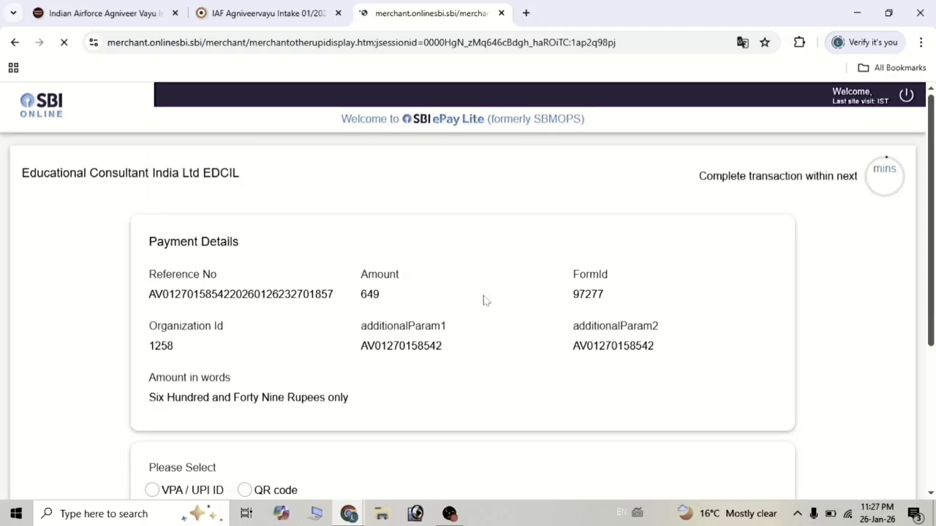
{"action": "scroll", "coordinate": [472, 335], "scroll_direction": "down", "scroll_amount": 3}
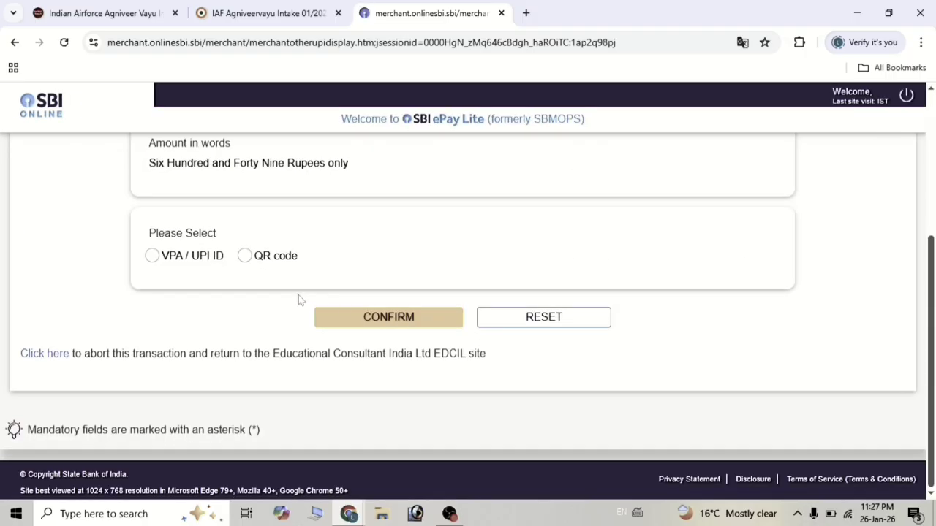